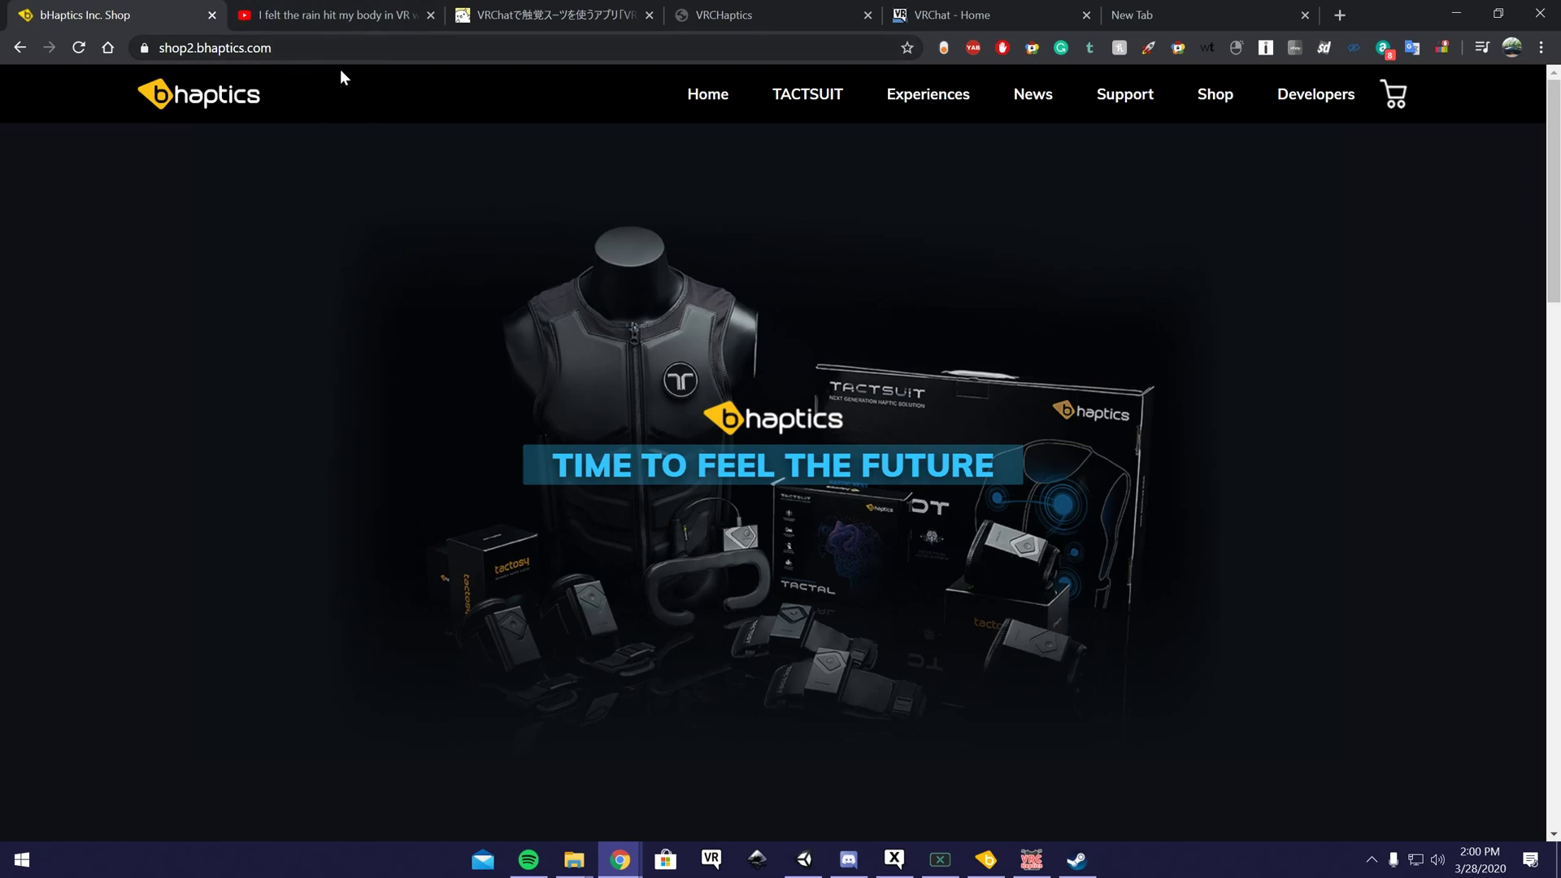
Step: Download the bHaptics Player installer for Windows 10 from the bHaptics support page and keep it
{"action": "scroll", "coordinate": [979, 358], "scroll_direction": "down", "scroll_amount": 6}
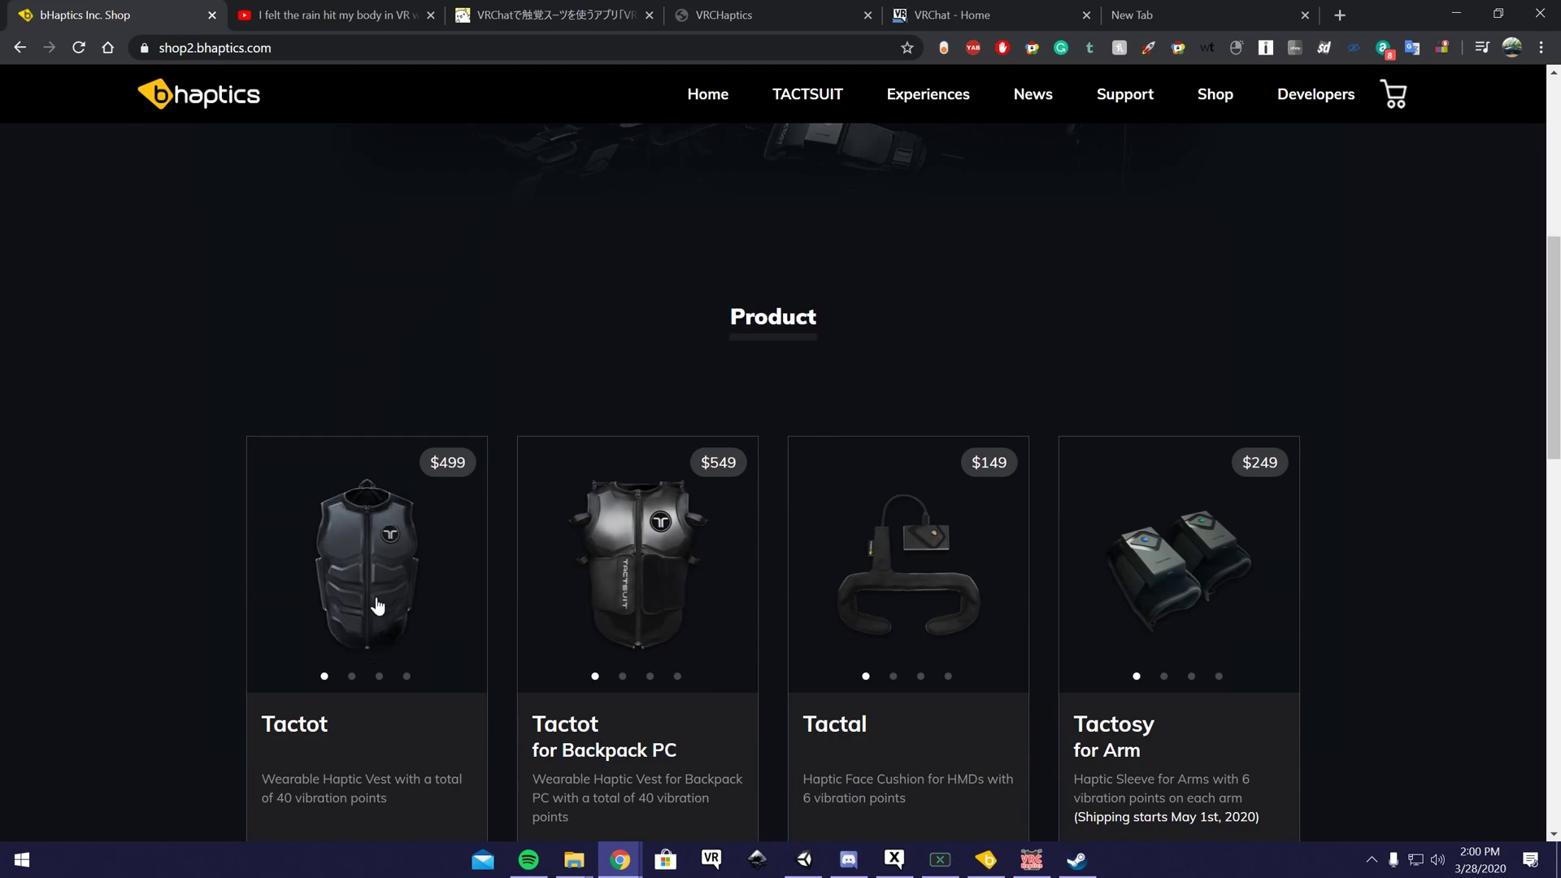
{"action": "scroll", "coordinate": [362, 390], "scroll_direction": "down", "scroll_amount": 2}
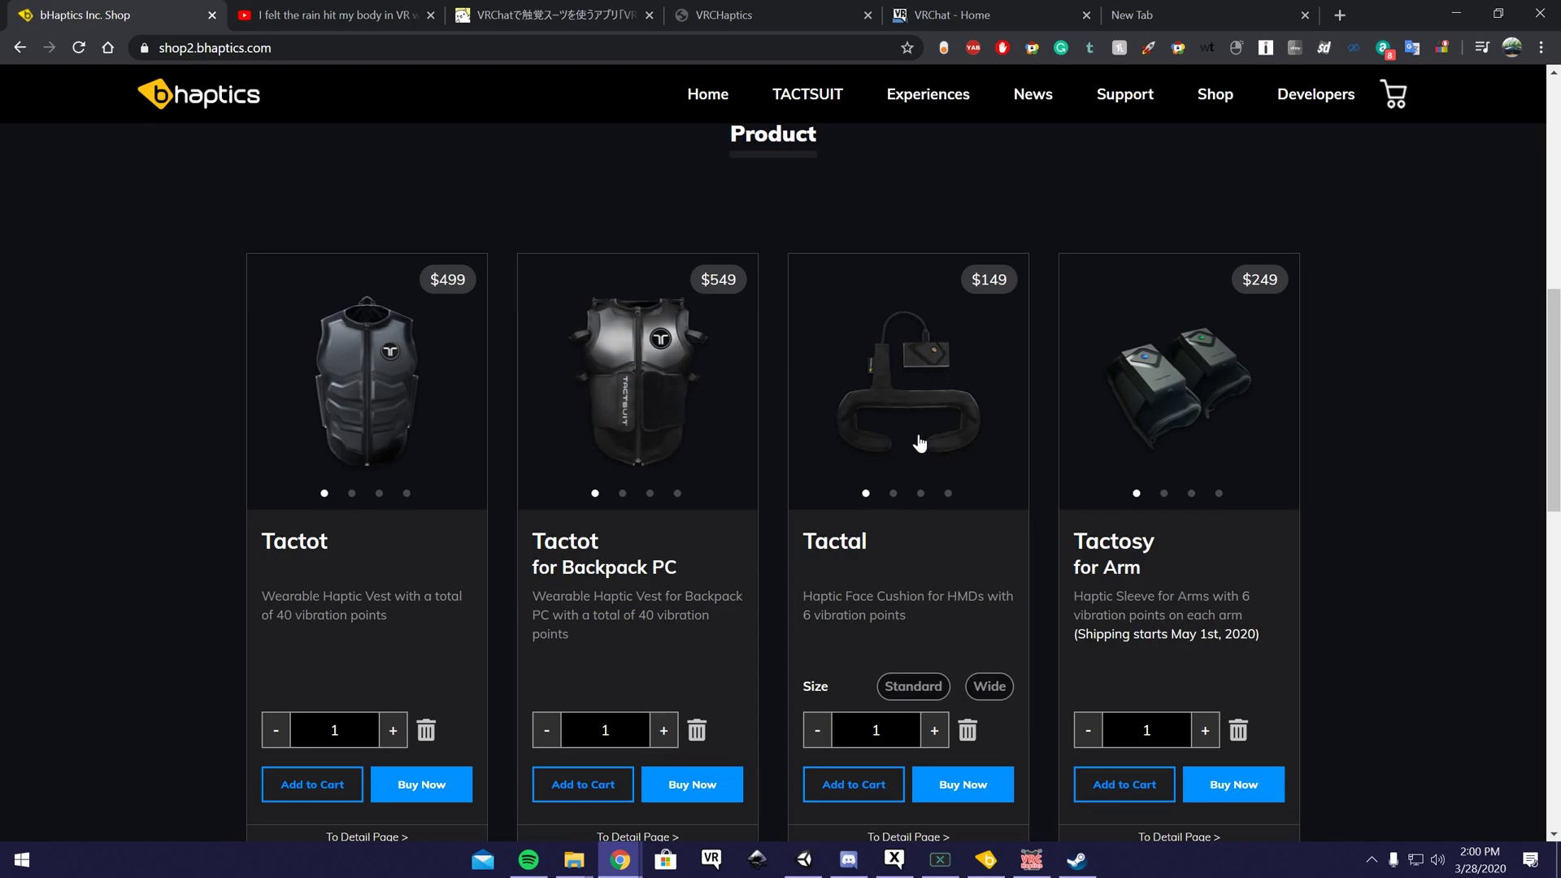
{"action": "scroll", "coordinate": [741, 556], "scroll_direction": "down", "scroll_amount": 6}
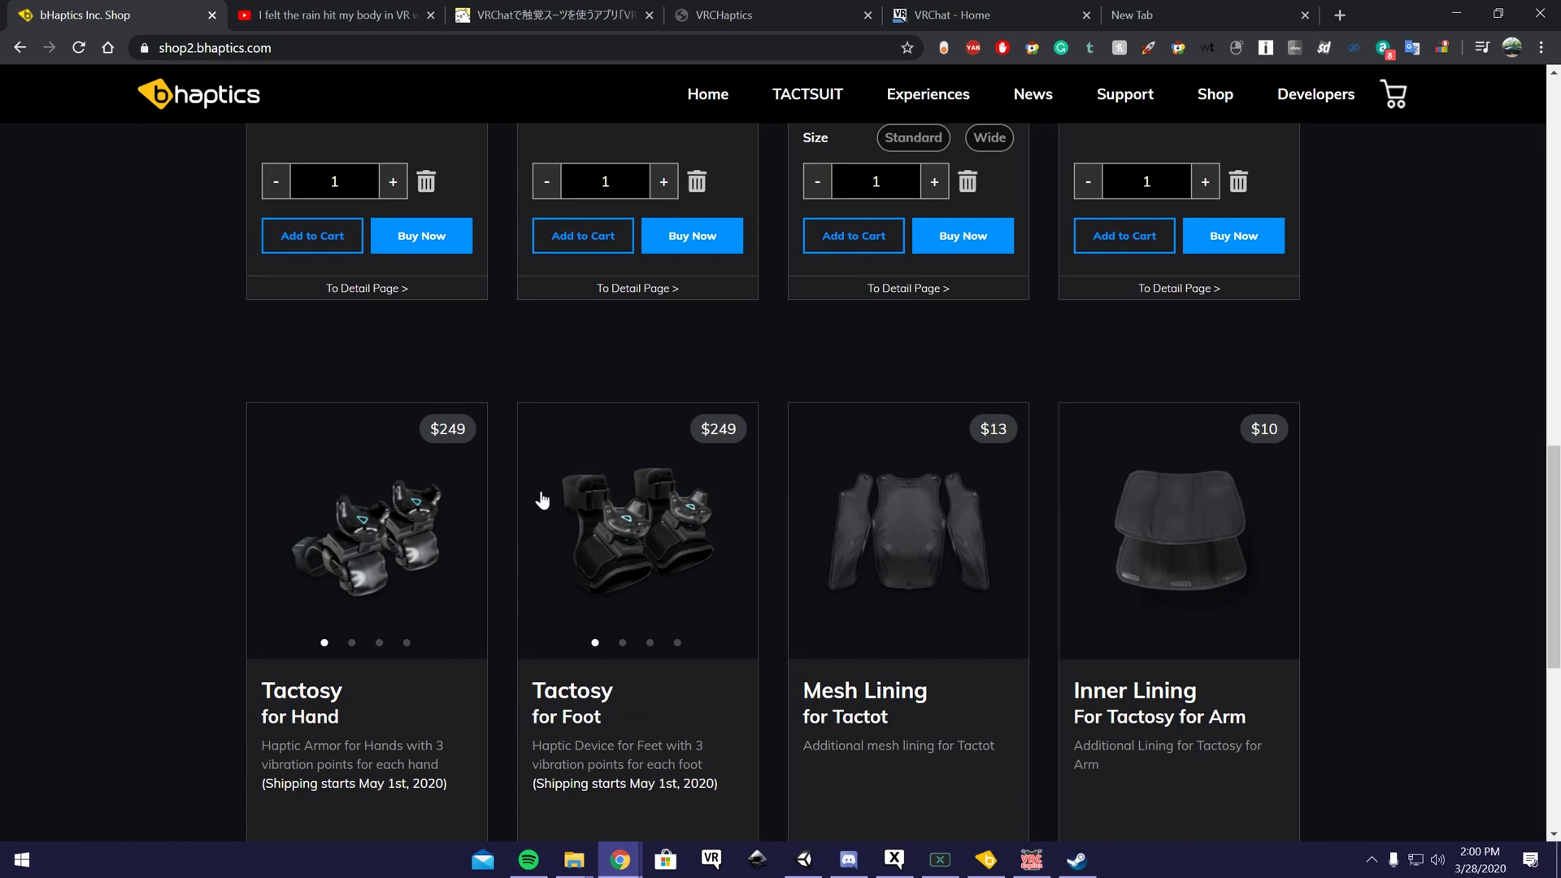
{"action": "scroll", "coordinate": [725, 544], "scroll_direction": "up", "scroll_amount": 4}
{"action": "scroll", "coordinate": [726, 545], "scroll_direction": "up", "scroll_amount": 1}
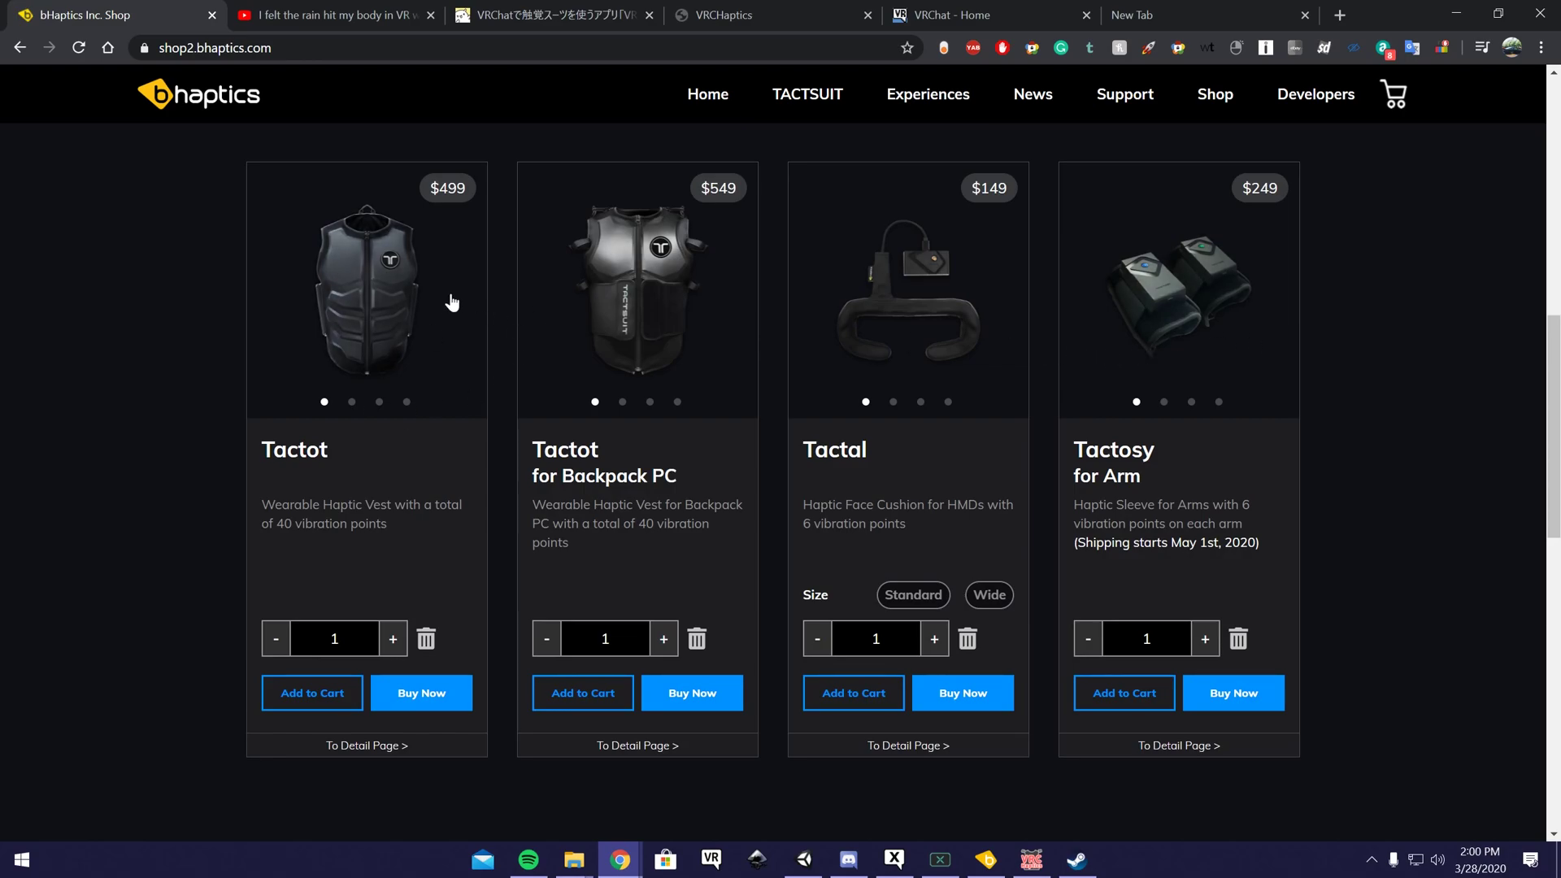
{"action": "scroll", "coordinate": [661, 441], "scroll_direction": "up", "scroll_amount": 4}
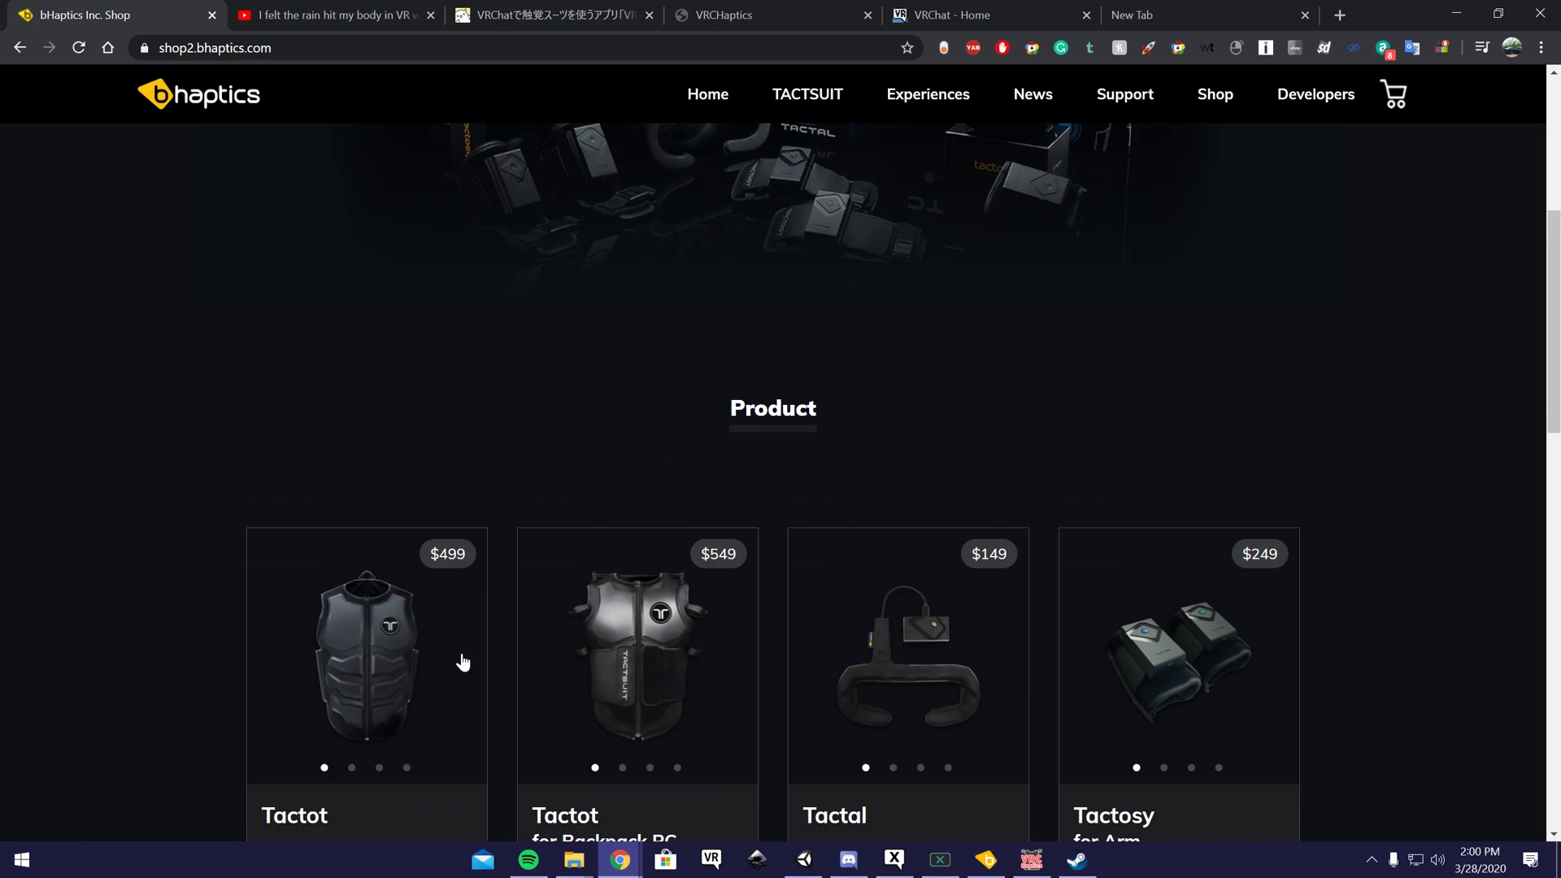
{"action": "scroll", "coordinate": [1052, 524], "scroll_direction": "down", "scroll_amount": 1}
{"action": "scroll", "coordinate": [1052, 523], "scroll_direction": "down", "scroll_amount": 3}
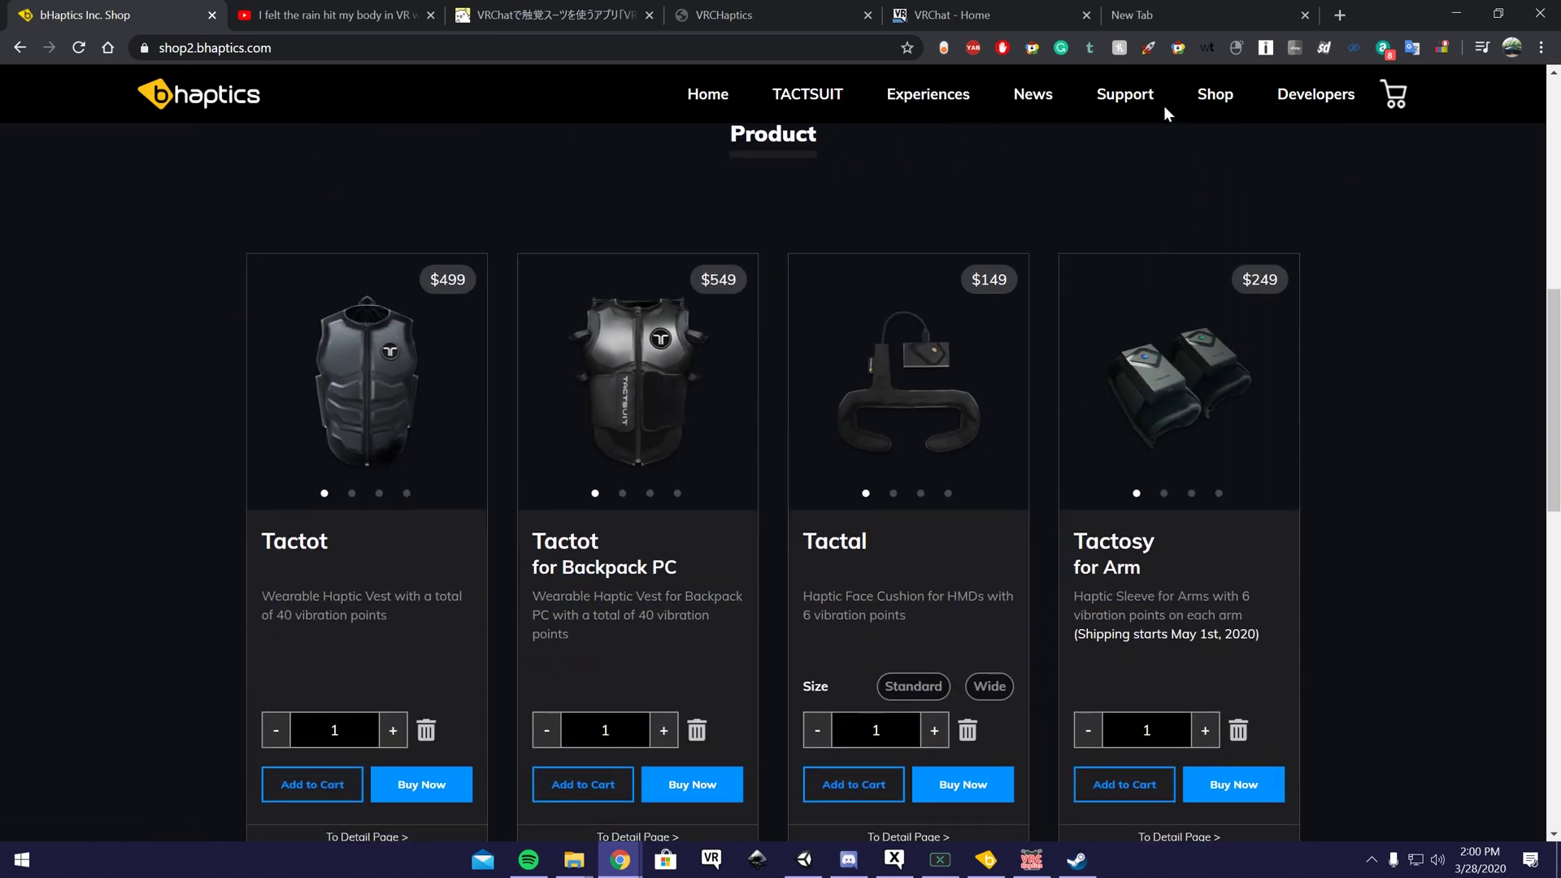
{"action": "left_click", "coordinate": [1137, 99]}
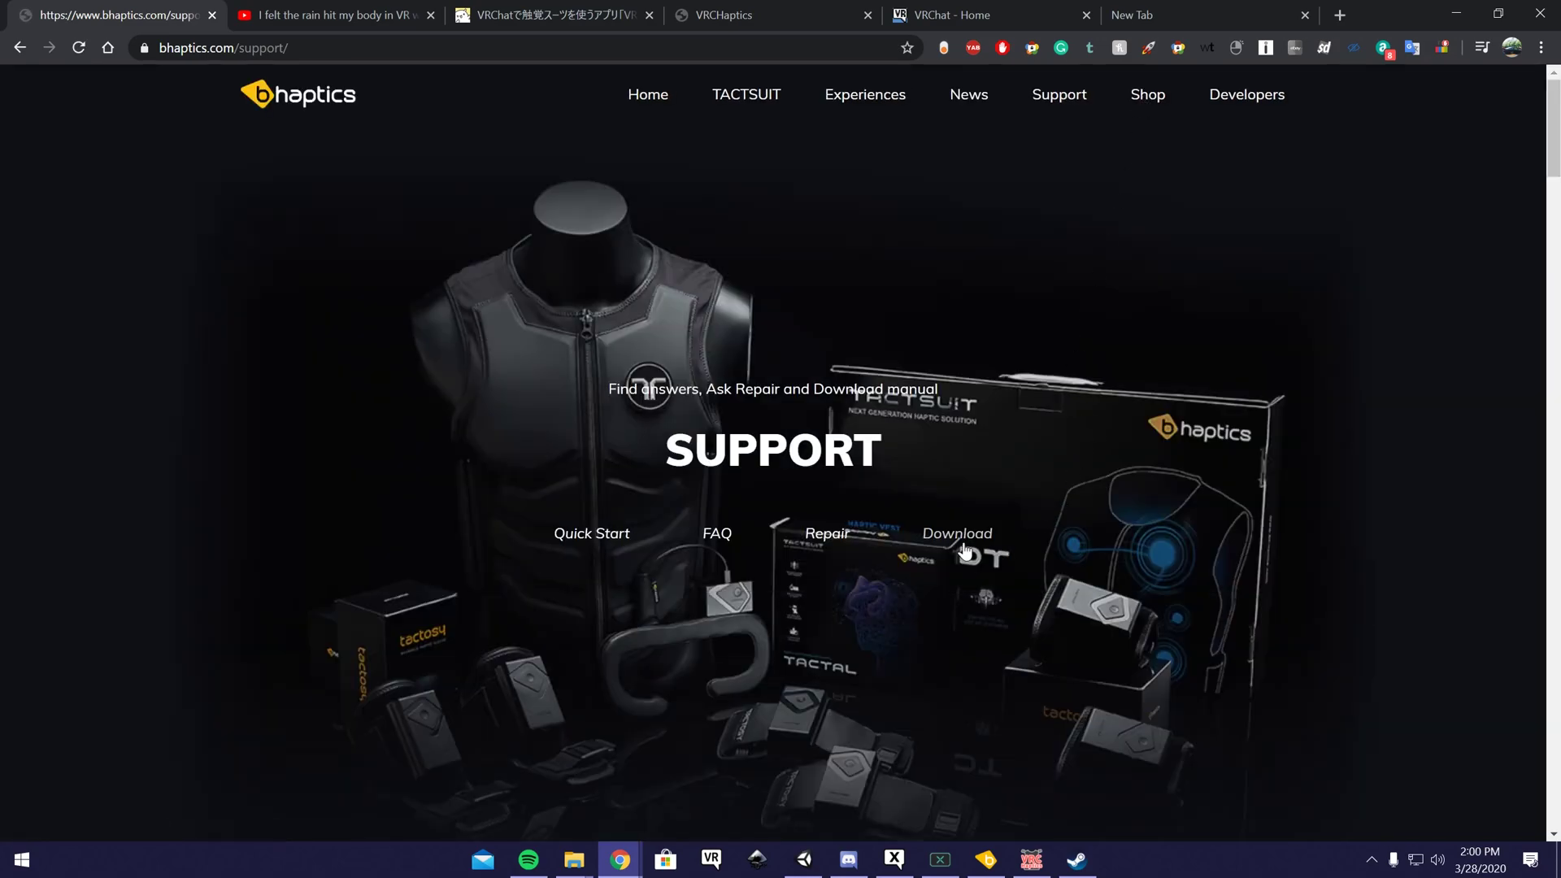
{"action": "left_click", "coordinate": [973, 540]}
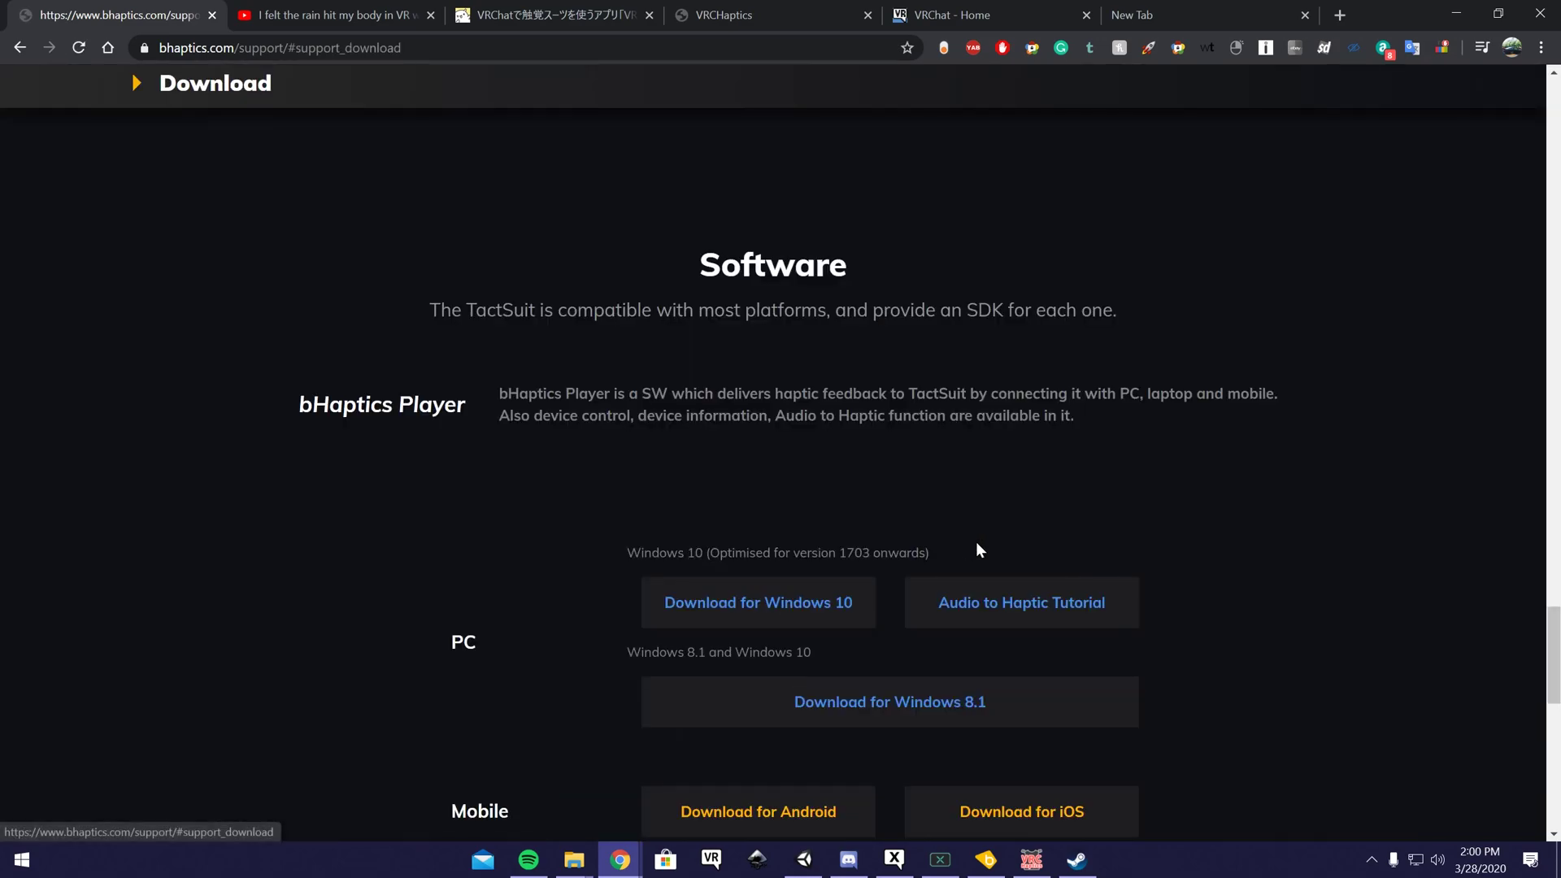
{"action": "left_click", "coordinate": [773, 612]}
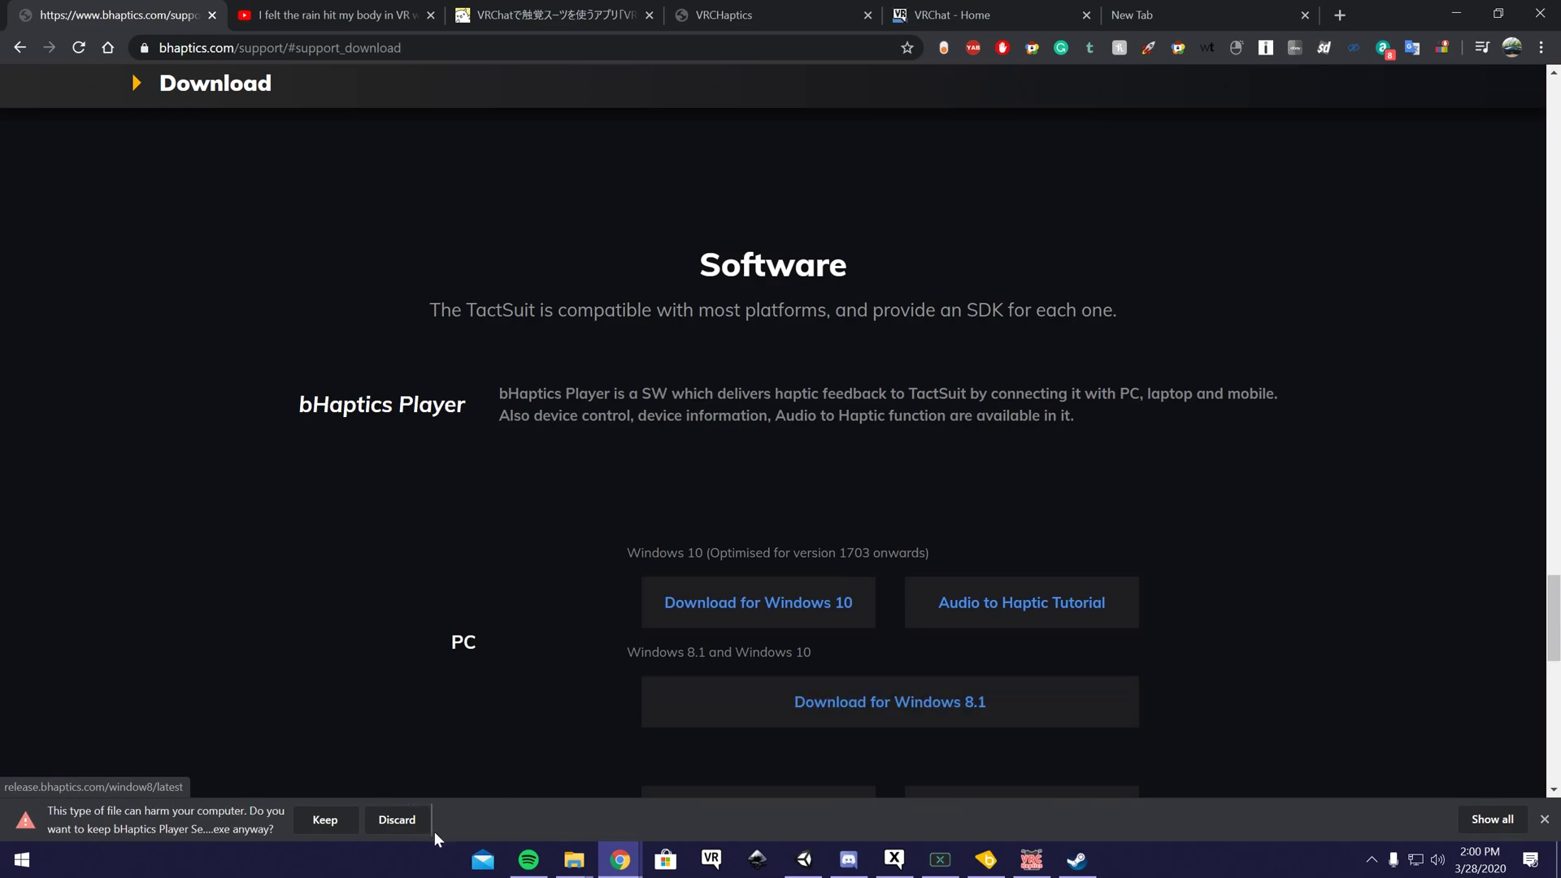
{"action": "left_click", "coordinate": [326, 820]}
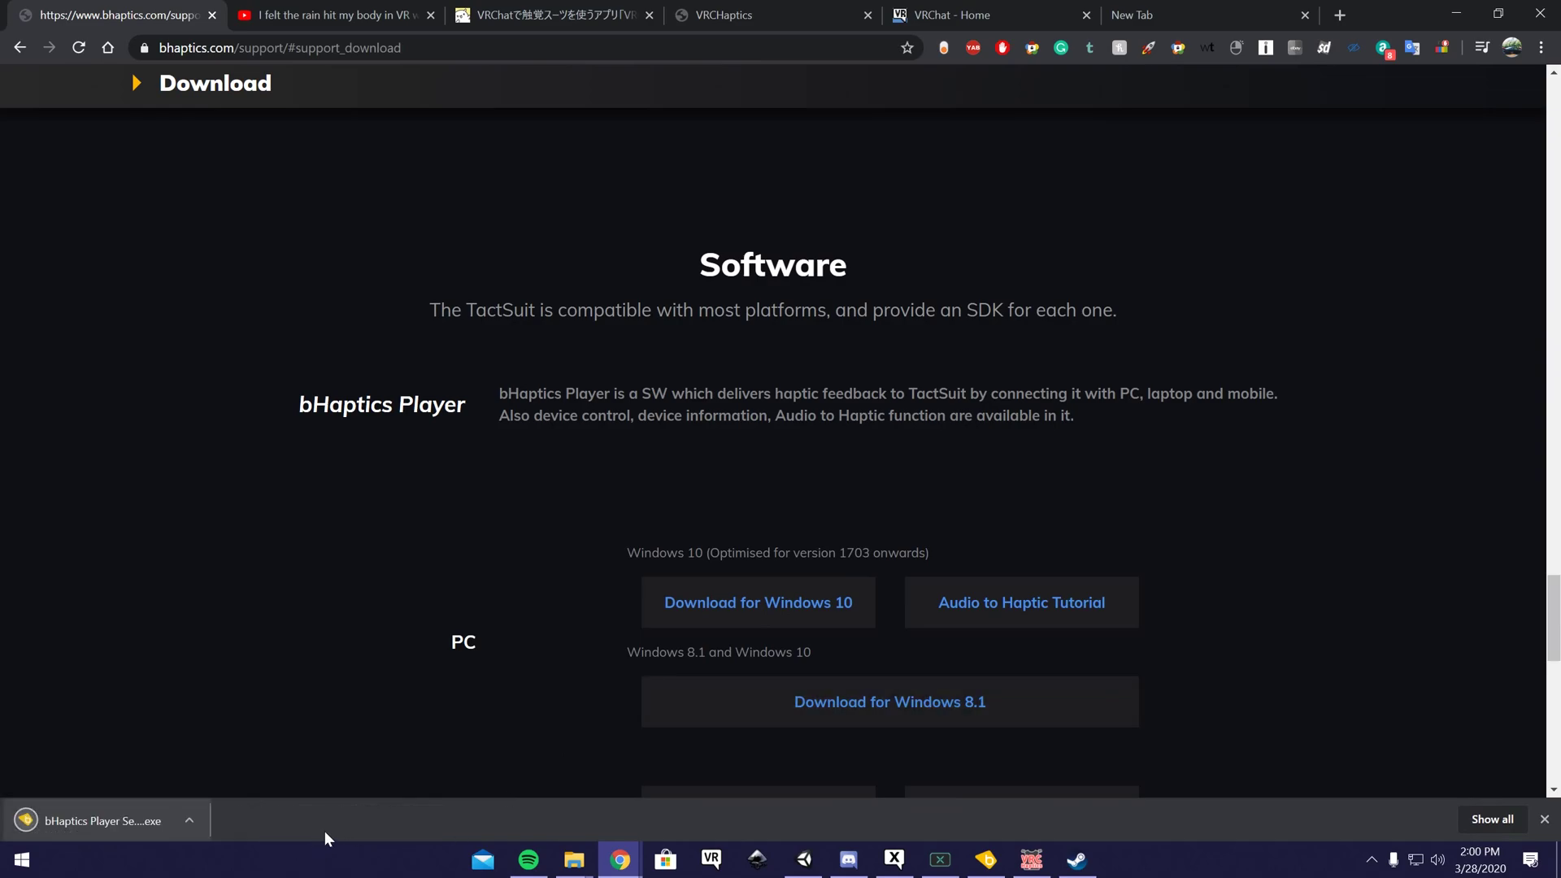
Step: Run the bHaptics Player 1.5.8 installer past the SmartScreen warning, then cancel setup
{"action": "left_click", "coordinate": [106, 822]}
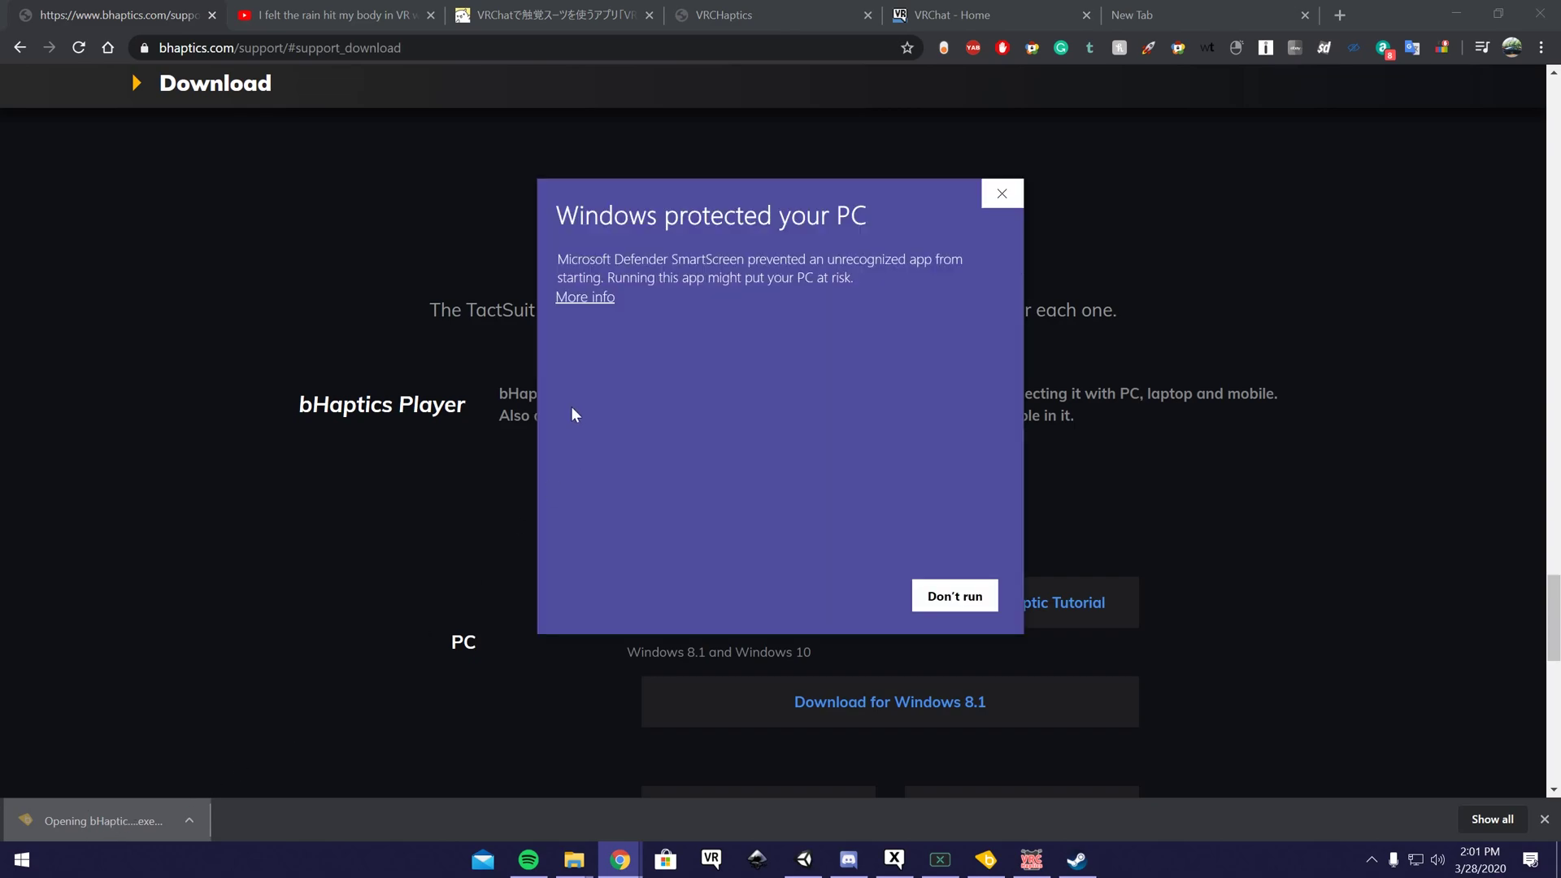
{"action": "left_click", "coordinate": [585, 298]}
{"action": "left_click", "coordinate": [850, 602]}
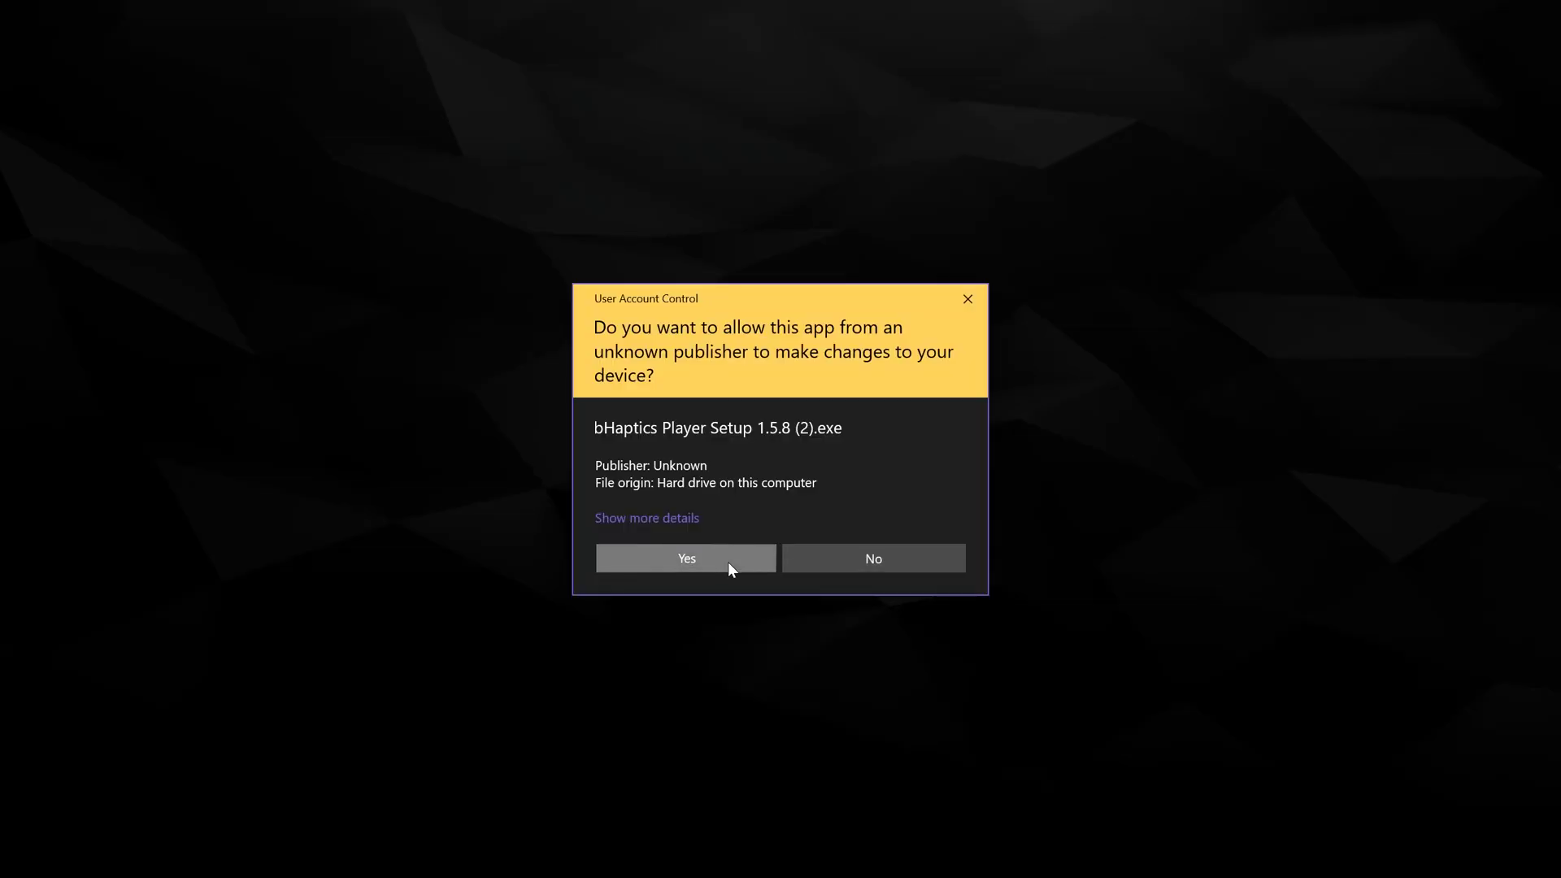
{"action": "left_click", "coordinate": [728, 563]}
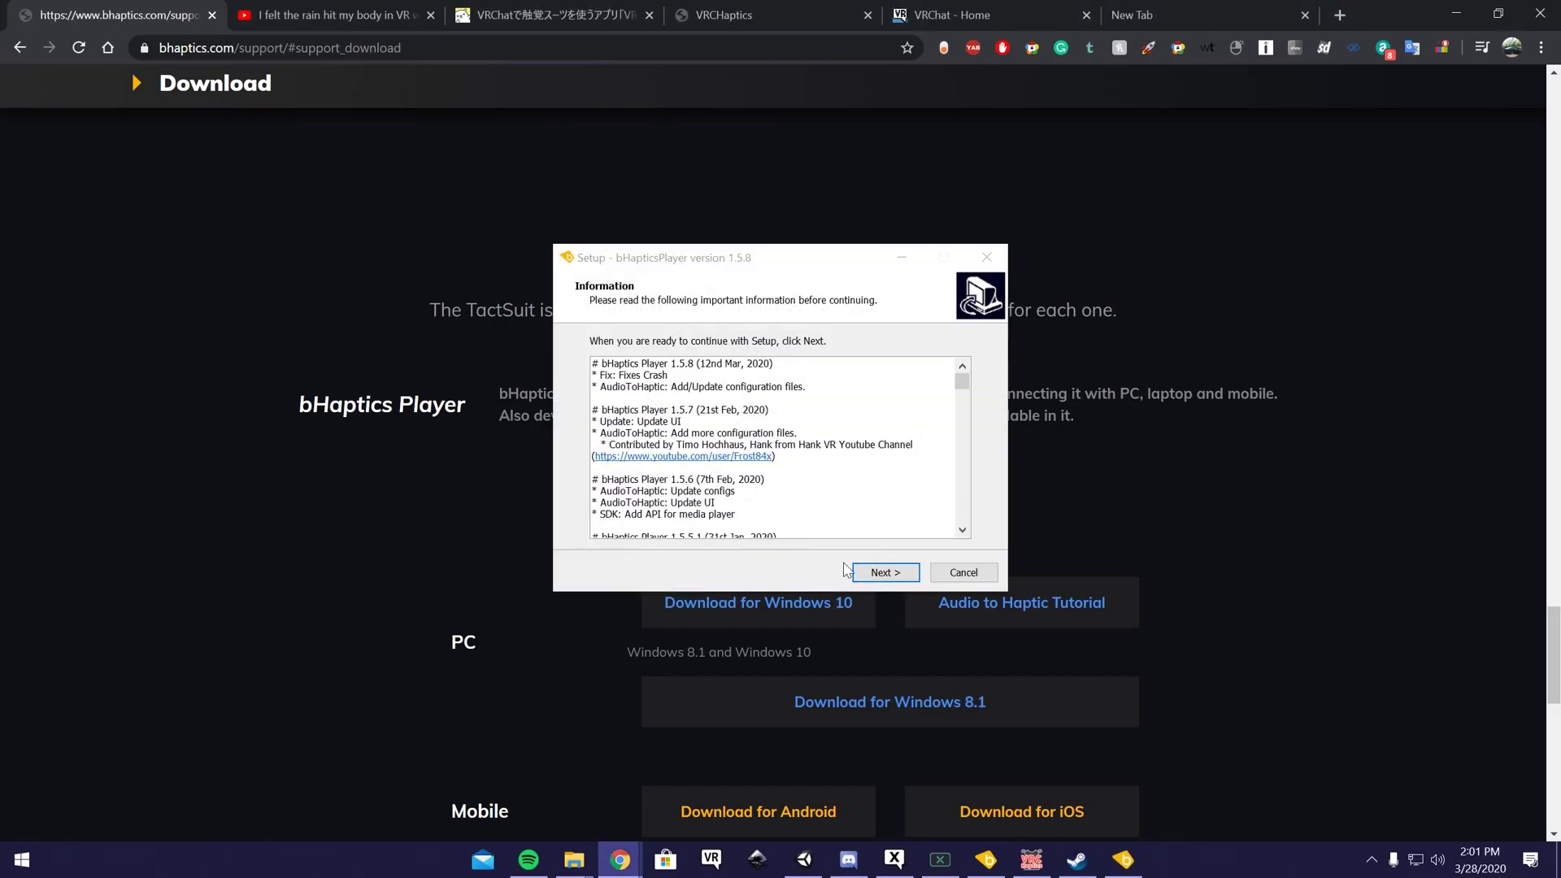
{"action": "left_click", "coordinate": [884, 572]}
{"action": "left_click", "coordinate": [897, 574]}
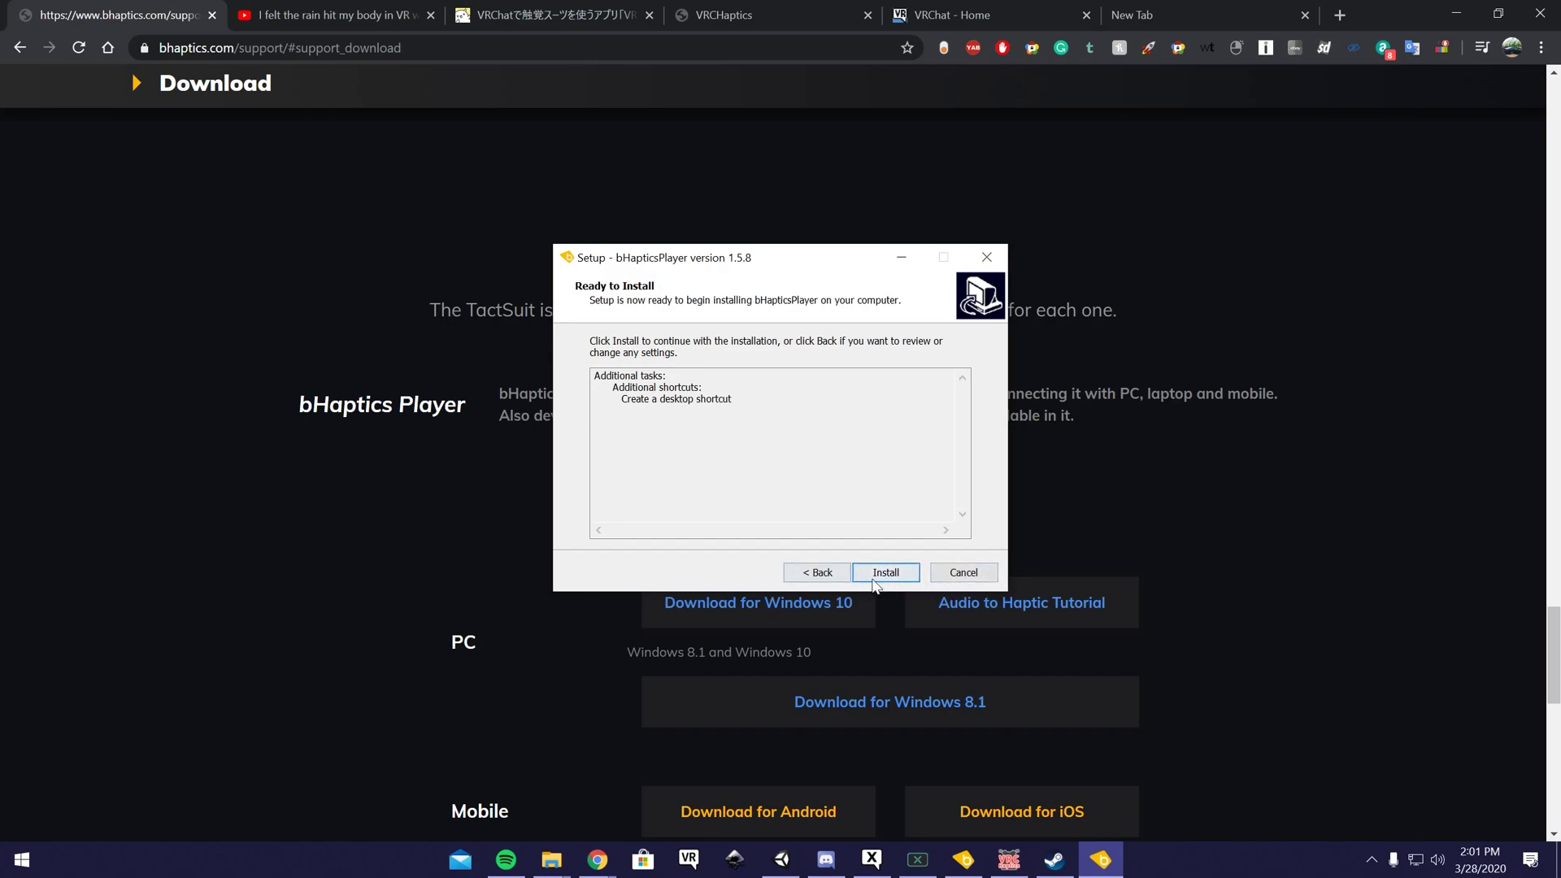
{"action": "left_click", "coordinate": [962, 574]}
{"action": "left_click", "coordinate": [854, 534]}
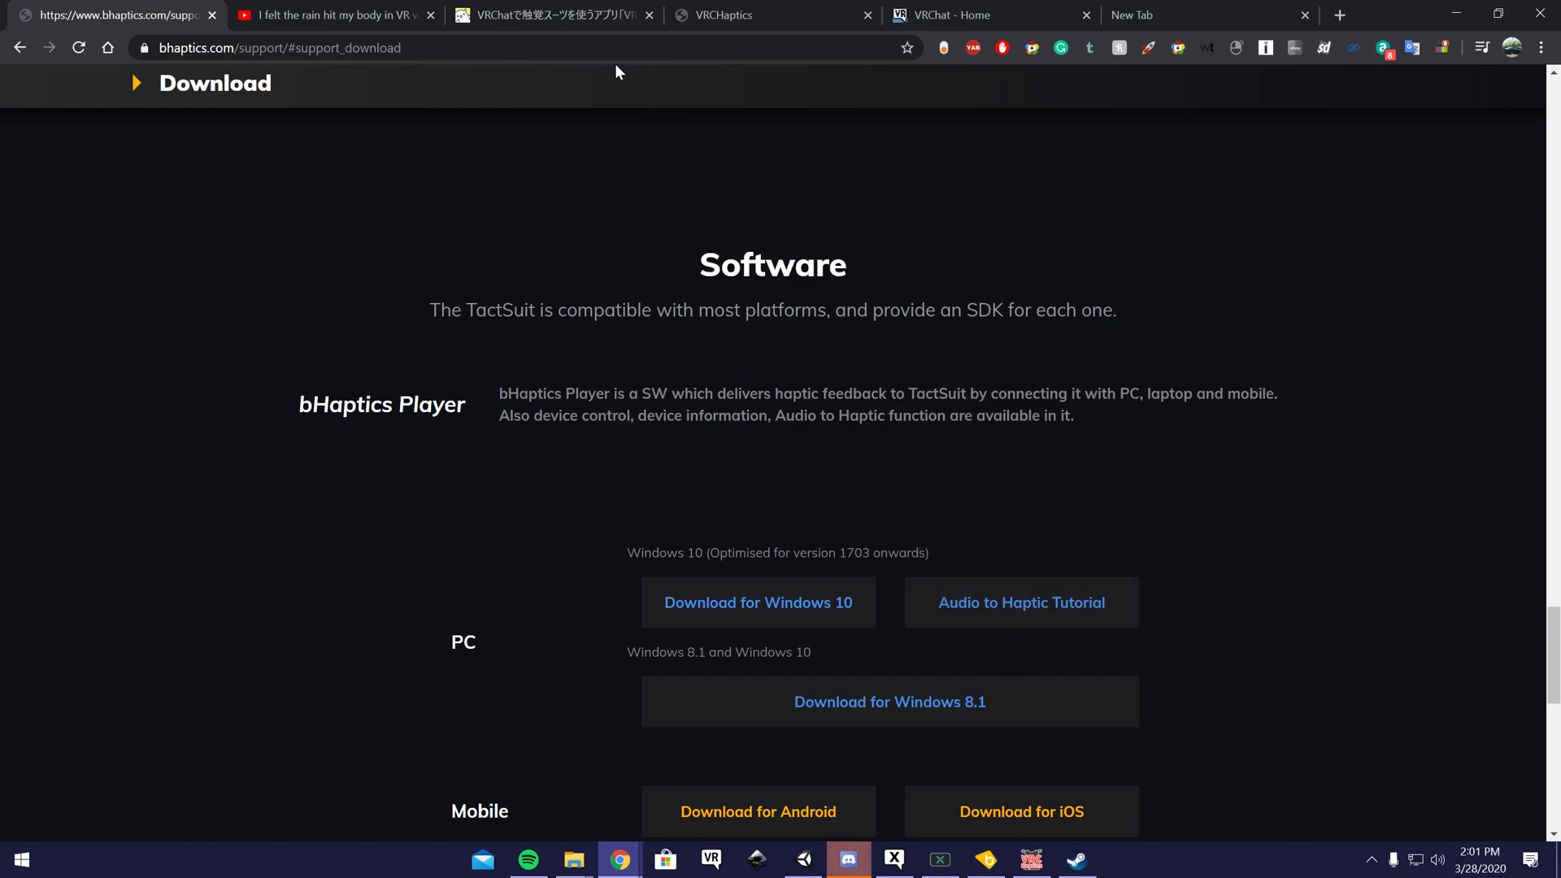
Step: Reload the pixiv Fanbox post about VRCHaptics
{"action": "left_click", "coordinate": [564, 16]}
{"action": "scroll", "coordinate": [203, 154], "scroll_direction": "up", "scroll_amount": 6}
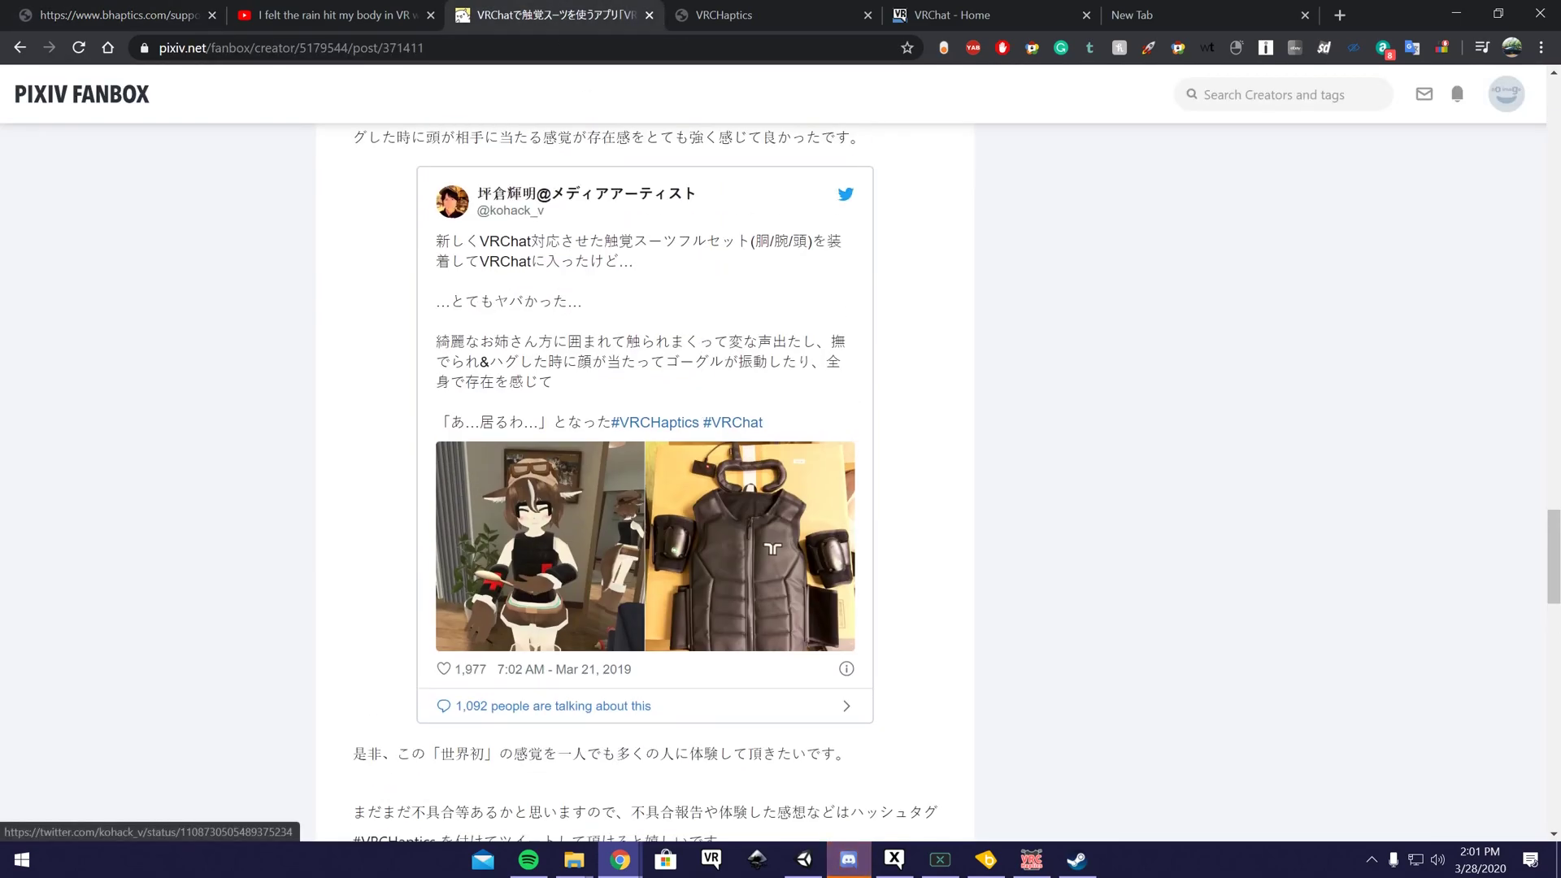
{"action": "left_click", "coordinate": [262, 57]}
{"action": "key", "text": "Return"}
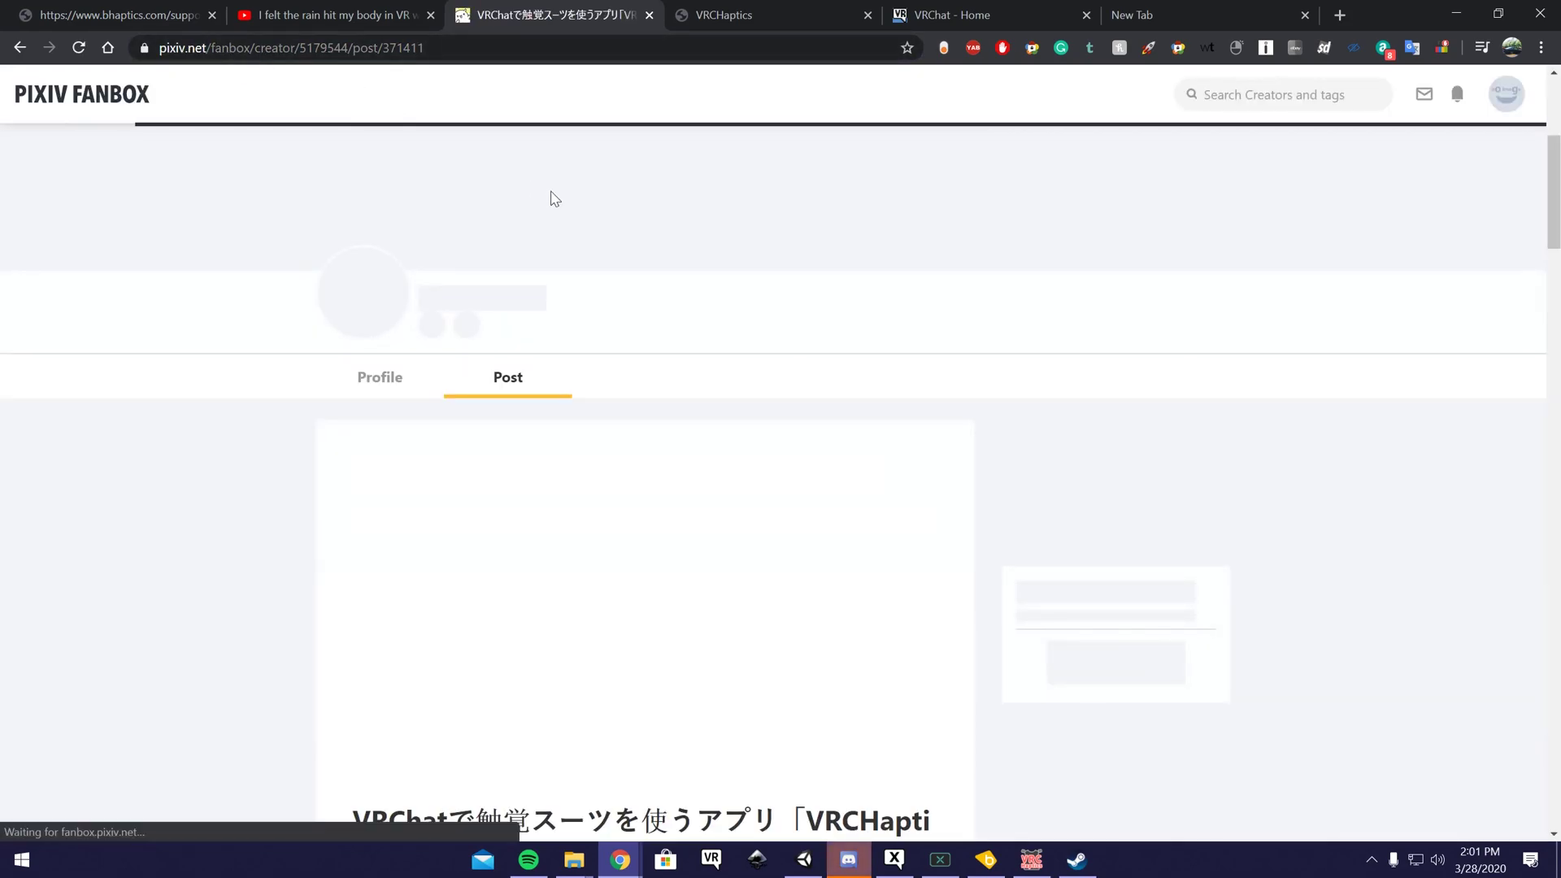
{"action": "scroll", "coordinate": [537, 284], "scroll_direction": "up", "scroll_amount": 4}
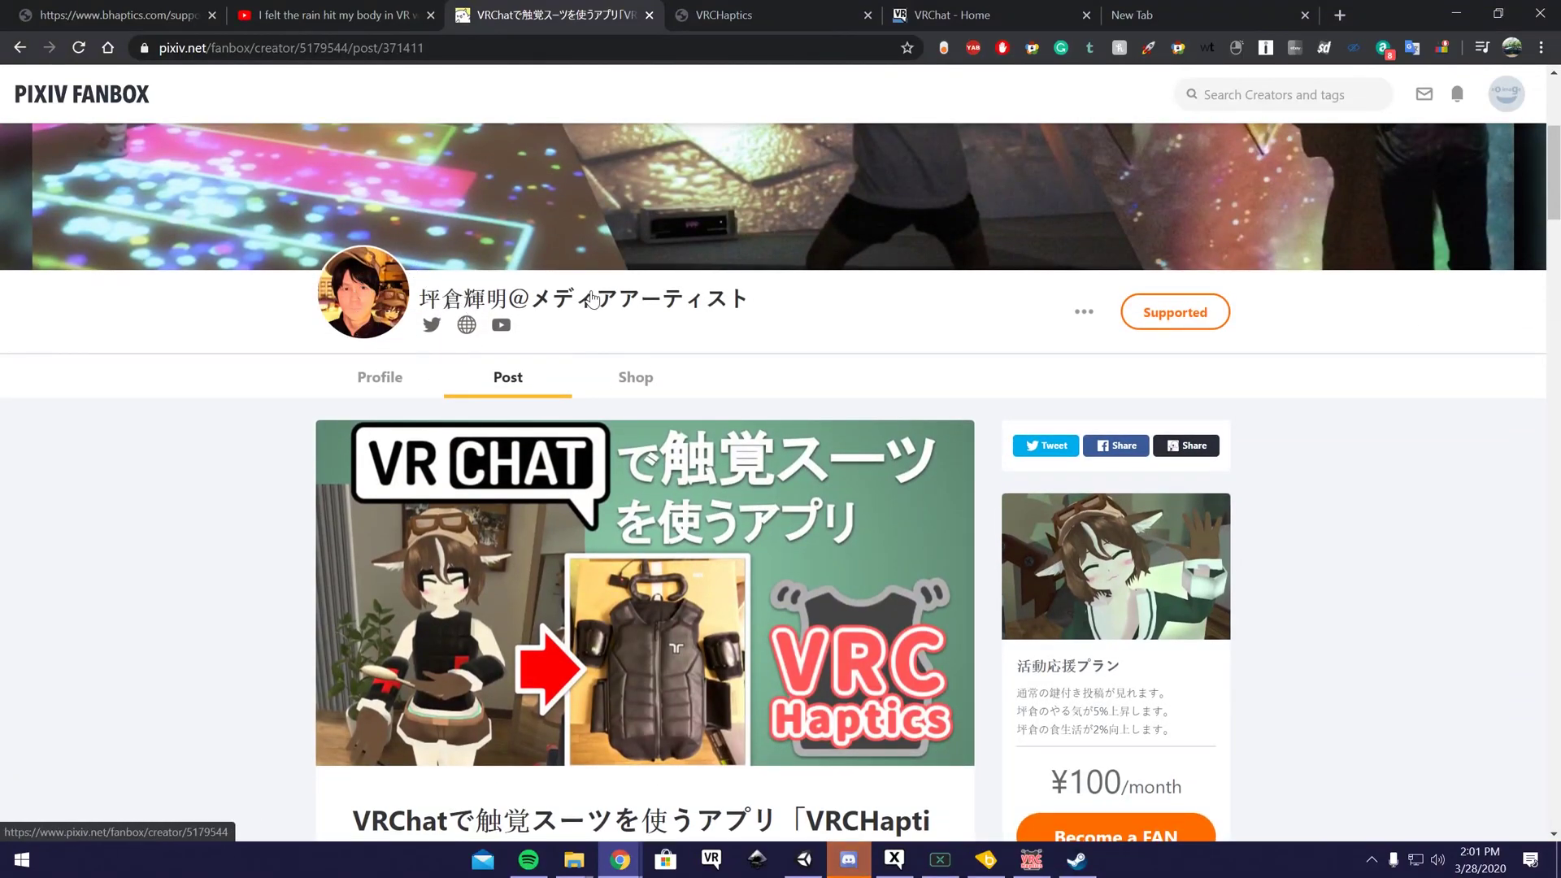
Step: Download VRCHaptics_v0.1.6.zip (18MB) and restore Chrome to a smaller window
{"action": "scroll", "coordinate": [618, 277], "scroll_direction": "down", "scroll_amount": 5}
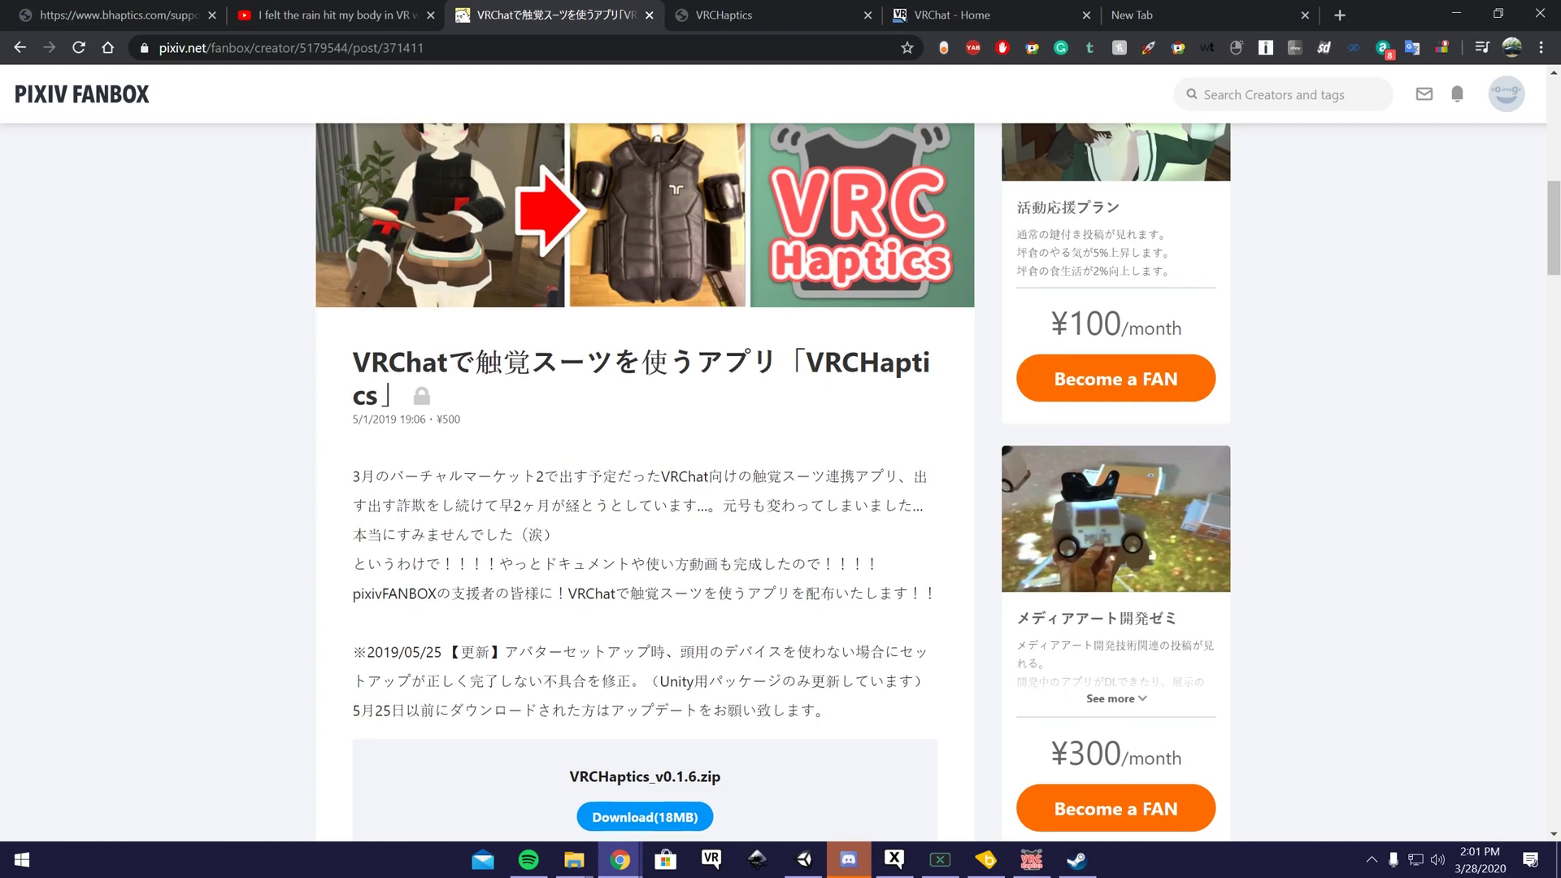
{"action": "scroll", "coordinate": [645, 480], "scroll_direction": "down", "scroll_amount": 2}
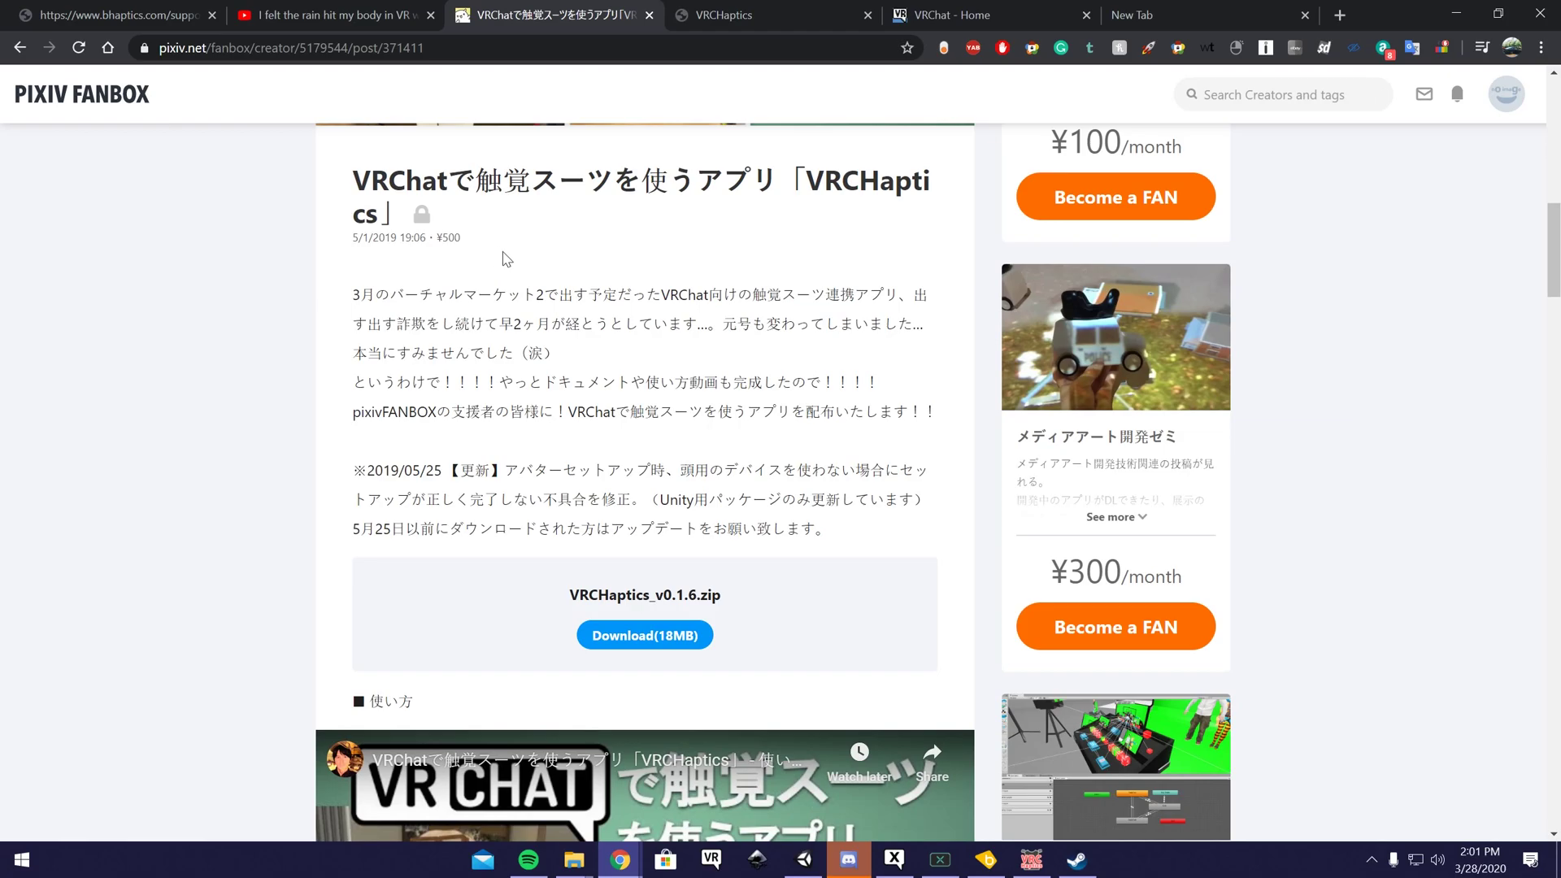
{"action": "scroll", "coordinate": [760, 252], "scroll_direction": "down", "scroll_amount": 3}
{"action": "scroll", "coordinate": [643, 461], "scroll_direction": "down", "scroll_amount": 14}
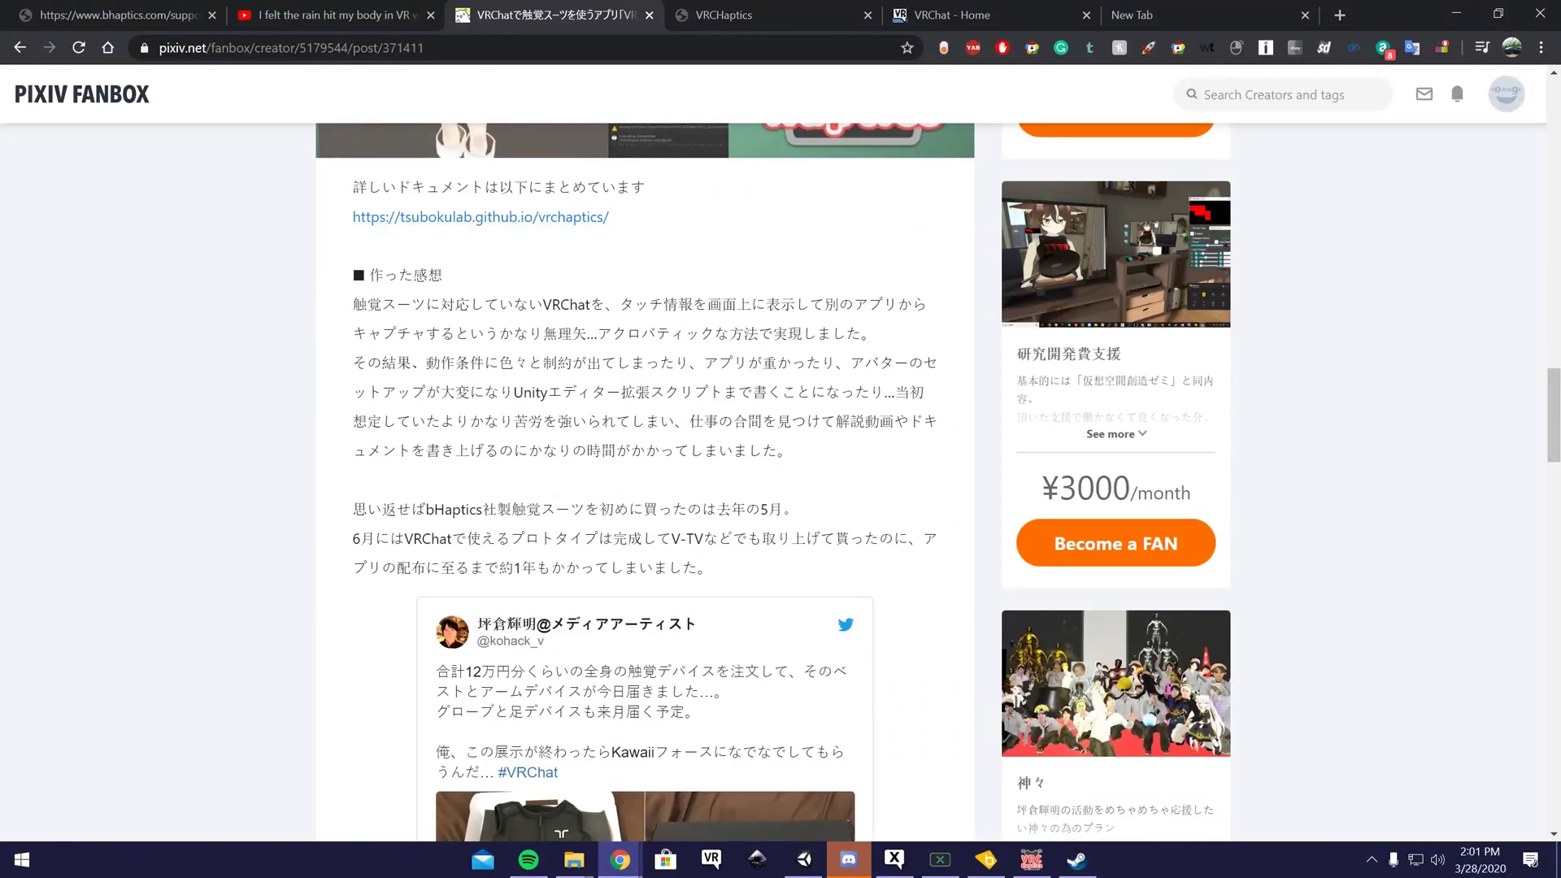
{"action": "scroll", "coordinate": [674, 286], "scroll_direction": "up", "scroll_amount": 14}
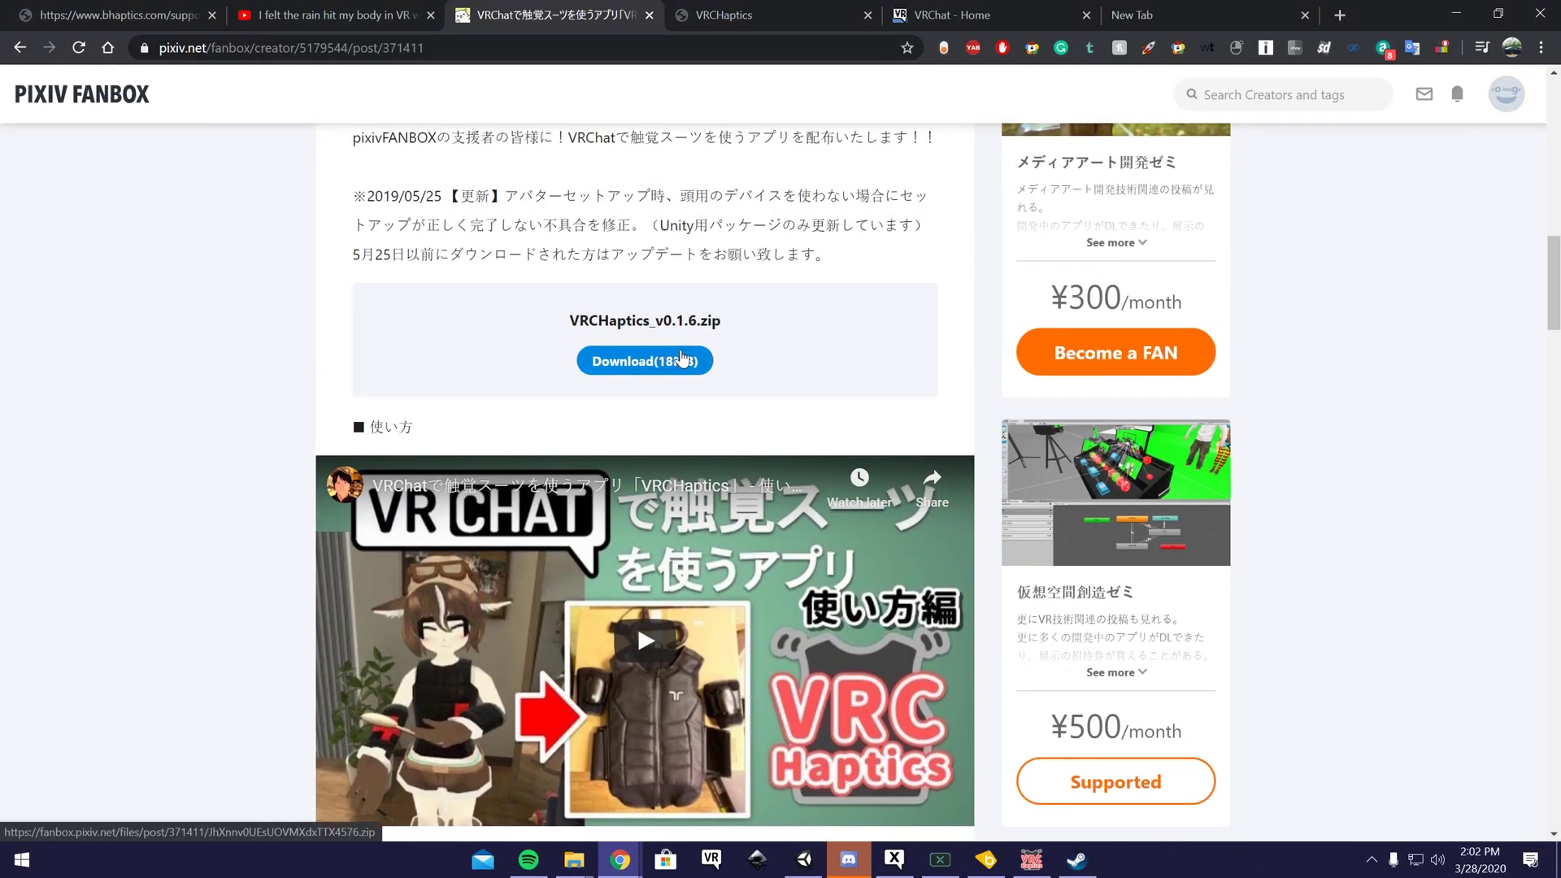
{"action": "left_click", "coordinate": [682, 358]}
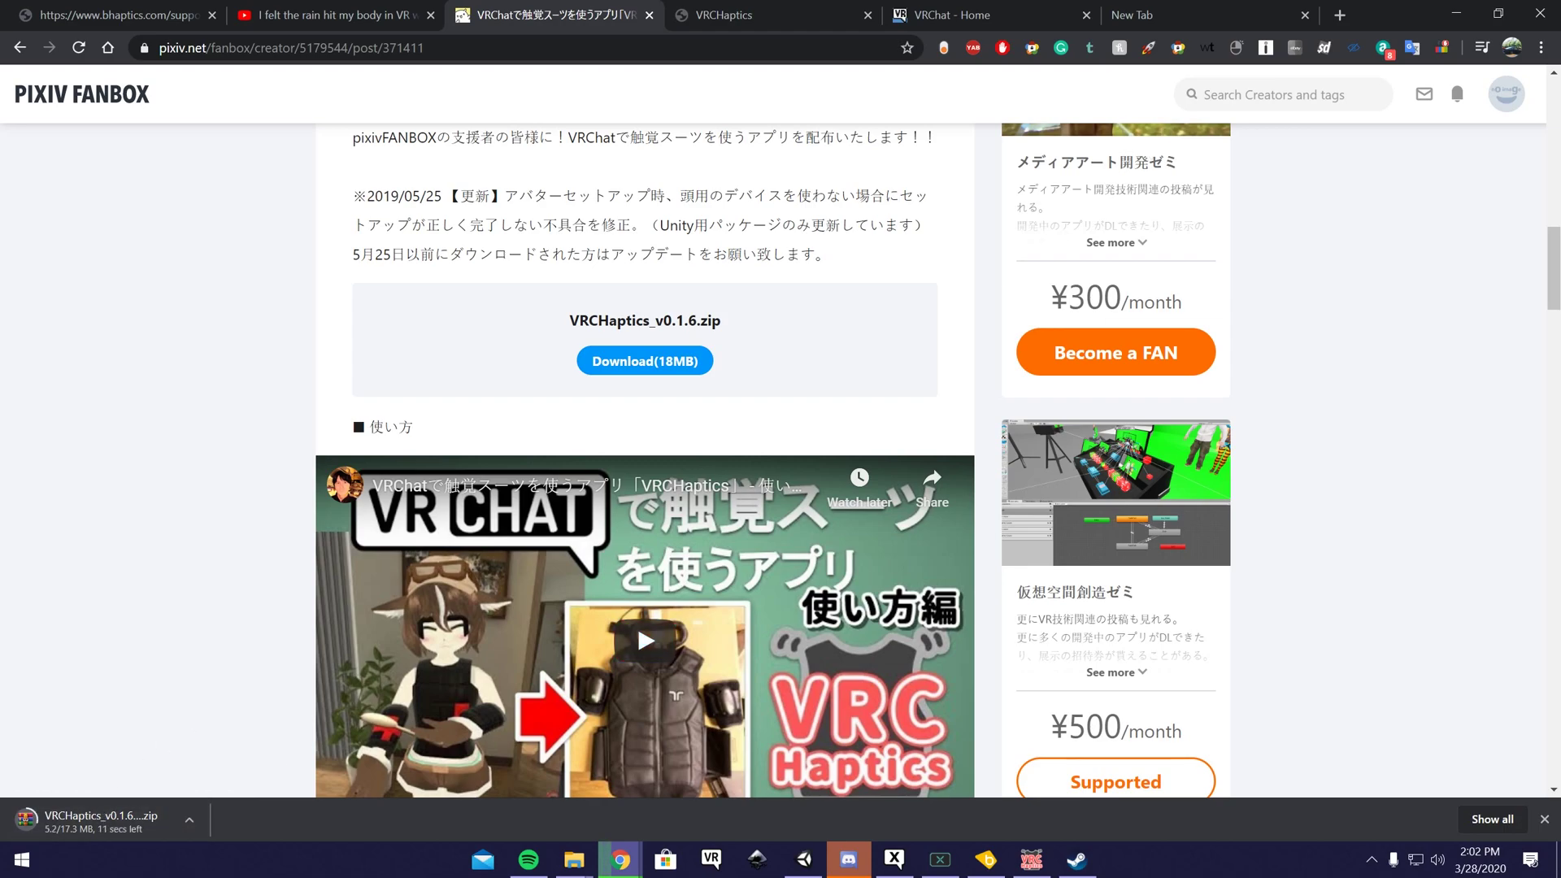
{"action": "left_click", "coordinate": [1498, 13]}
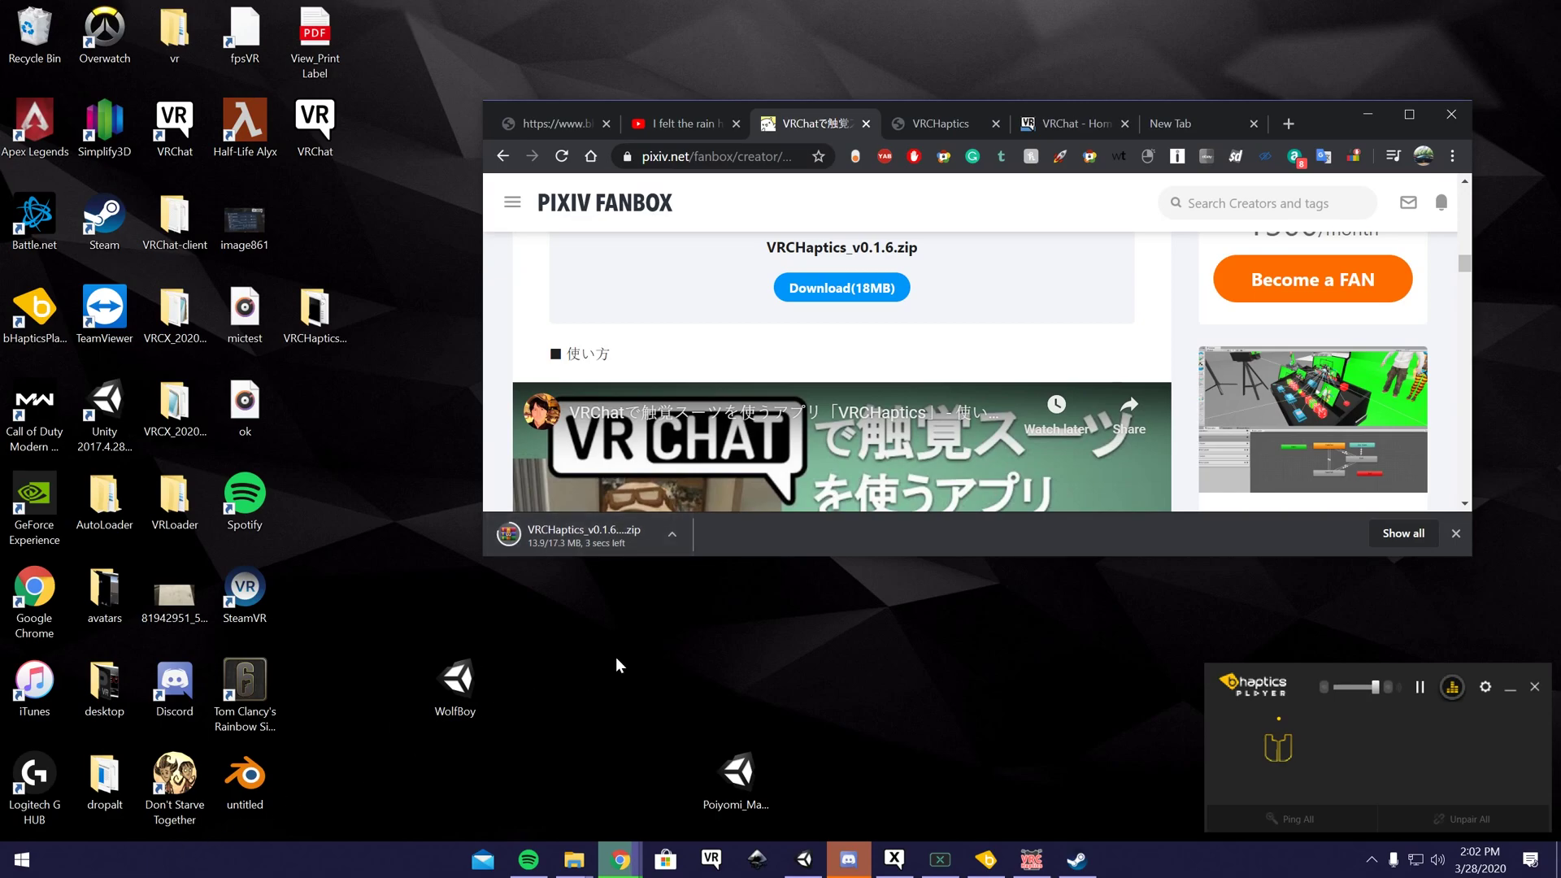
{"action": "left_click", "coordinate": [22, 860]}
{"action": "type", "text": "bhao"}
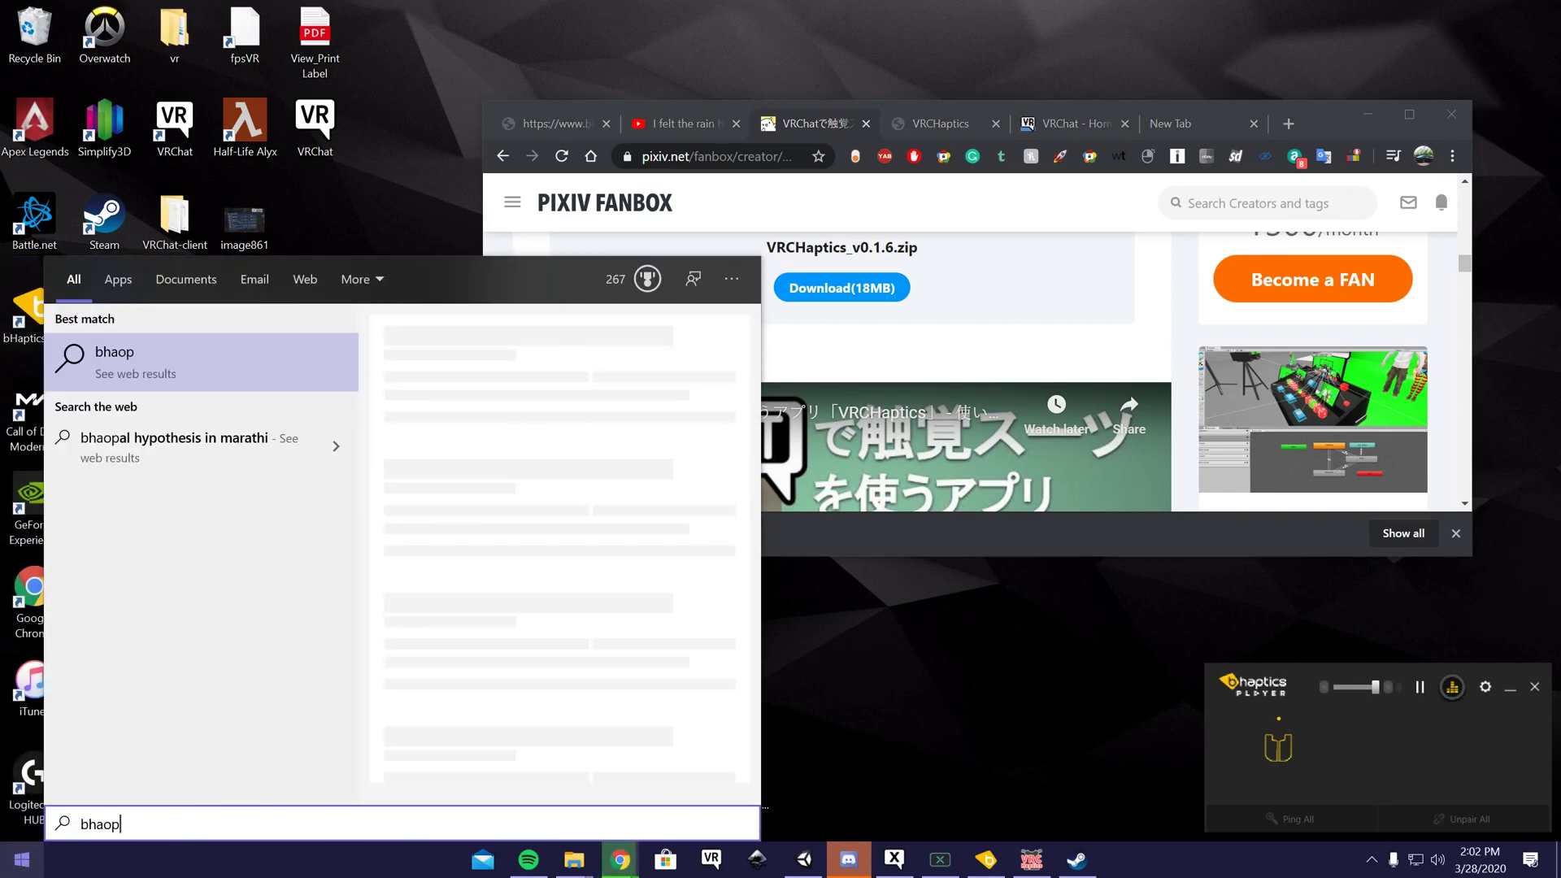
{"action": "key", "text": "BackSpace"}
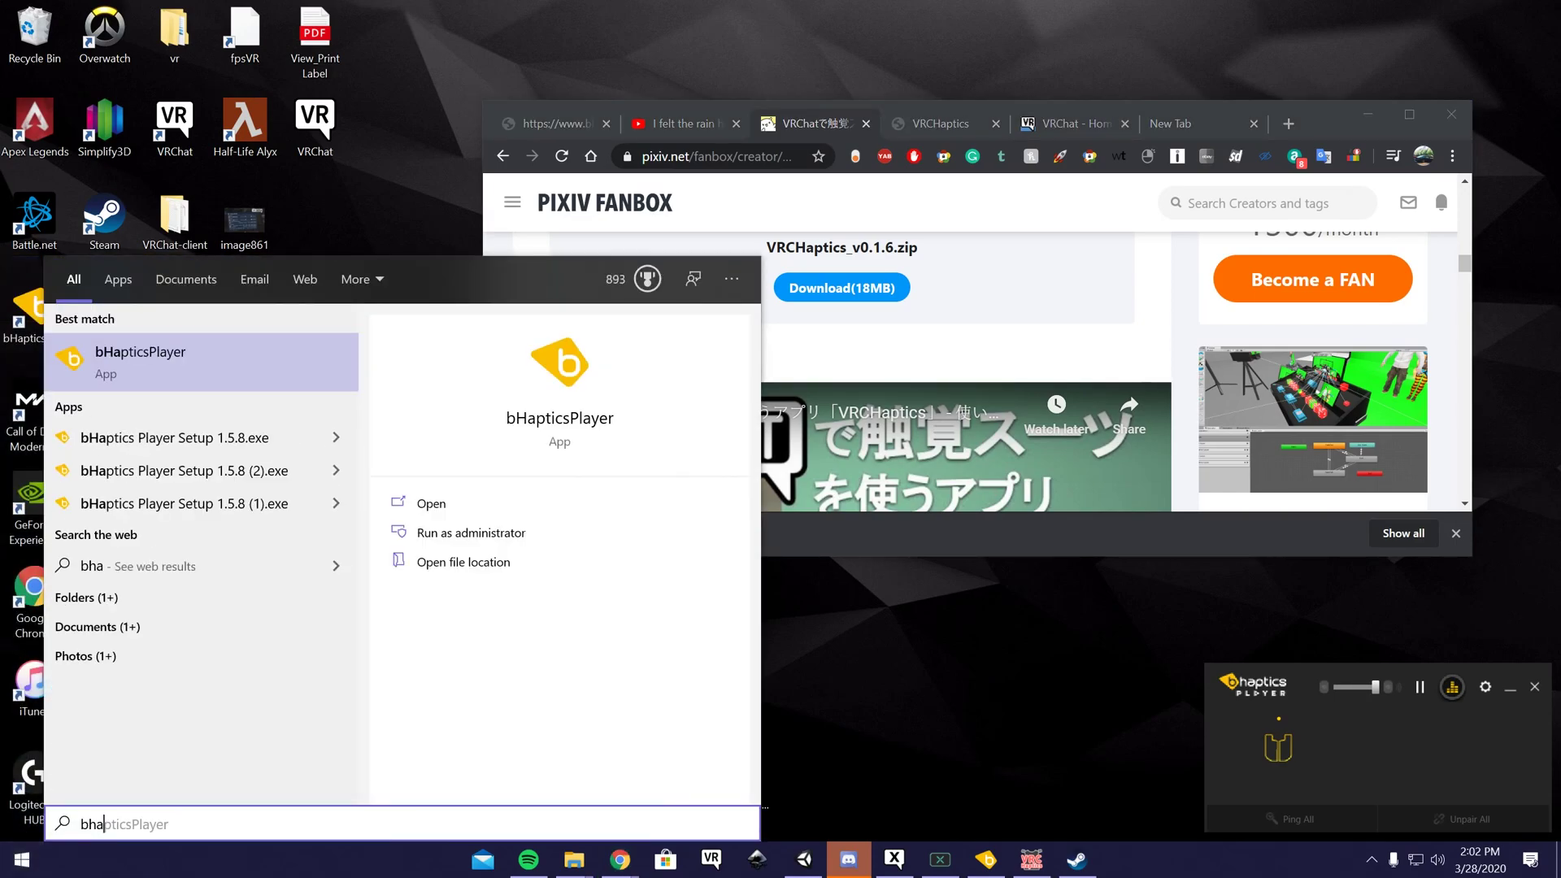
{"action": "left_click", "coordinate": [1390, 755]}
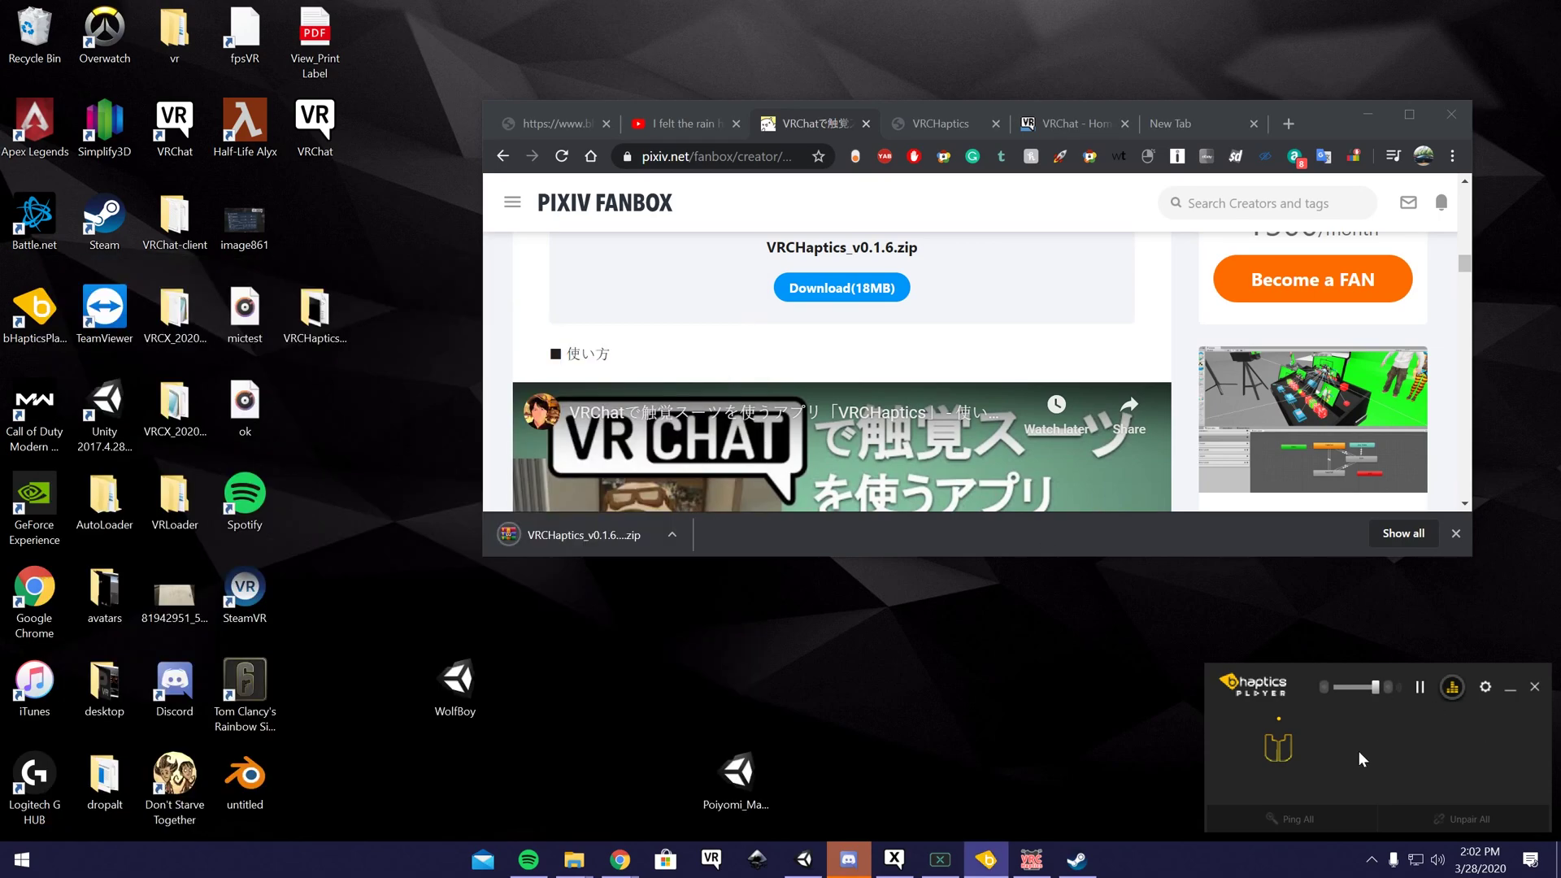
Step: Drag the VRCHaptics_v0.1.6 folder from the zip to the desktop, skip replacing files, and close WinRAR
{"action": "left_click", "coordinate": [535, 544]}
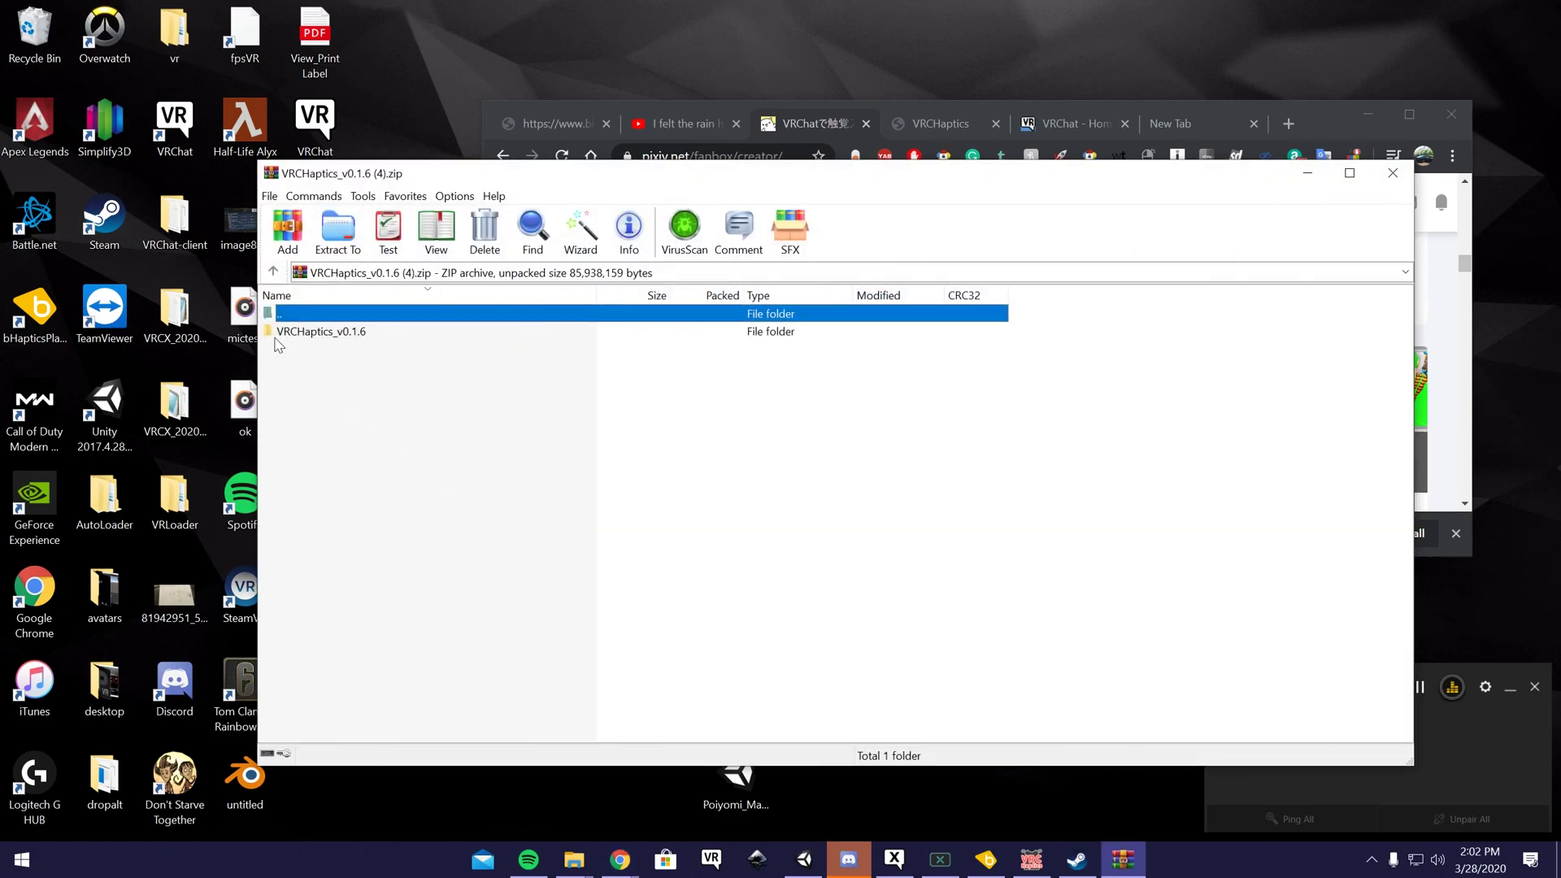
{"action": "left_click_drag", "start_coordinate": [321, 331], "coordinate": [397, 104]}
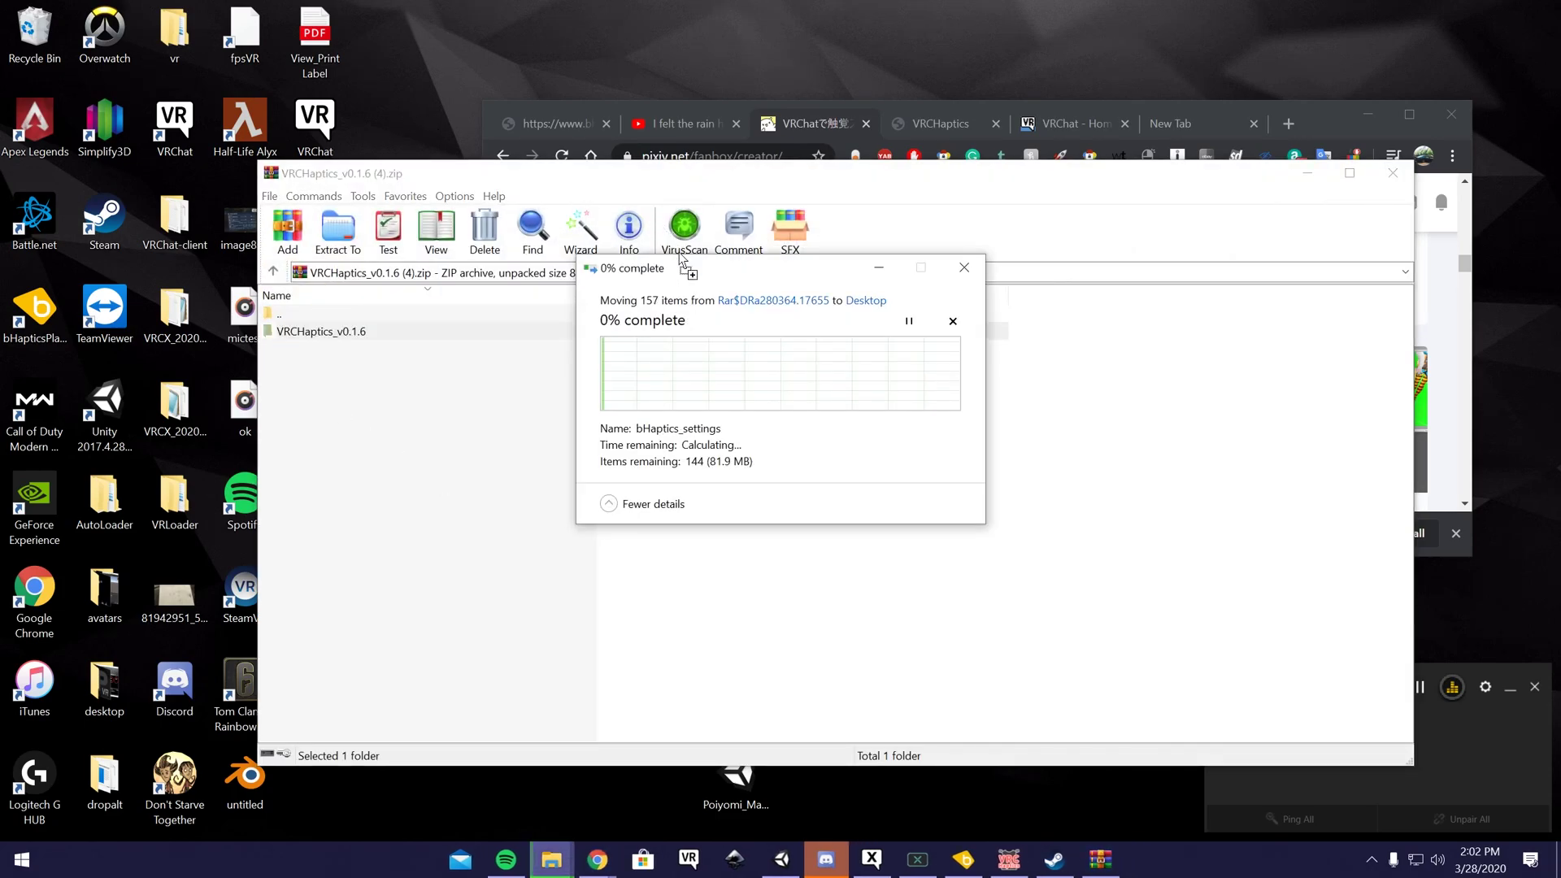
{"action": "left_click", "coordinate": [966, 267]}
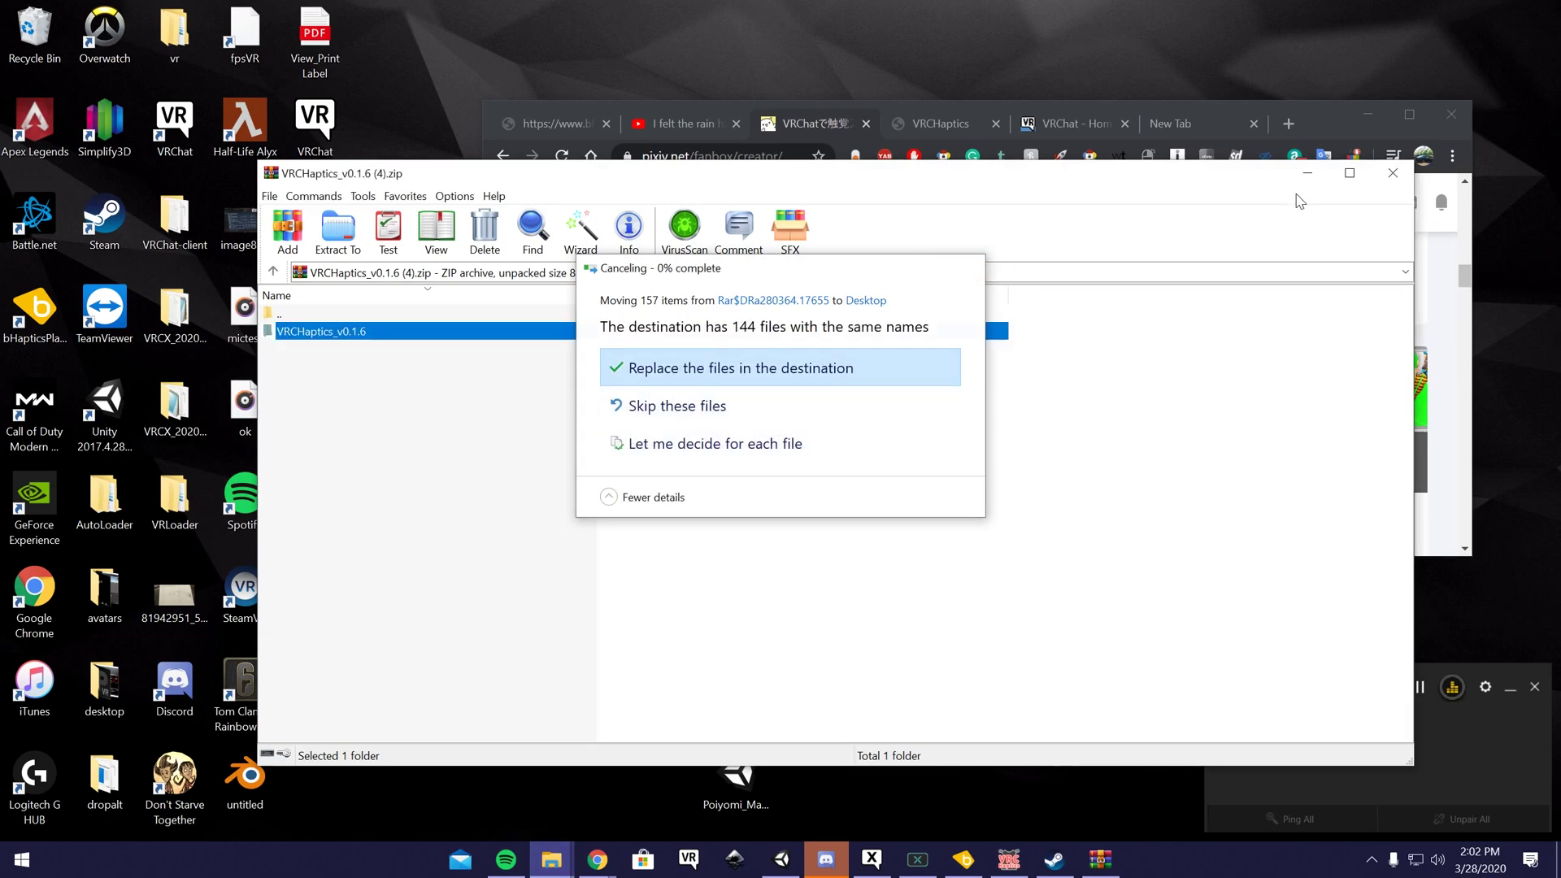
{"action": "left_click", "coordinate": [1393, 173]}
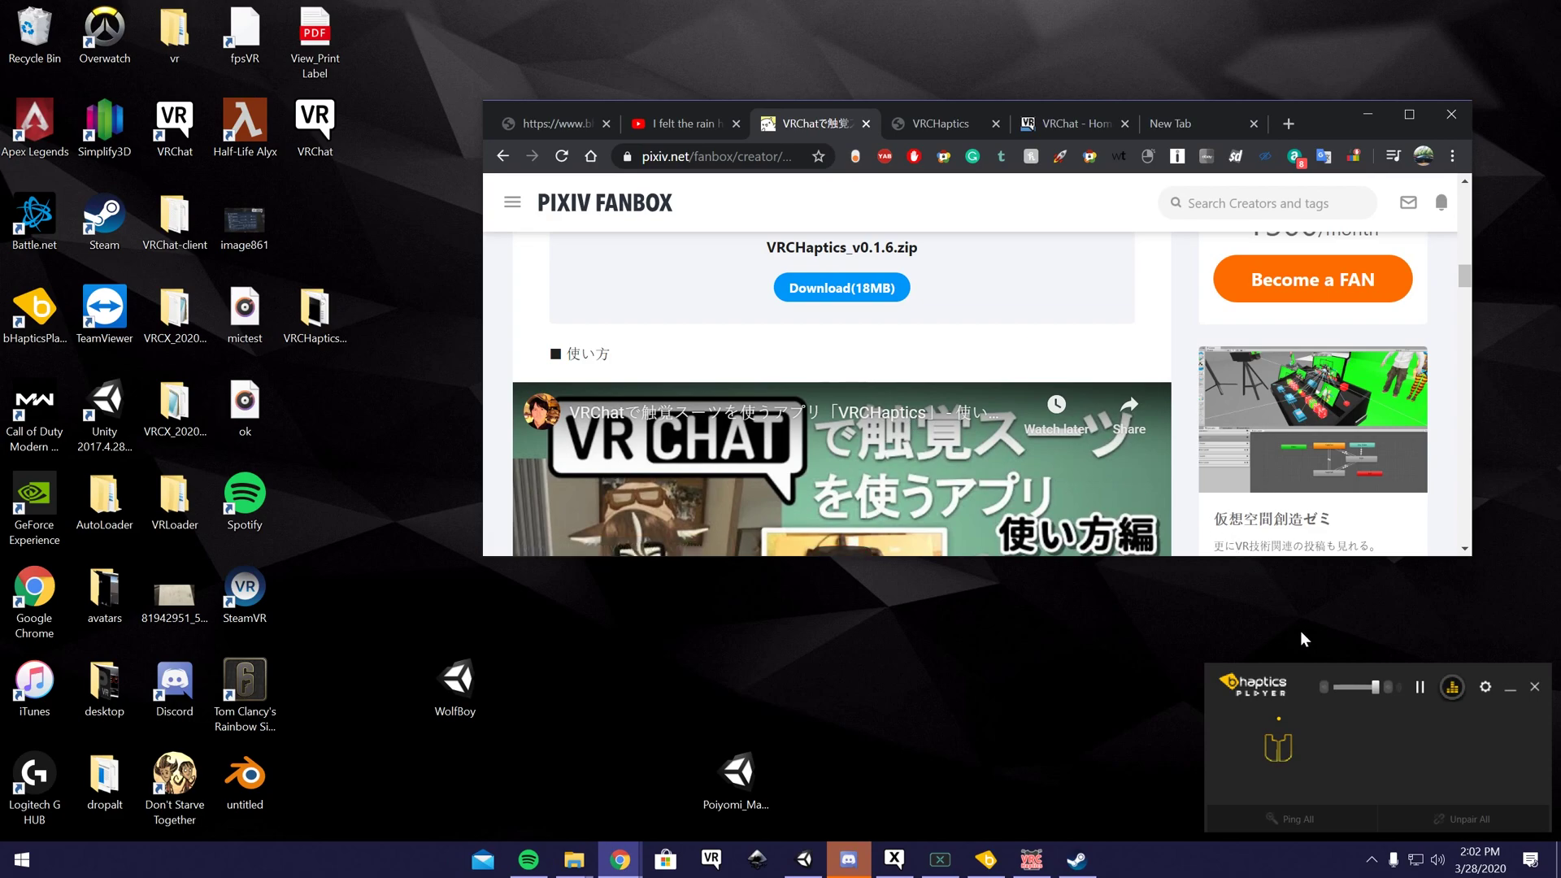
{"action": "left_click", "coordinate": [1283, 750]}
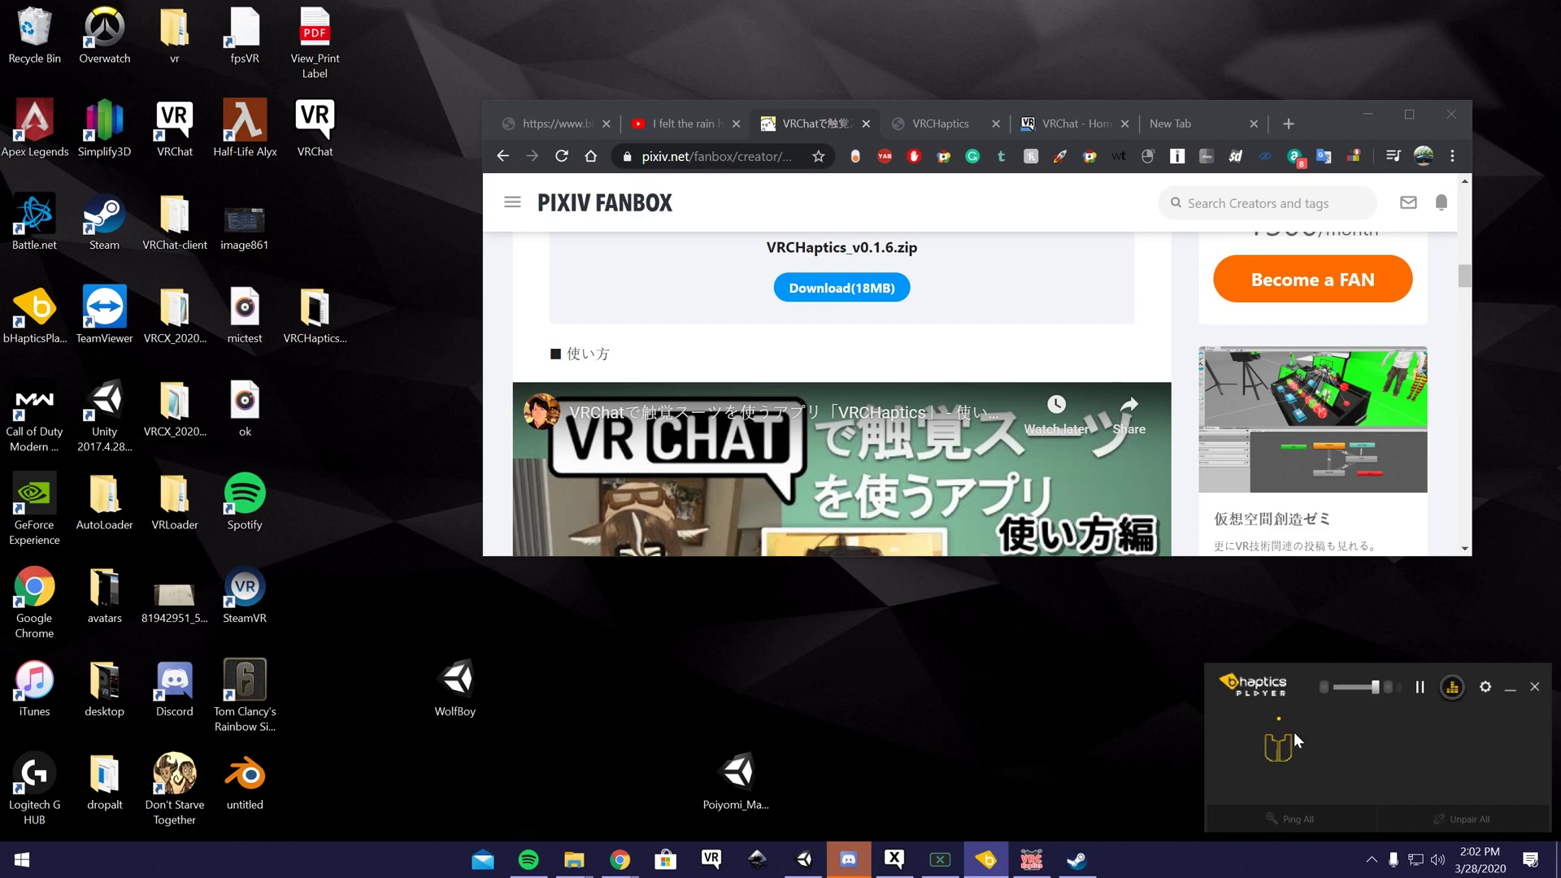
{"action": "mouse_move", "coordinate": [1300, 752]}
{"action": "left_click", "coordinate": [1283, 745]}
Step: Create a shortcut to VRCHaptics.exe inside the VRCHaptics_v0.1.6 folder
{"action": "double_click", "coordinate": [329, 318]}
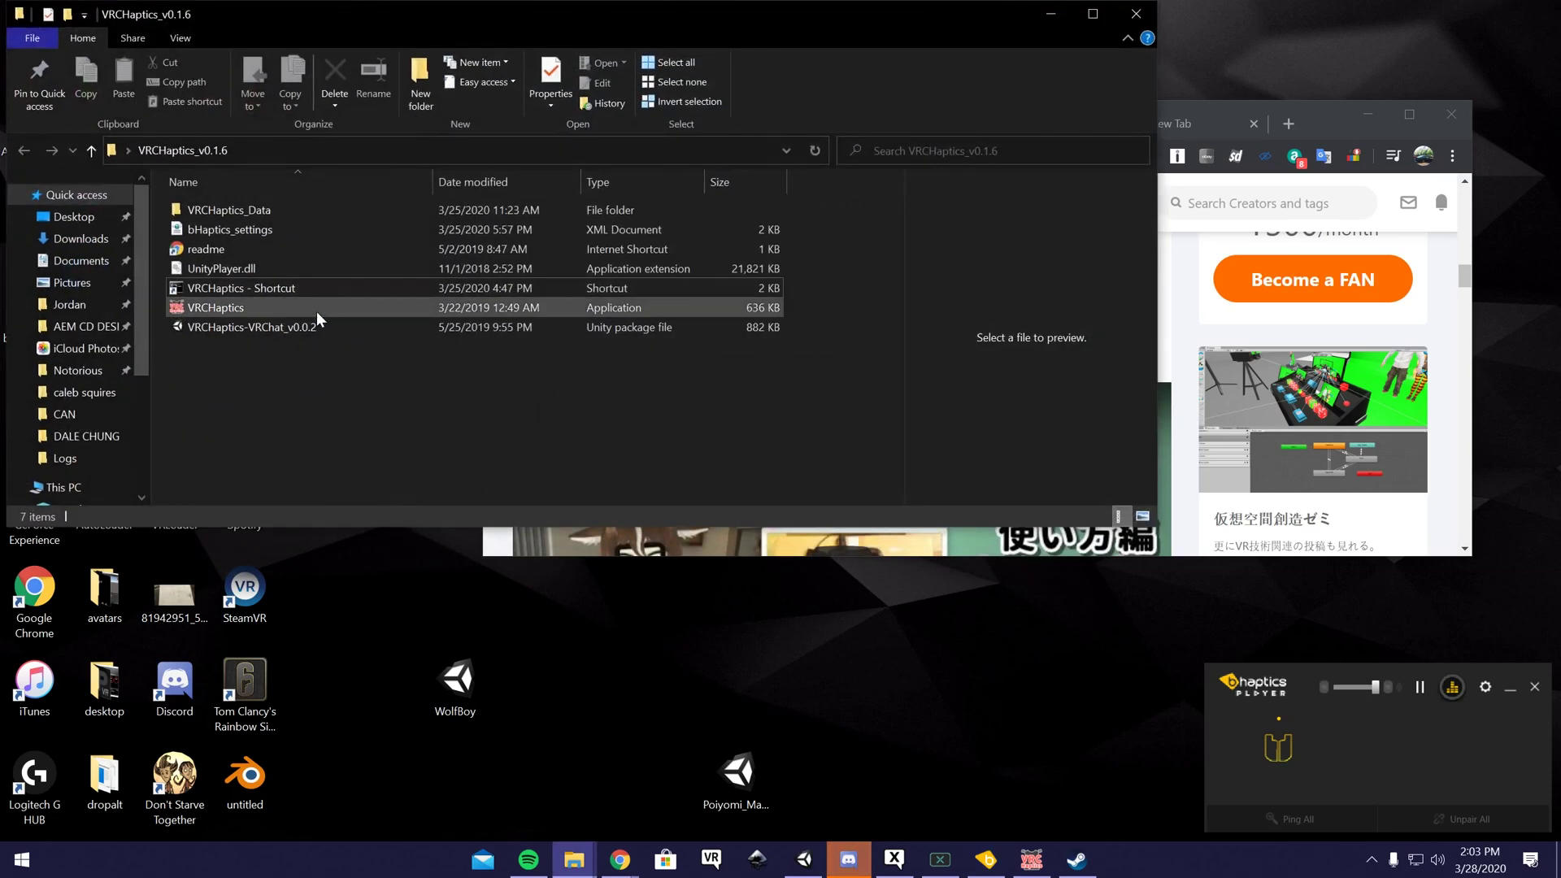
{"action": "left_click", "coordinate": [244, 307]}
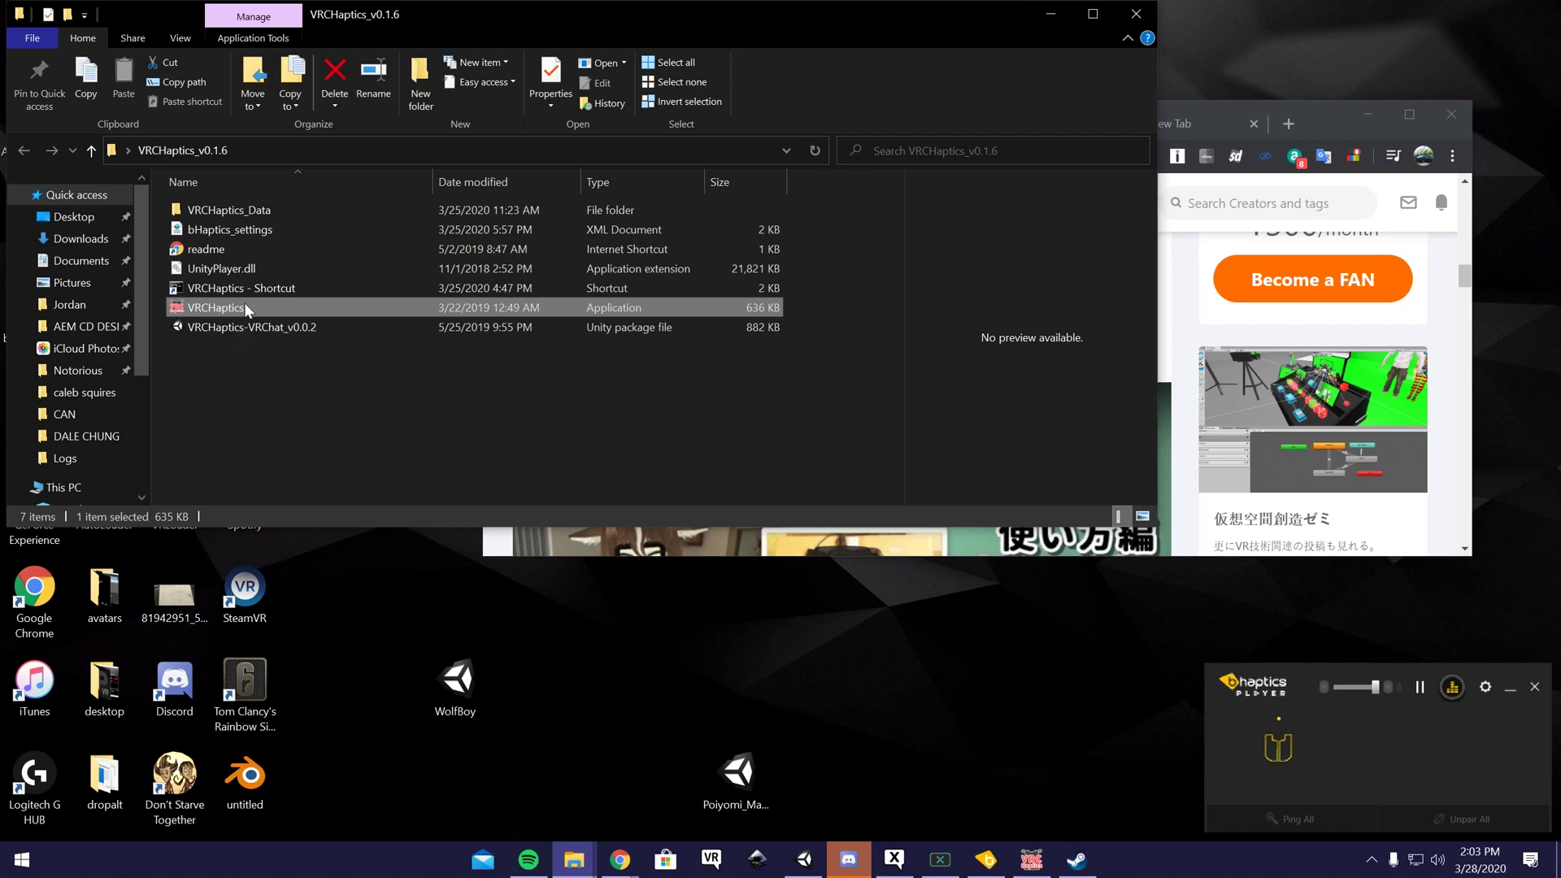
{"action": "right_click", "coordinate": [246, 306]}
{"action": "left_click", "coordinate": [335, 690]}
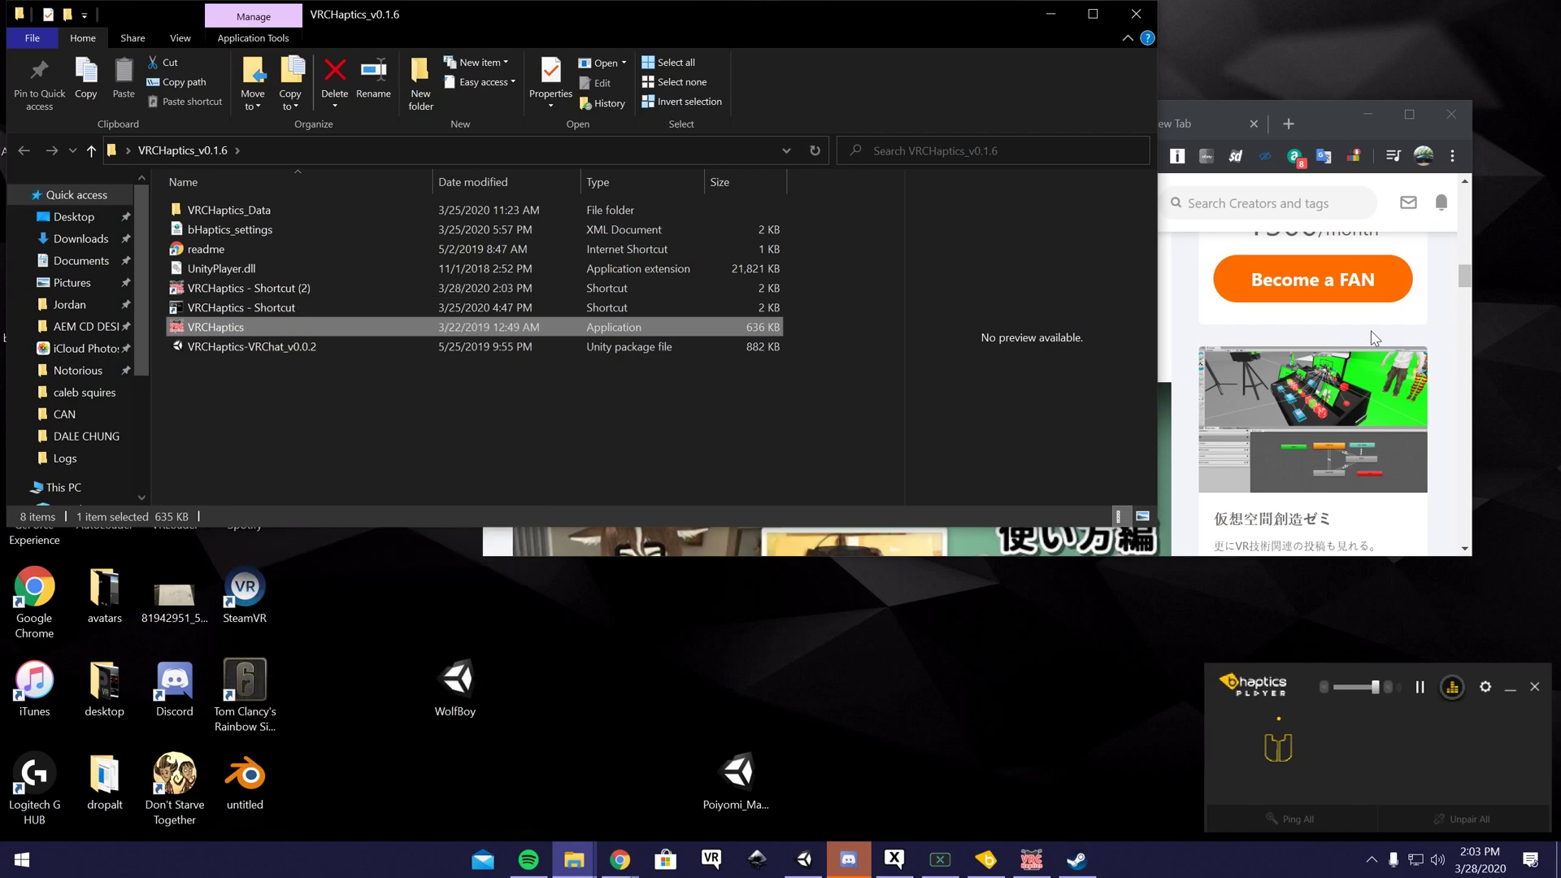
Step: Copy the cmd.exe /affinity 8000 start command from the VRCHaptics guide's CPU affinity tip
{"action": "left_click", "coordinate": [1182, 291]}
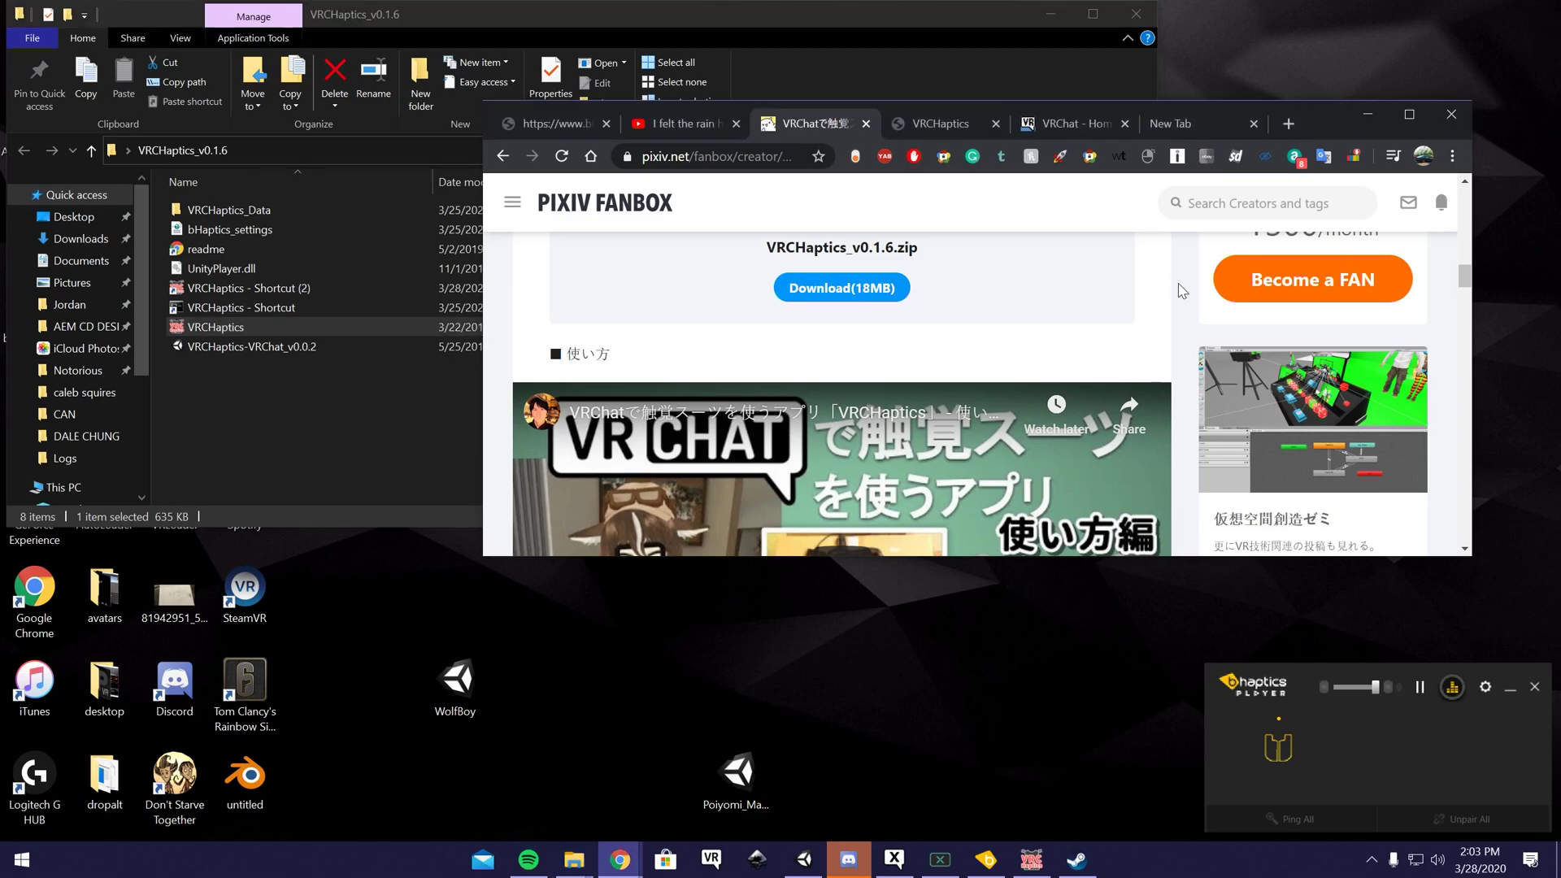
{"action": "left_click", "coordinate": [933, 130]}
{"action": "left_click", "coordinate": [1398, 115]}
{"action": "scroll", "coordinate": [842, 354], "scroll_direction": "down", "scroll_amount": 20}
{"action": "scroll", "coordinate": [845, 382], "scroll_direction": "down", "scroll_amount": 20}
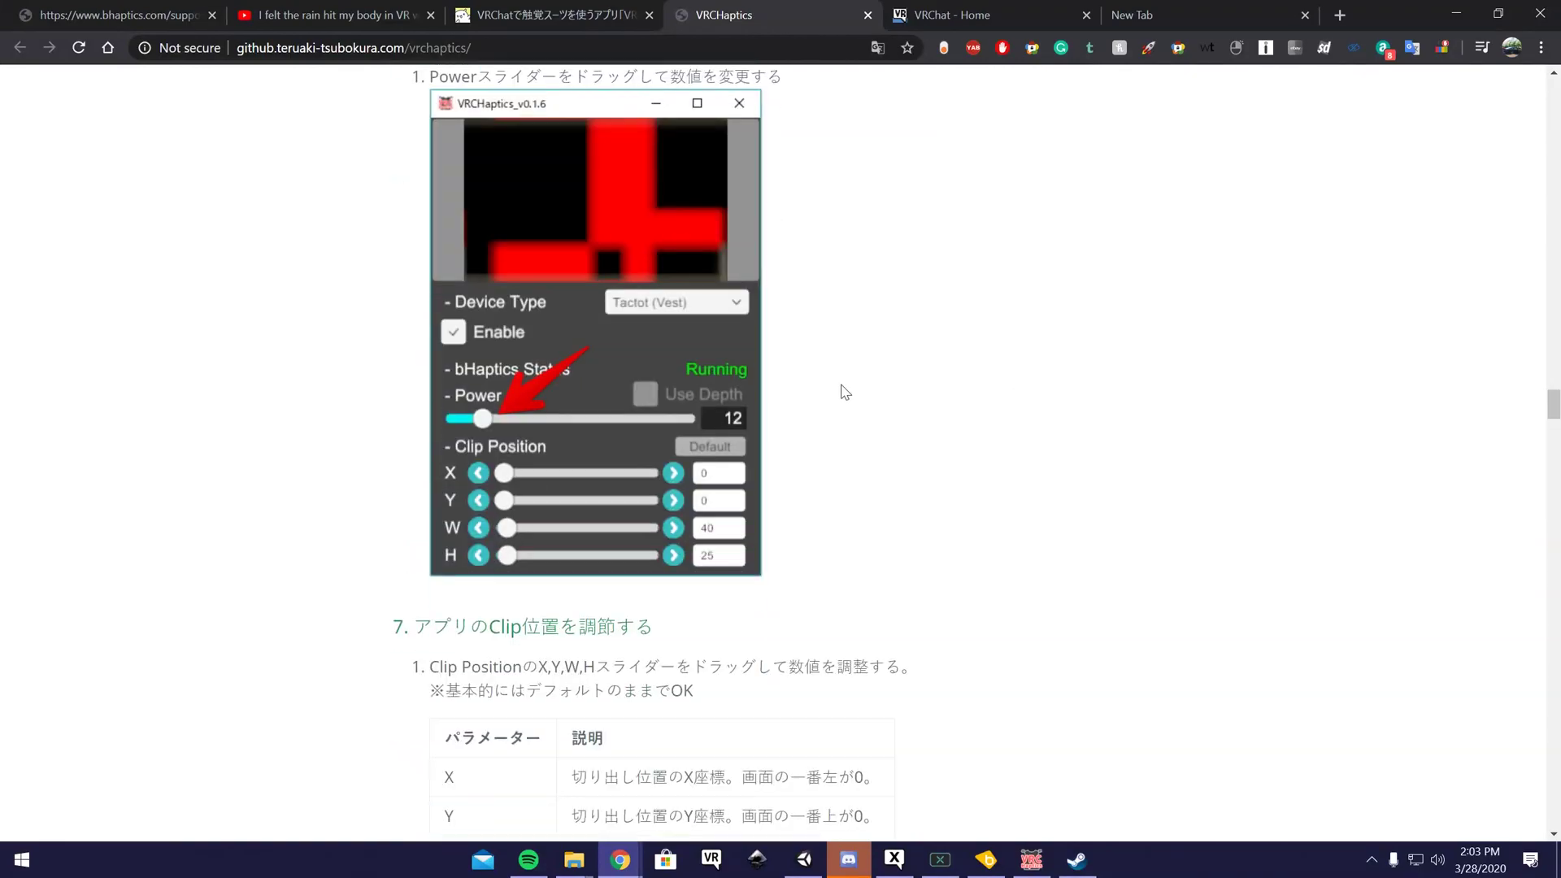
{"action": "scroll", "coordinate": [842, 396], "scroll_direction": "down", "scroll_amount": 20}
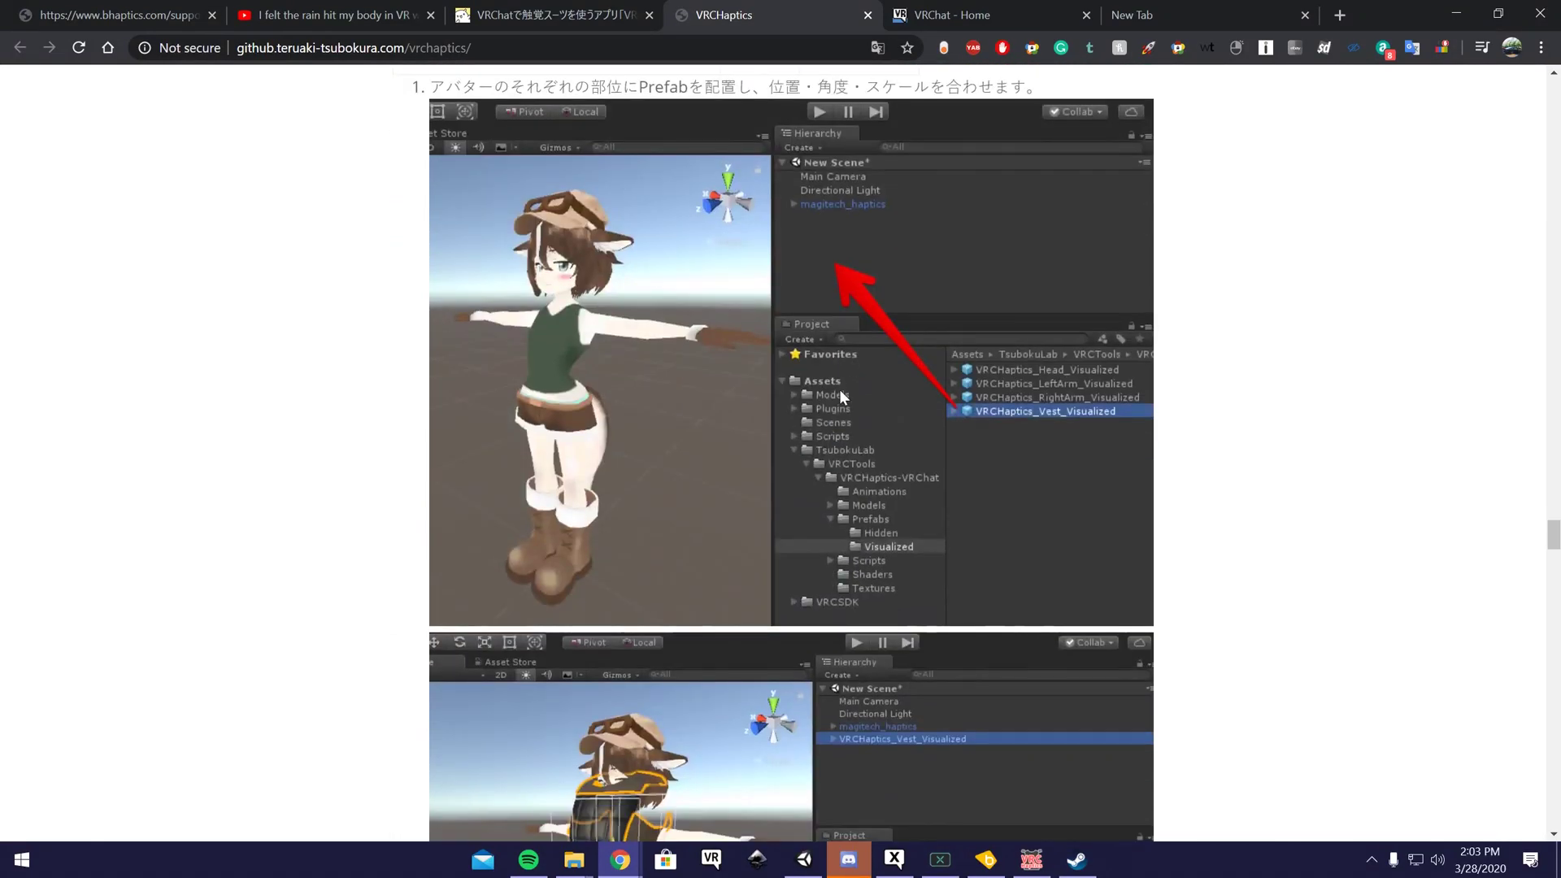
{"action": "scroll", "coordinate": [813, 447], "scroll_direction": "down", "scroll_amount": 20}
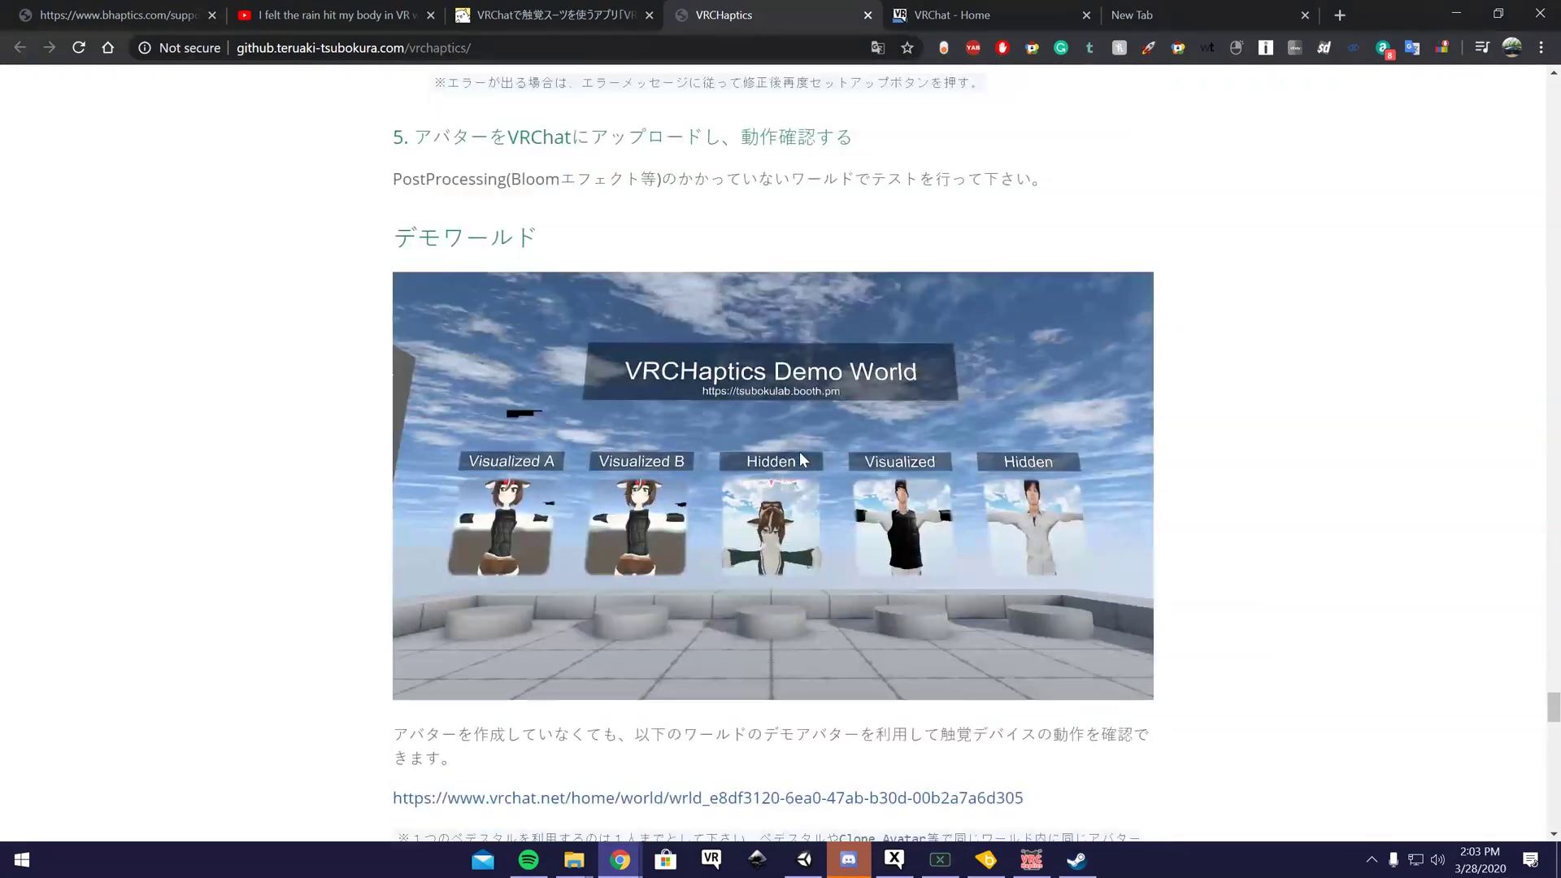
{"action": "scroll", "coordinate": [663, 341], "scroll_direction": "down", "scroll_amount": 8}
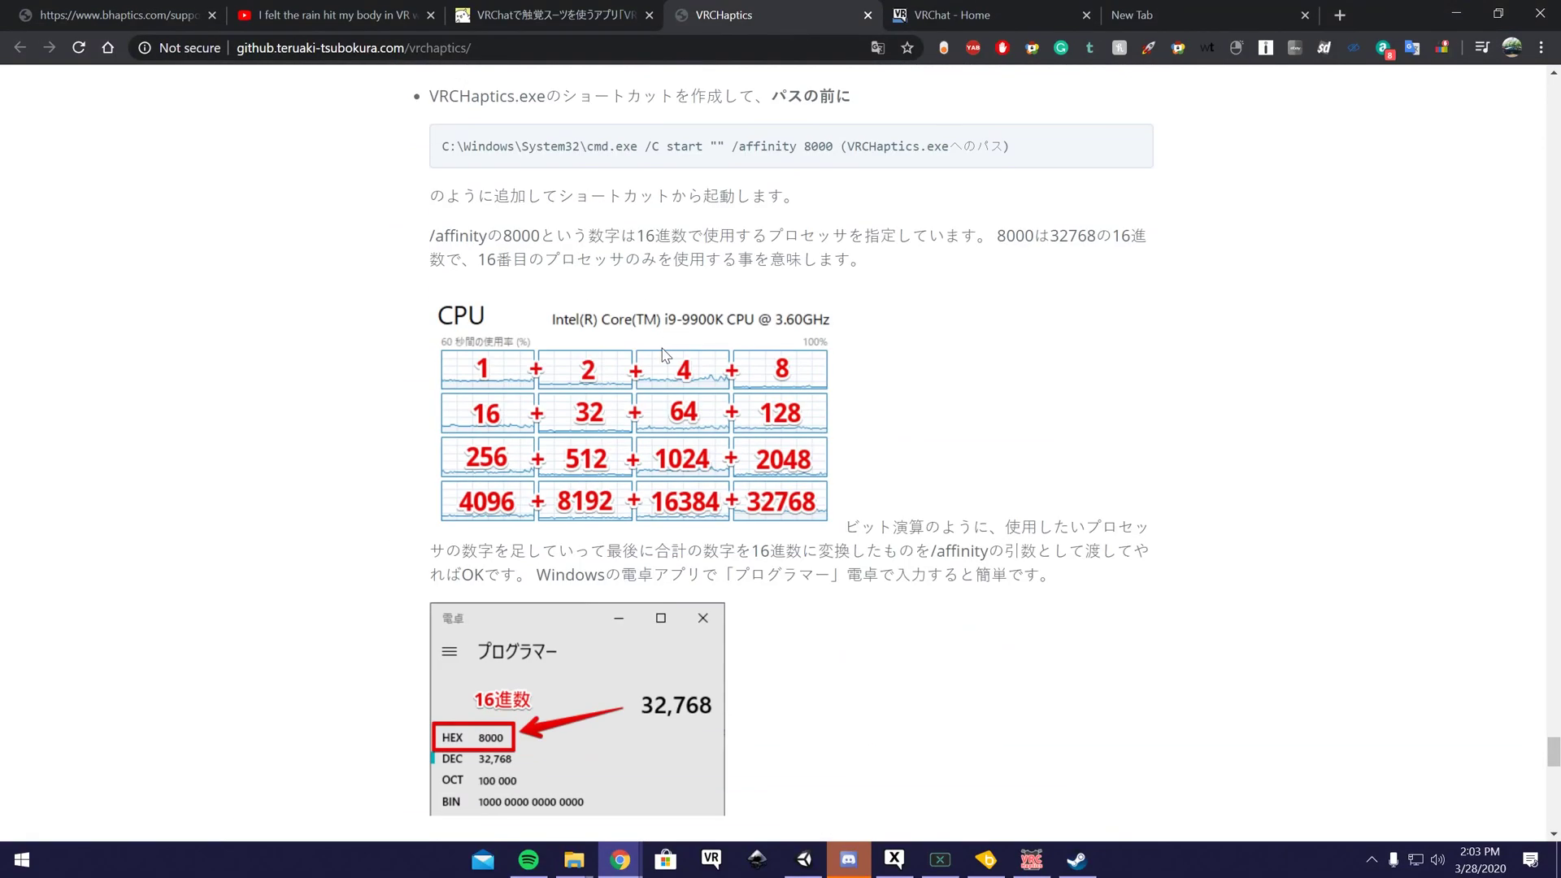
{"action": "scroll", "coordinate": [663, 349], "scroll_direction": "up", "scroll_amount": 2}
{"action": "left_click_drag", "start_coordinate": [1014, 337], "coordinate": [450, 330]}
{"action": "right_click", "coordinate": [506, 325]}
{"action": "left_click", "coordinate": [533, 338]}
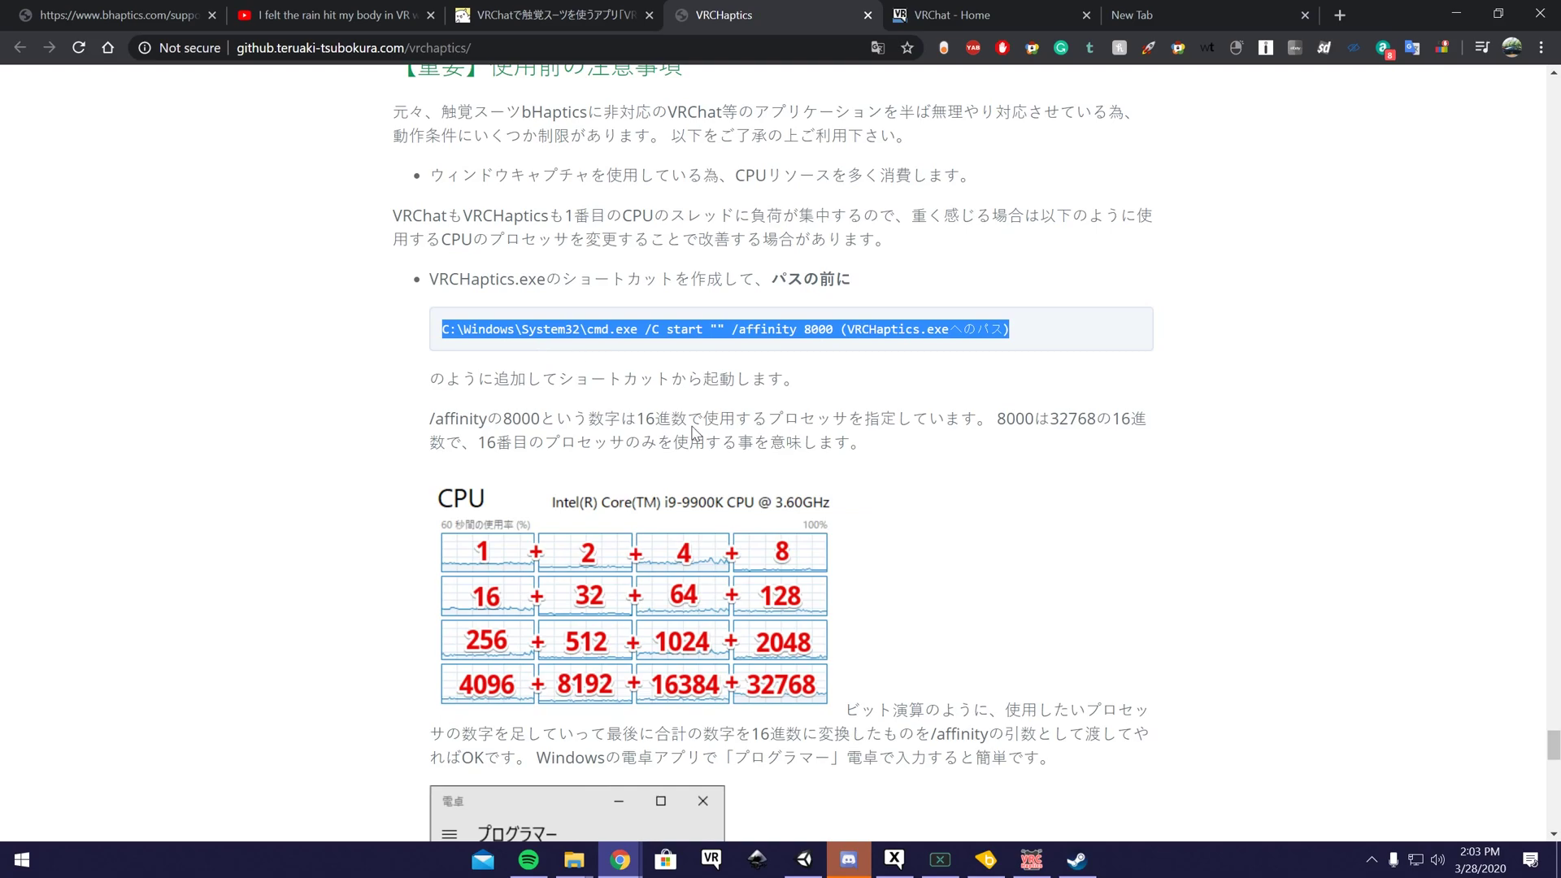
Step: Close the running VRCHaptics app and bring the VRCHaptics_v0.1.6 folder forward
{"action": "left_click", "coordinate": [1456, 13]}
{"action": "left_click", "coordinate": [1016, 840]}
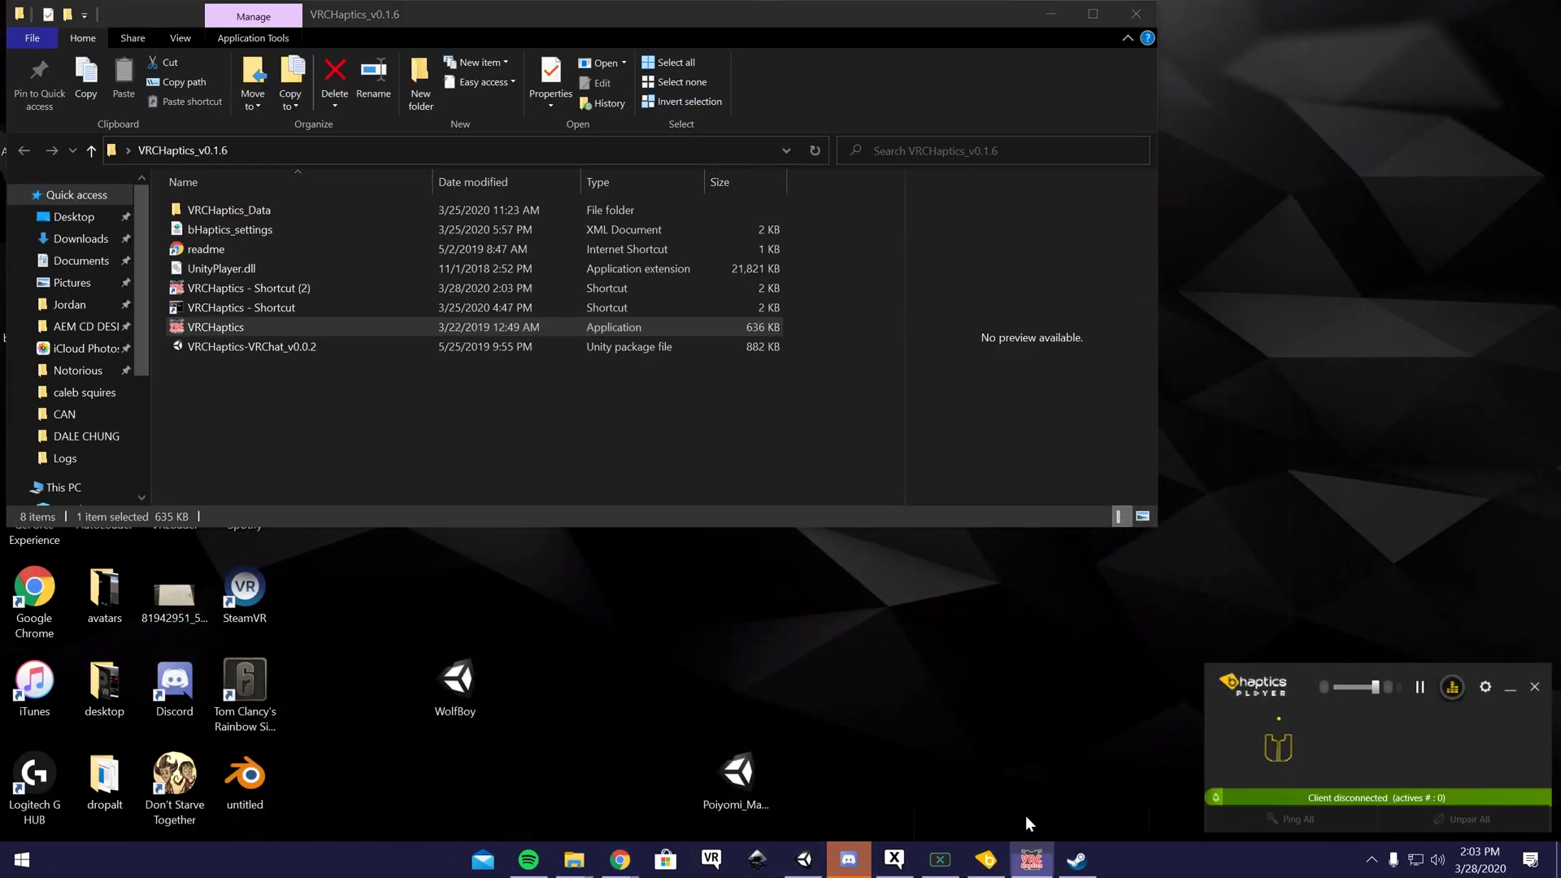
{"action": "mouse_move", "coordinate": [593, 860]}
{"action": "left_click", "coordinate": [676, 790]}
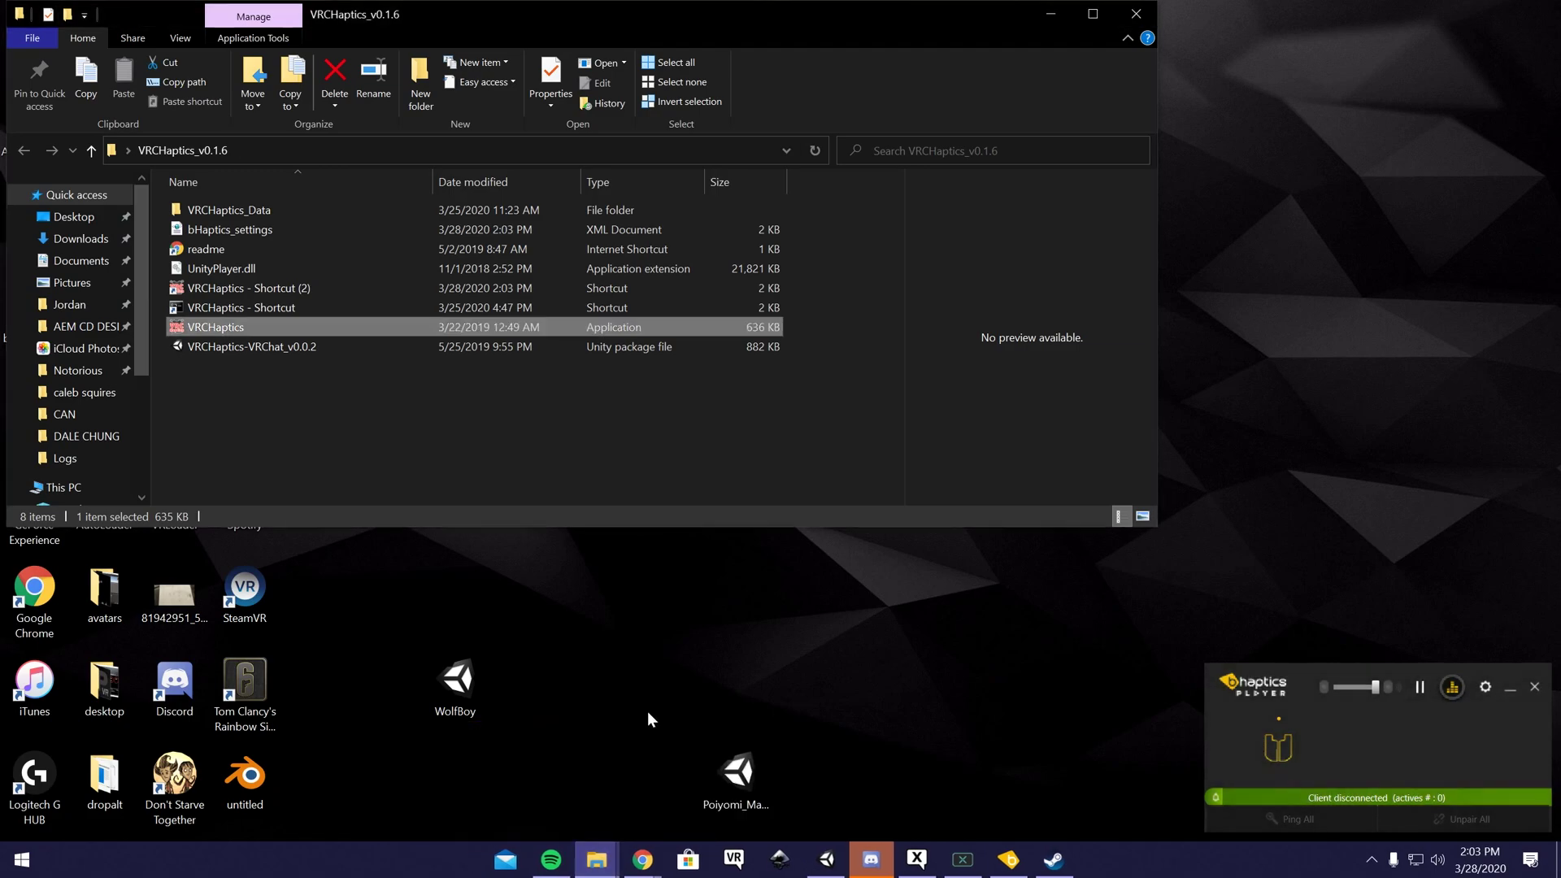
Step: Prepend the copied cmd.exe affinity 8000 command to the Target of 'VRCHaptics - Shortcut (2)' and apply
{"action": "left_click", "coordinate": [239, 291]}
{"action": "right_click", "coordinate": [239, 291]}
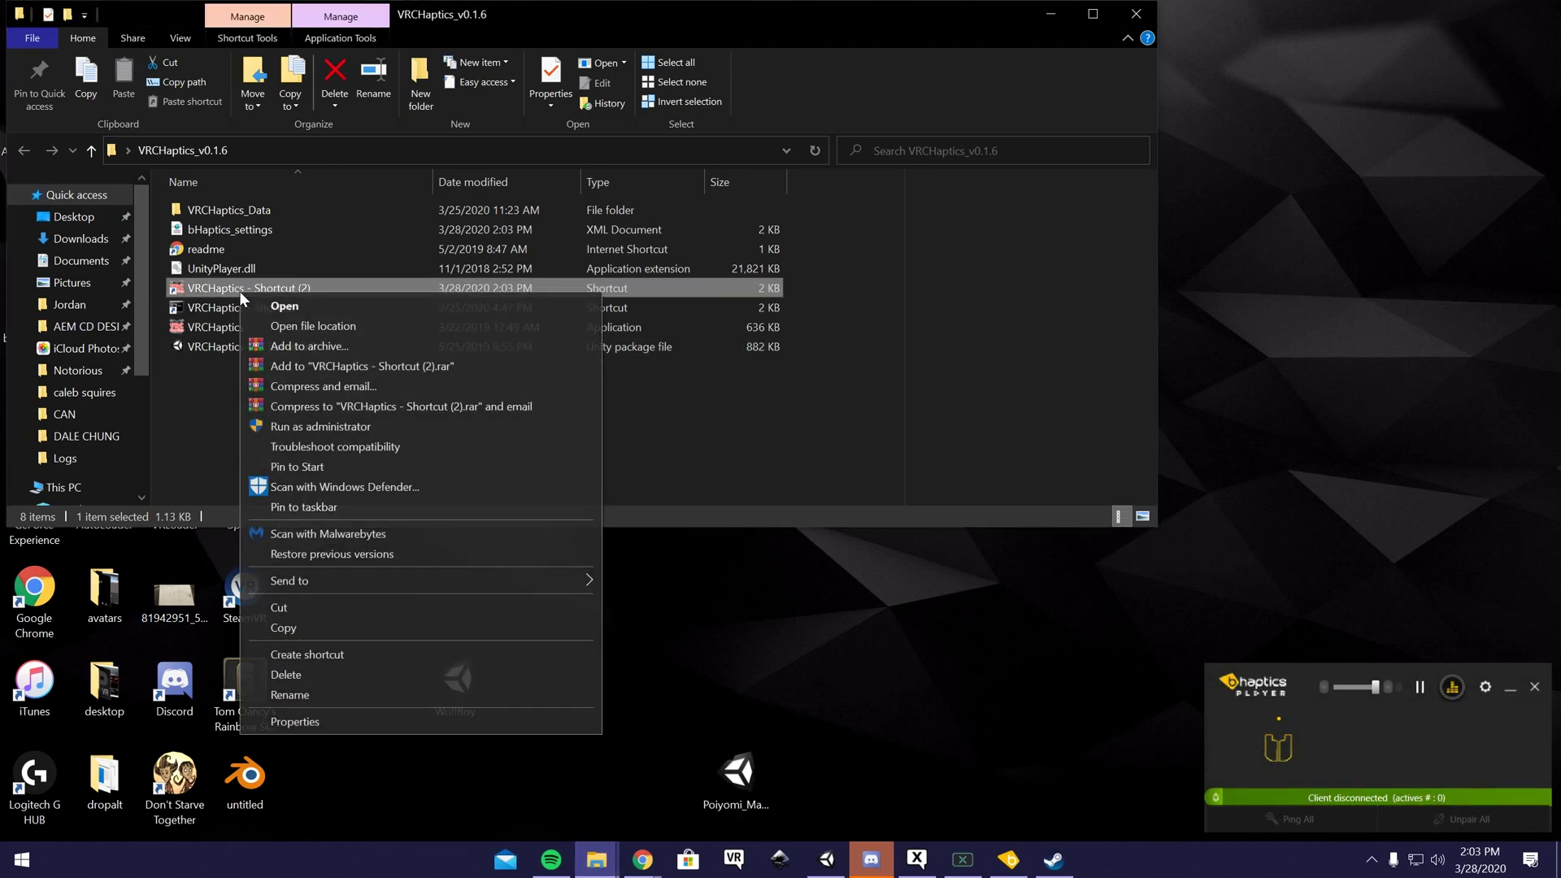
{"action": "left_click", "coordinate": [322, 720]}
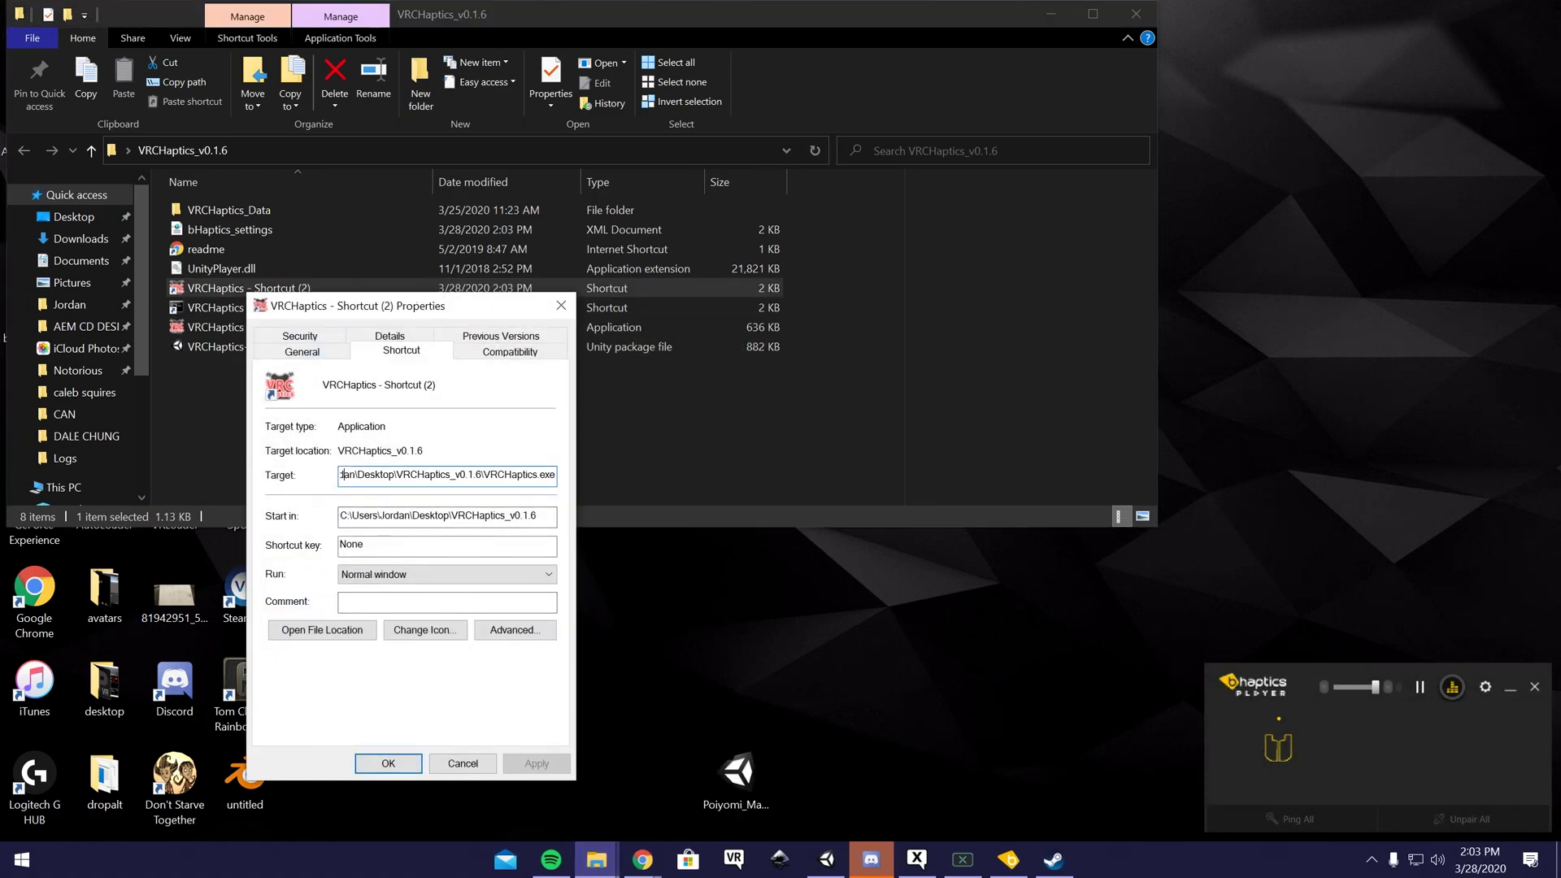
{"action": "left_click_drag", "start_coordinate": [406, 475], "coordinate": [340, 475]}
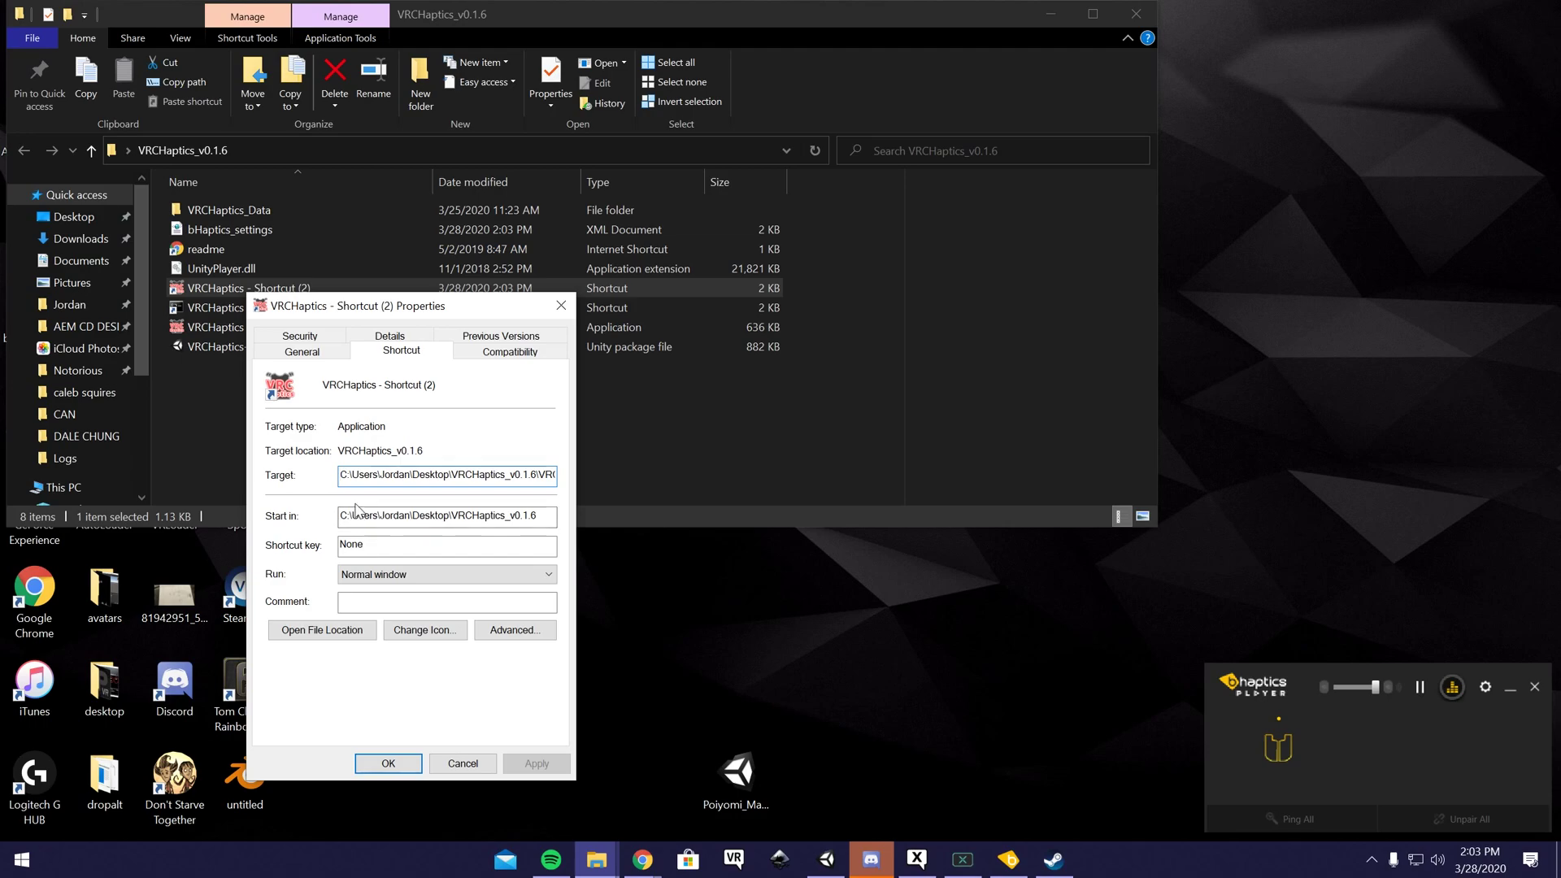
{"action": "key", "text": "ctrl+v"}
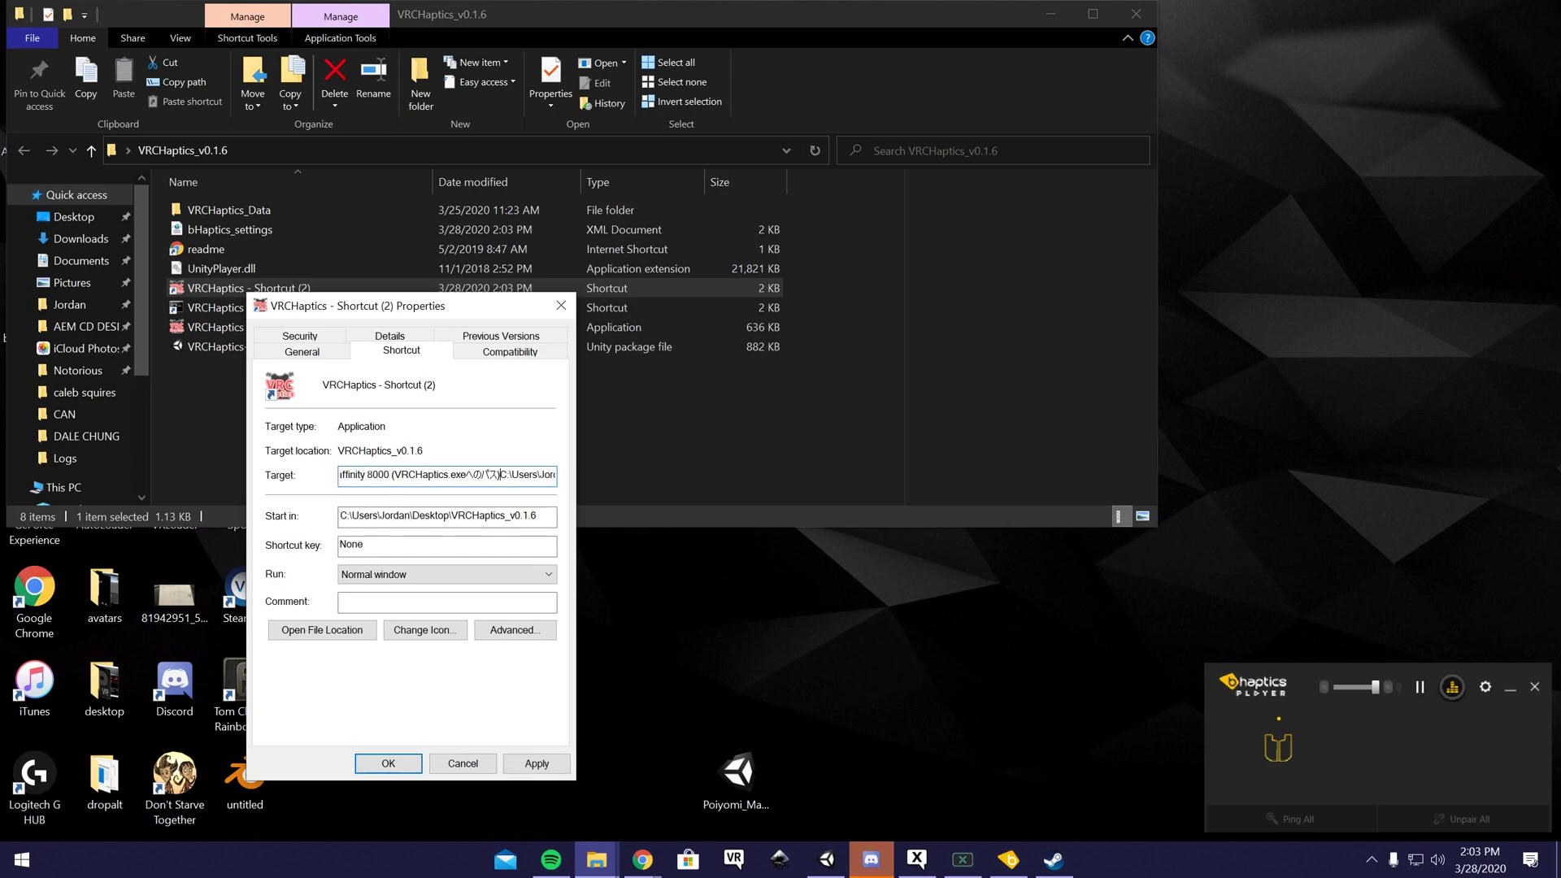
{"action": "left_click", "coordinate": [537, 764]}
{"action": "left_click", "coordinate": [418, 761]}
{"action": "left_click", "coordinate": [264, 309]}
{"action": "left_click", "coordinate": [266, 290]}
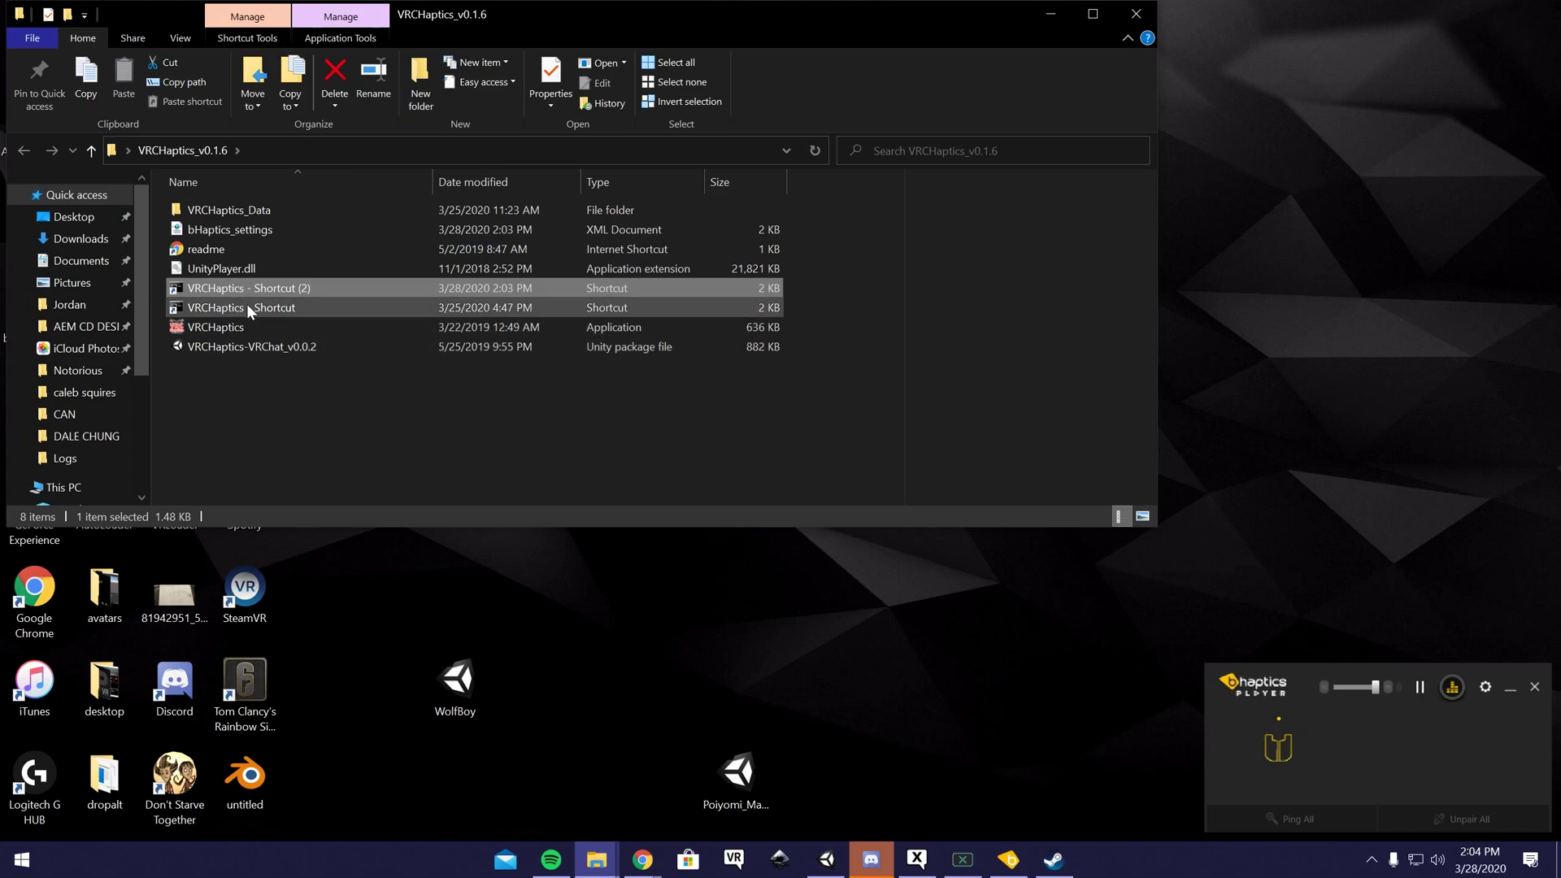
Step: Launch VRCHaptics from the older shortcut and start changing the captured application
{"action": "double_click", "coordinate": [249, 308]}
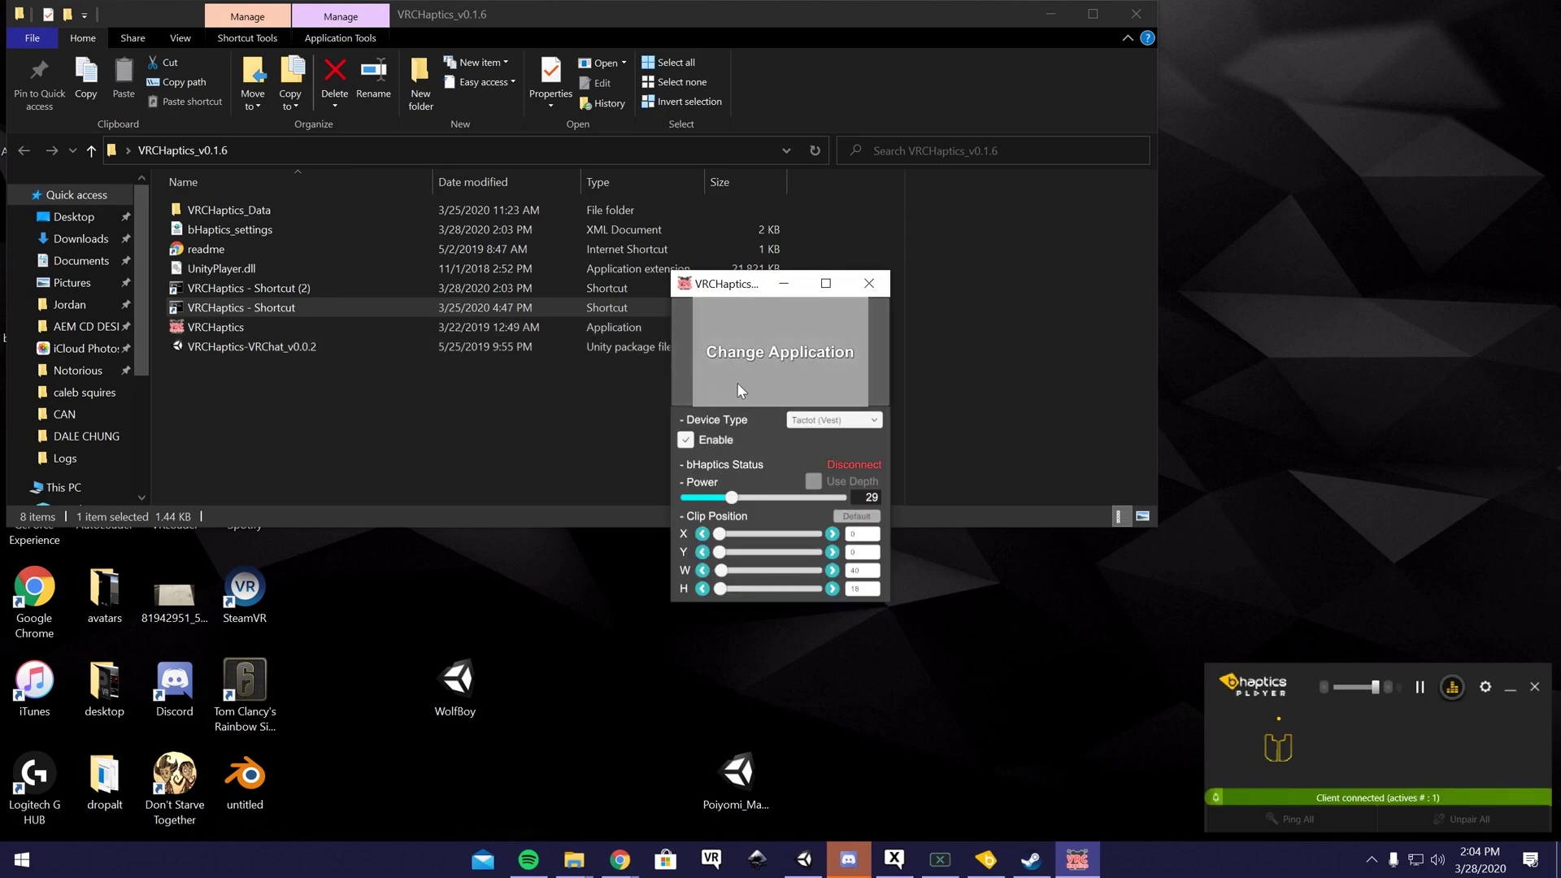
{"action": "left_click", "coordinate": [738, 389]}
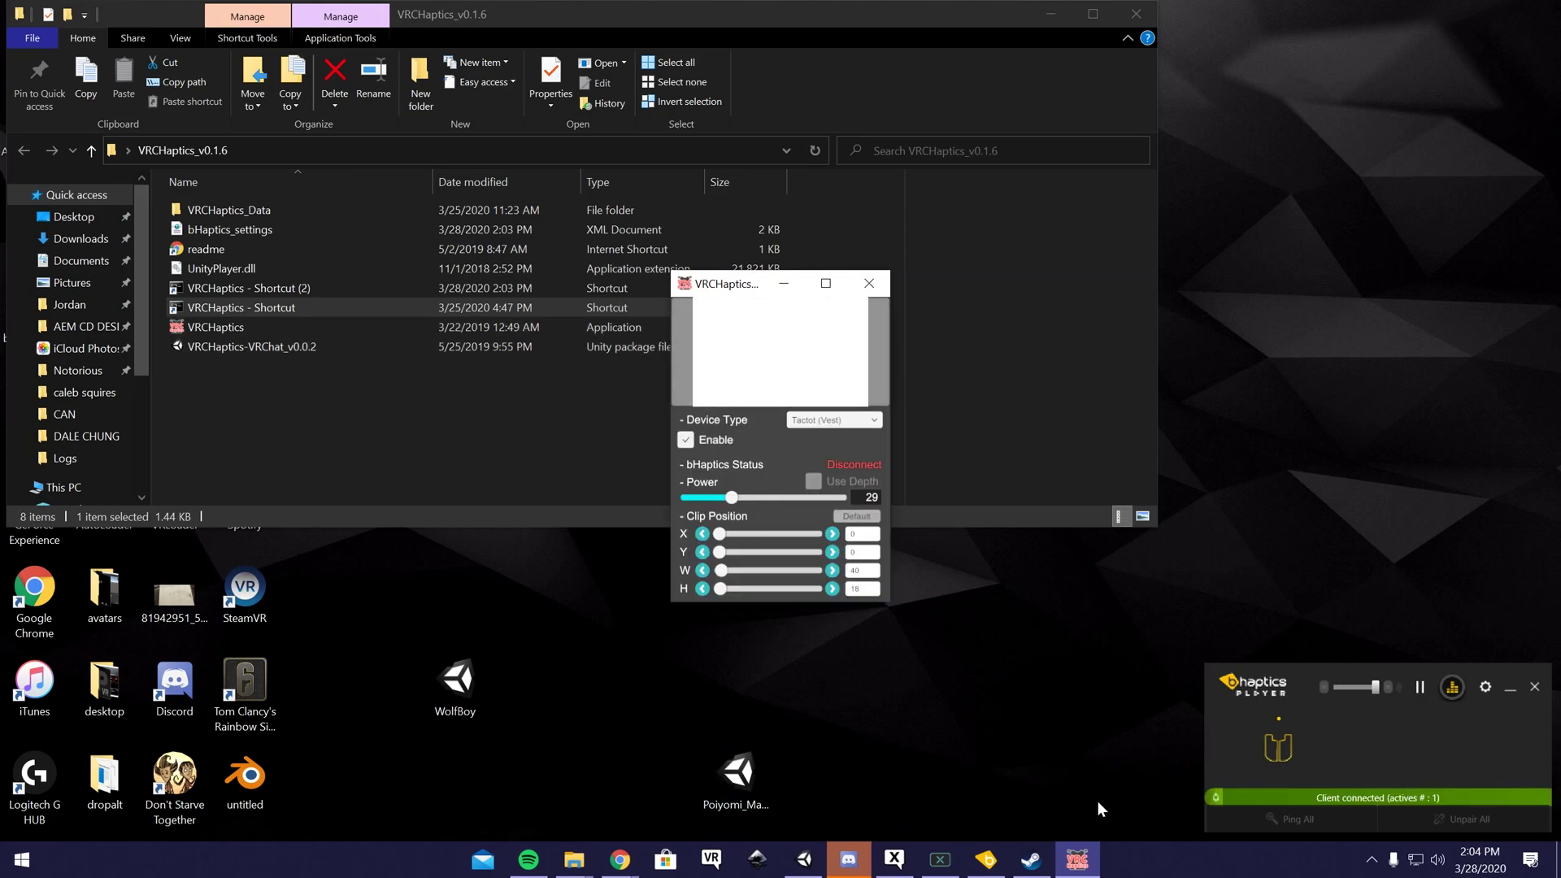
Step: Launch VRChat from the Steam library at 1920 x 1080 resolution
{"action": "left_click", "coordinate": [1045, 862]}
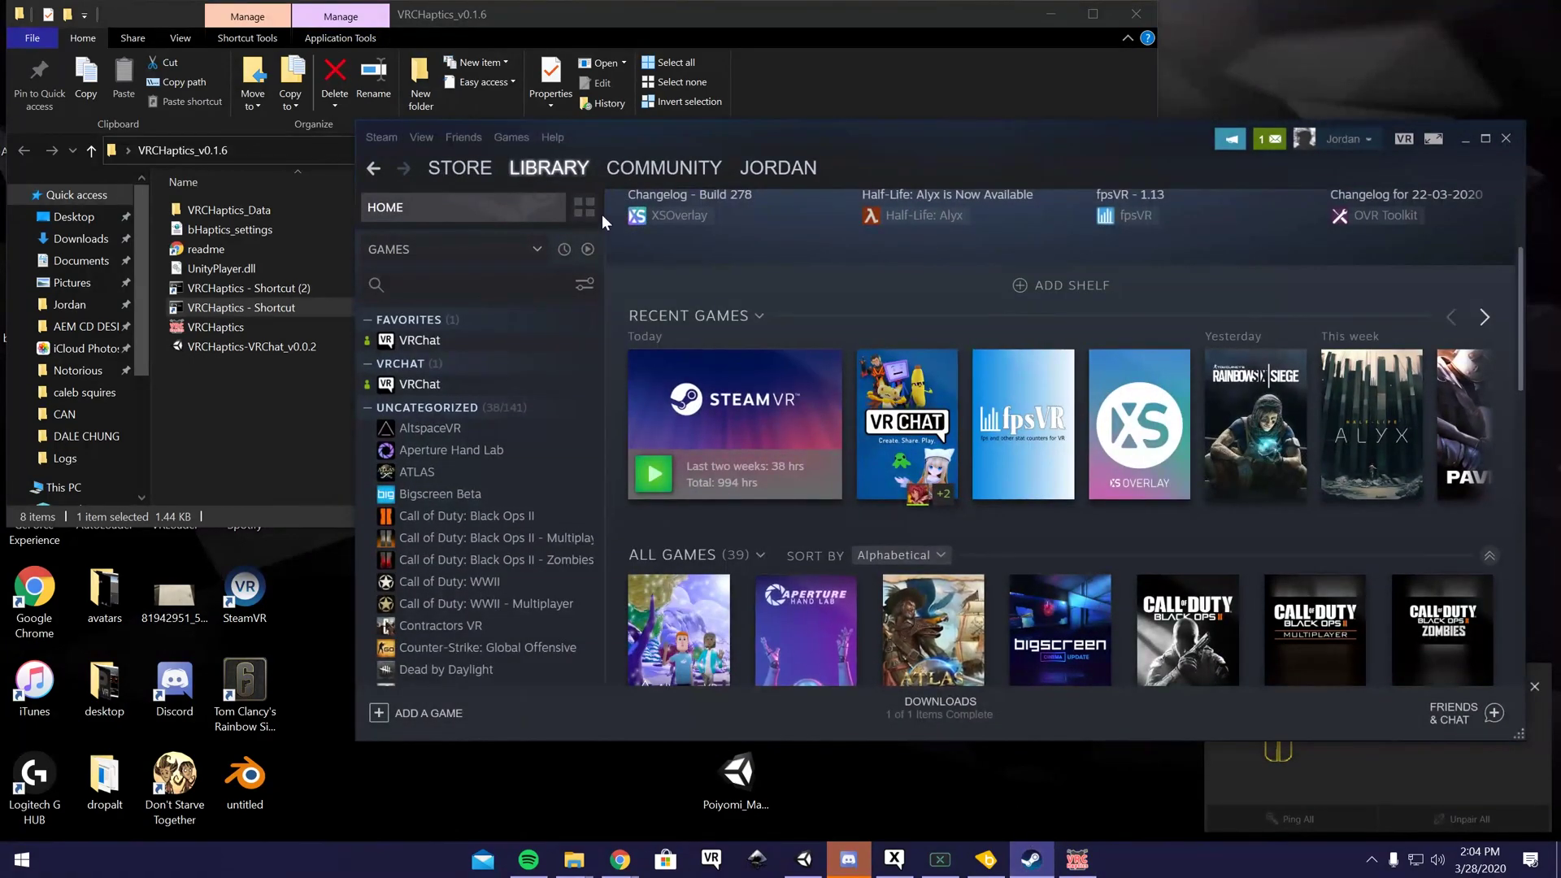
{"action": "mouse_move", "coordinate": [573, 173]}
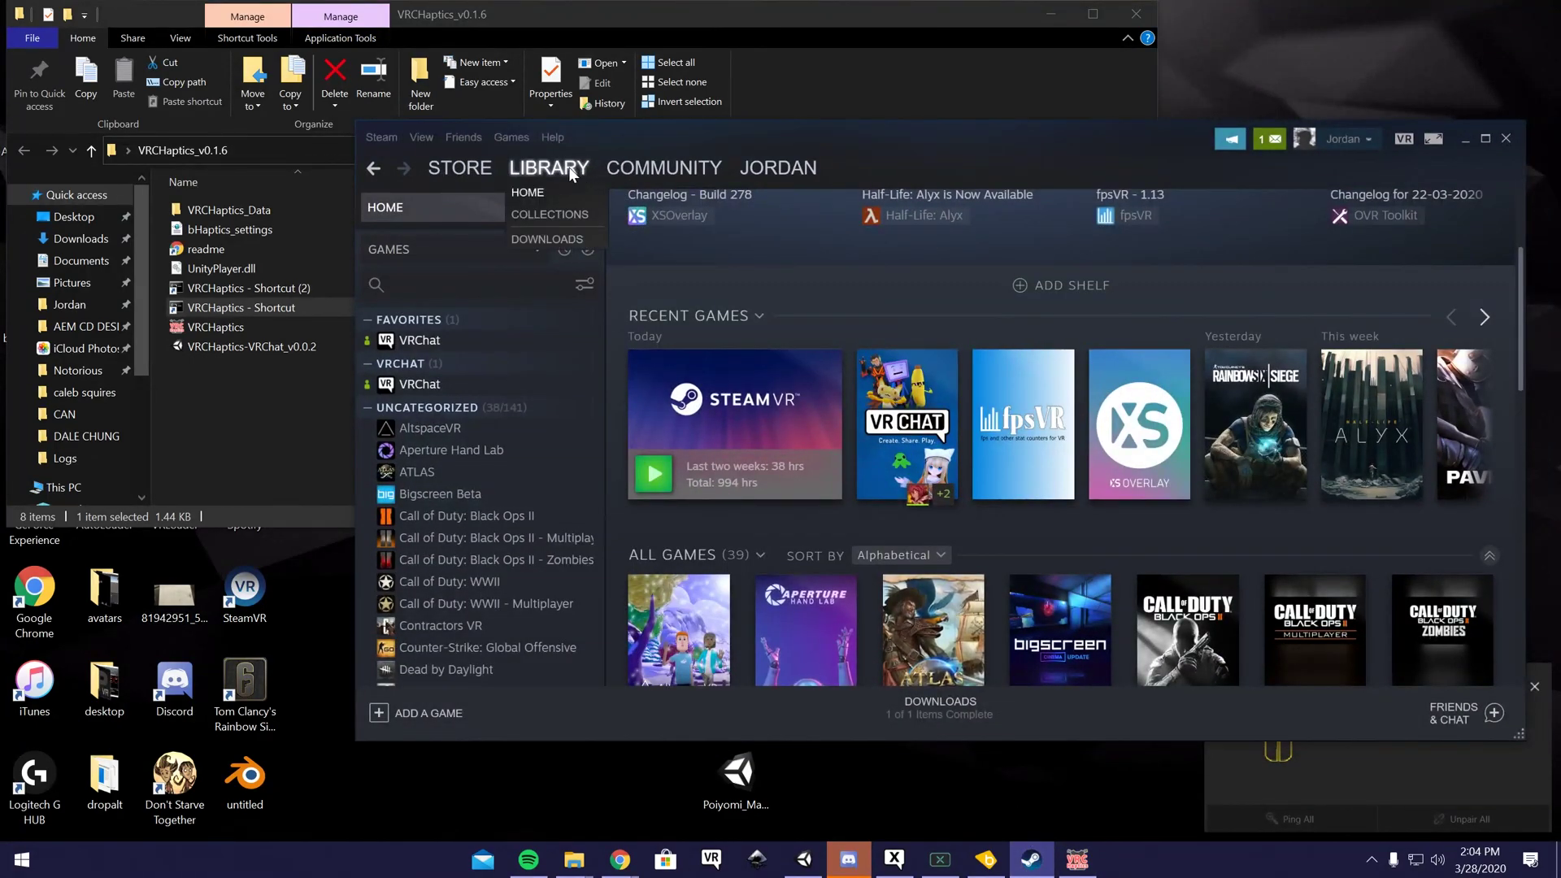
{"action": "double_click", "coordinate": [422, 389]}
{"action": "left_click", "coordinate": [828, 488]}
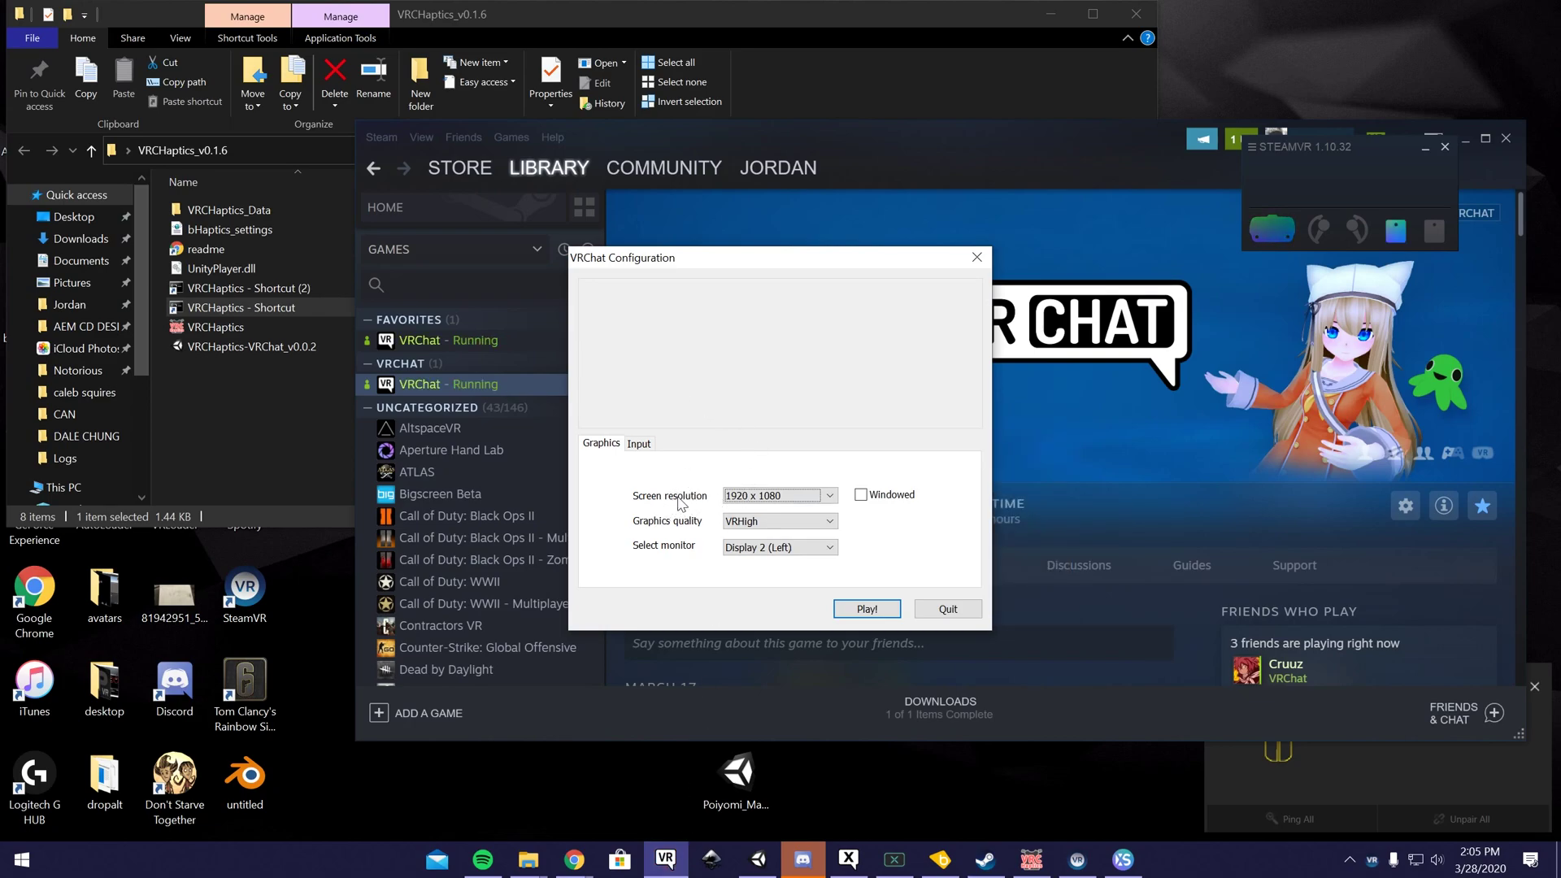
{"action": "left_click", "coordinate": [756, 501]}
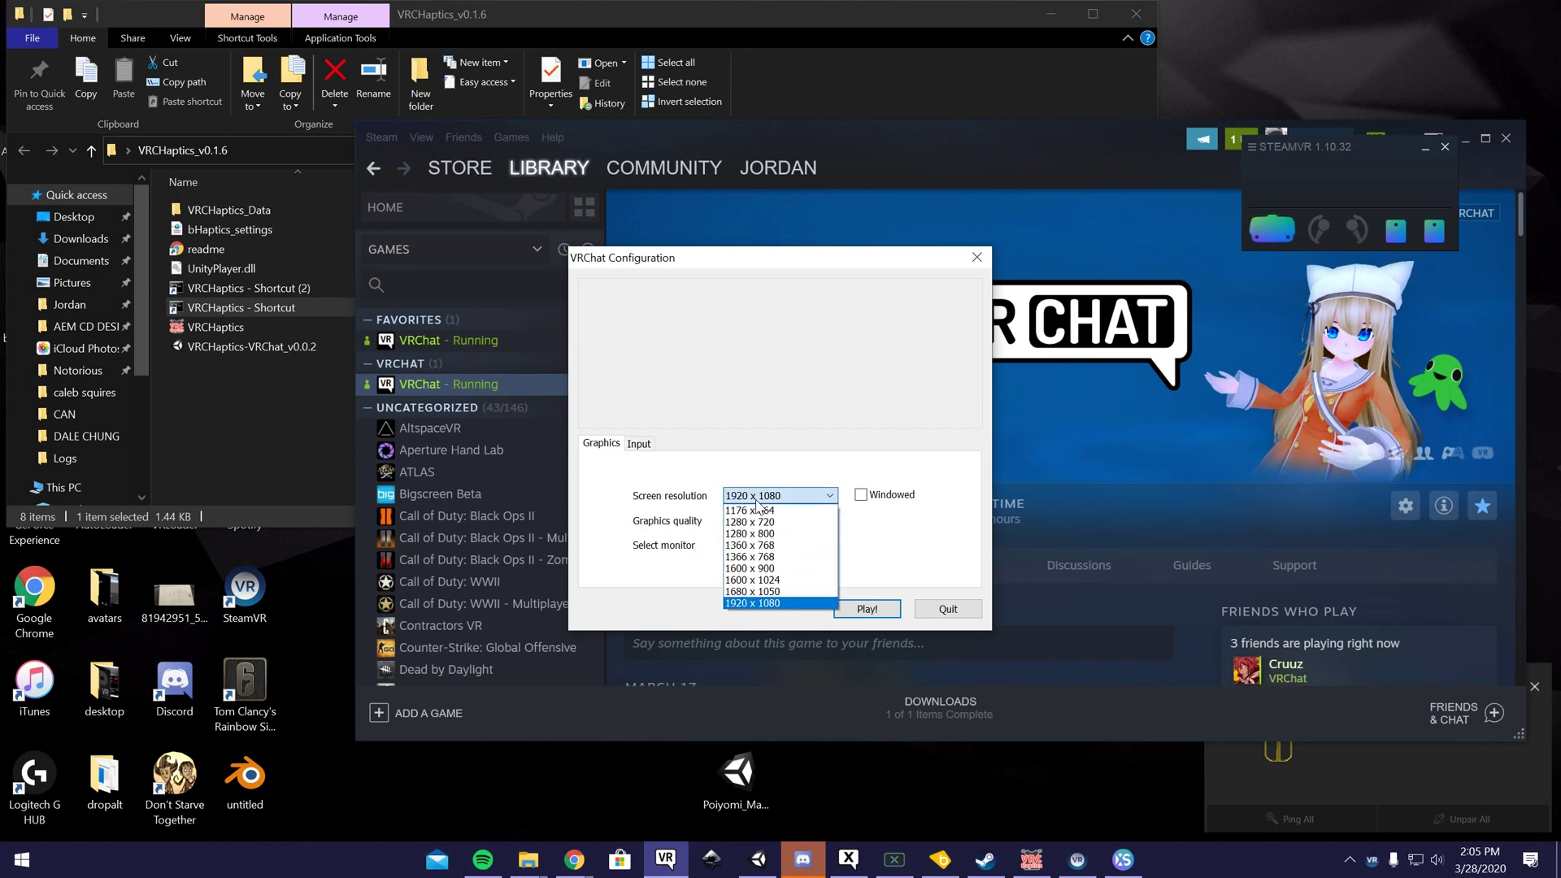
{"action": "left_click", "coordinate": [768, 603]}
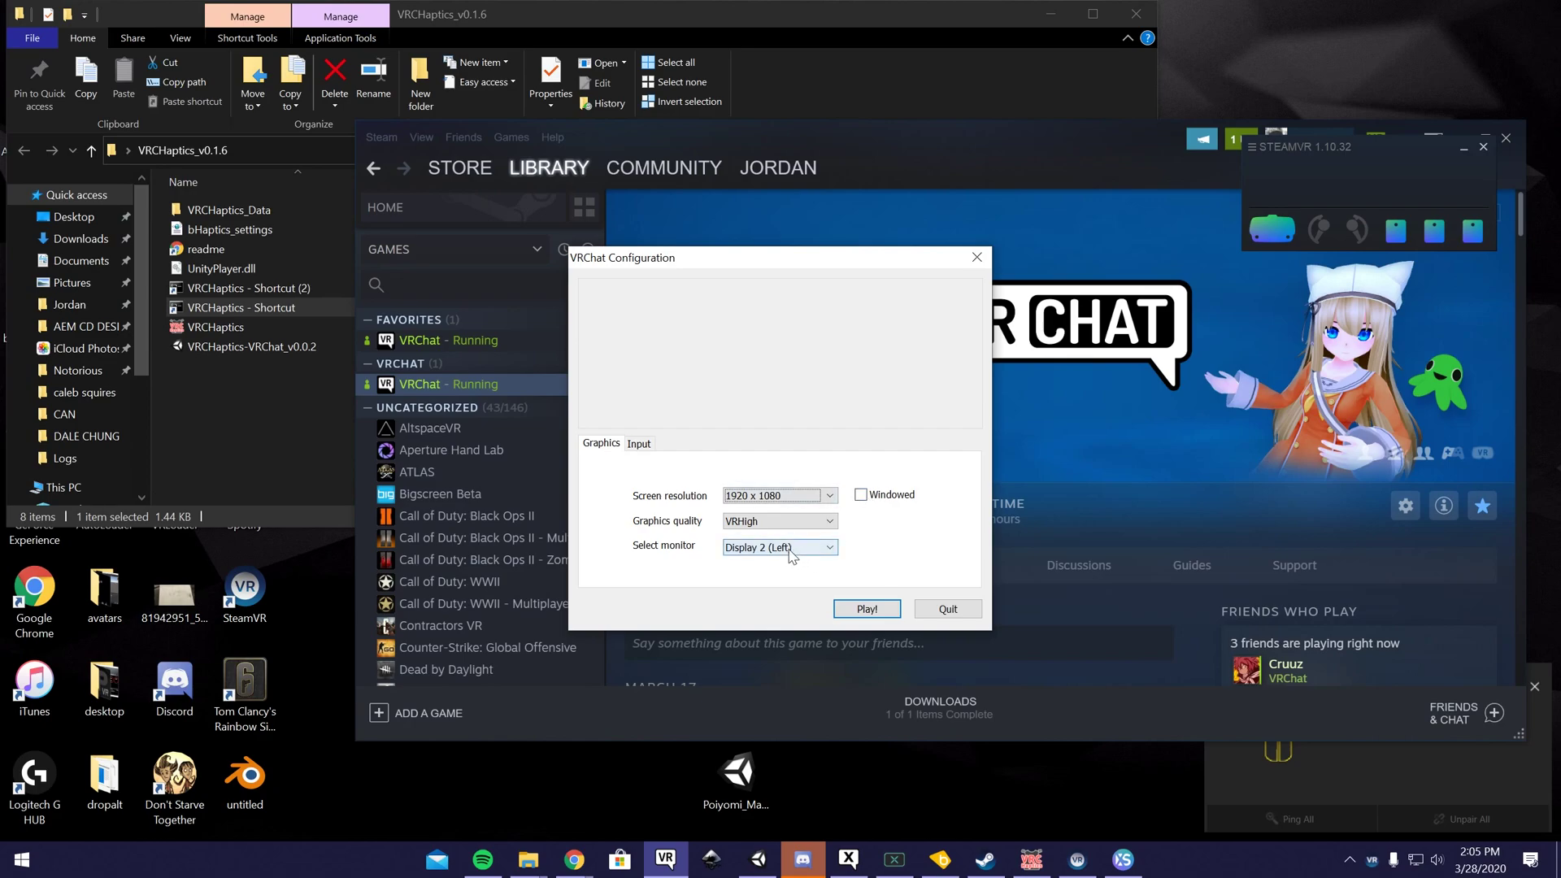
{"action": "left_click", "coordinate": [867, 610]}
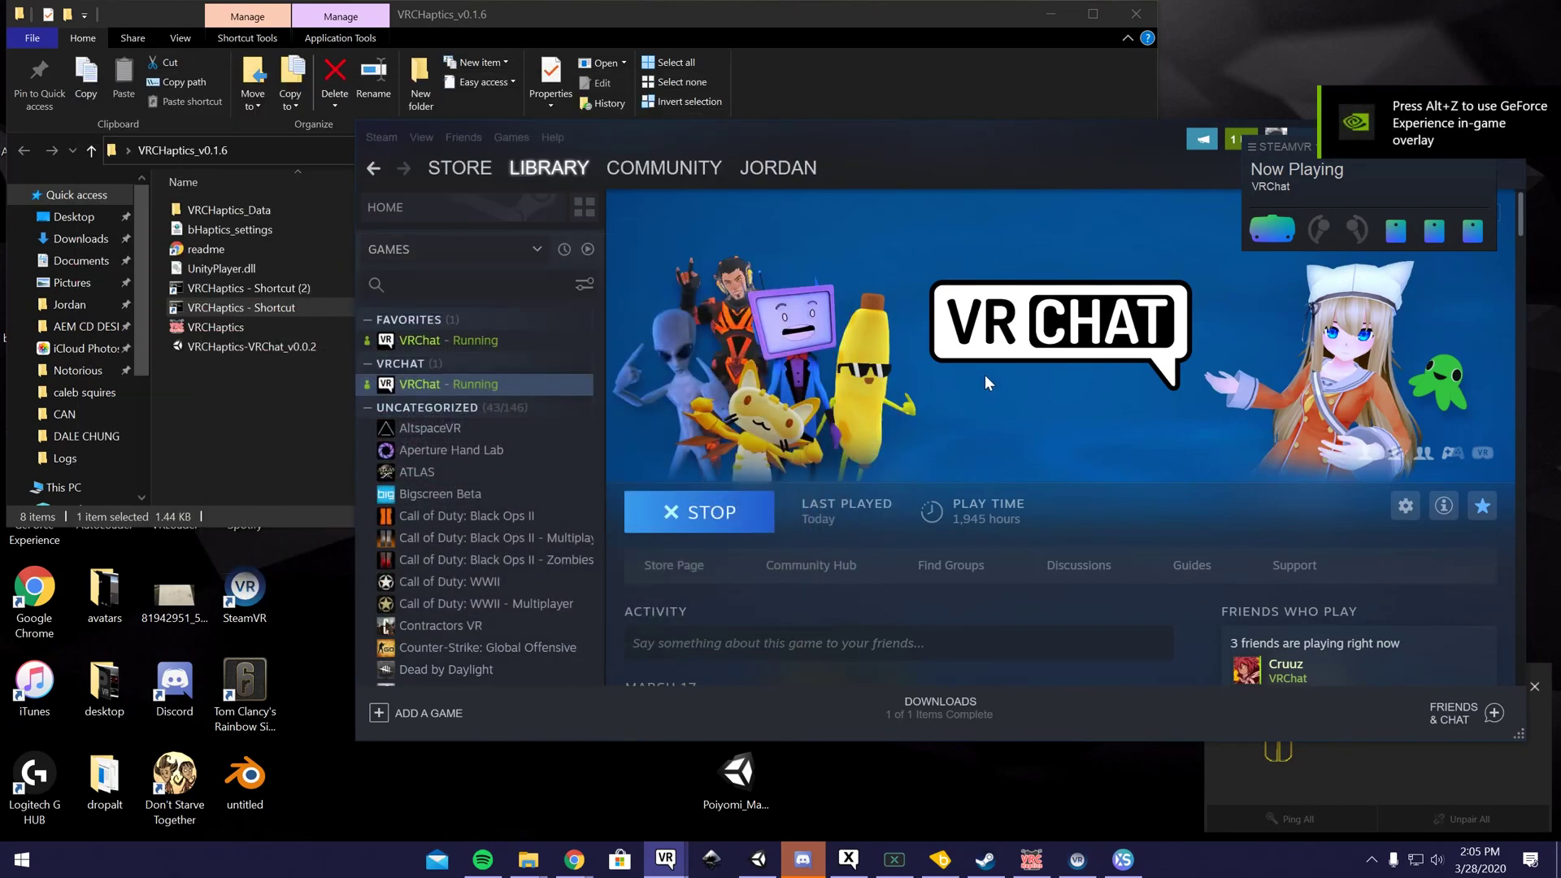
Step: Bring VRCHaptics back up and pick VRChat from its running-applications list
{"action": "left_click", "coordinate": [1087, 871]}
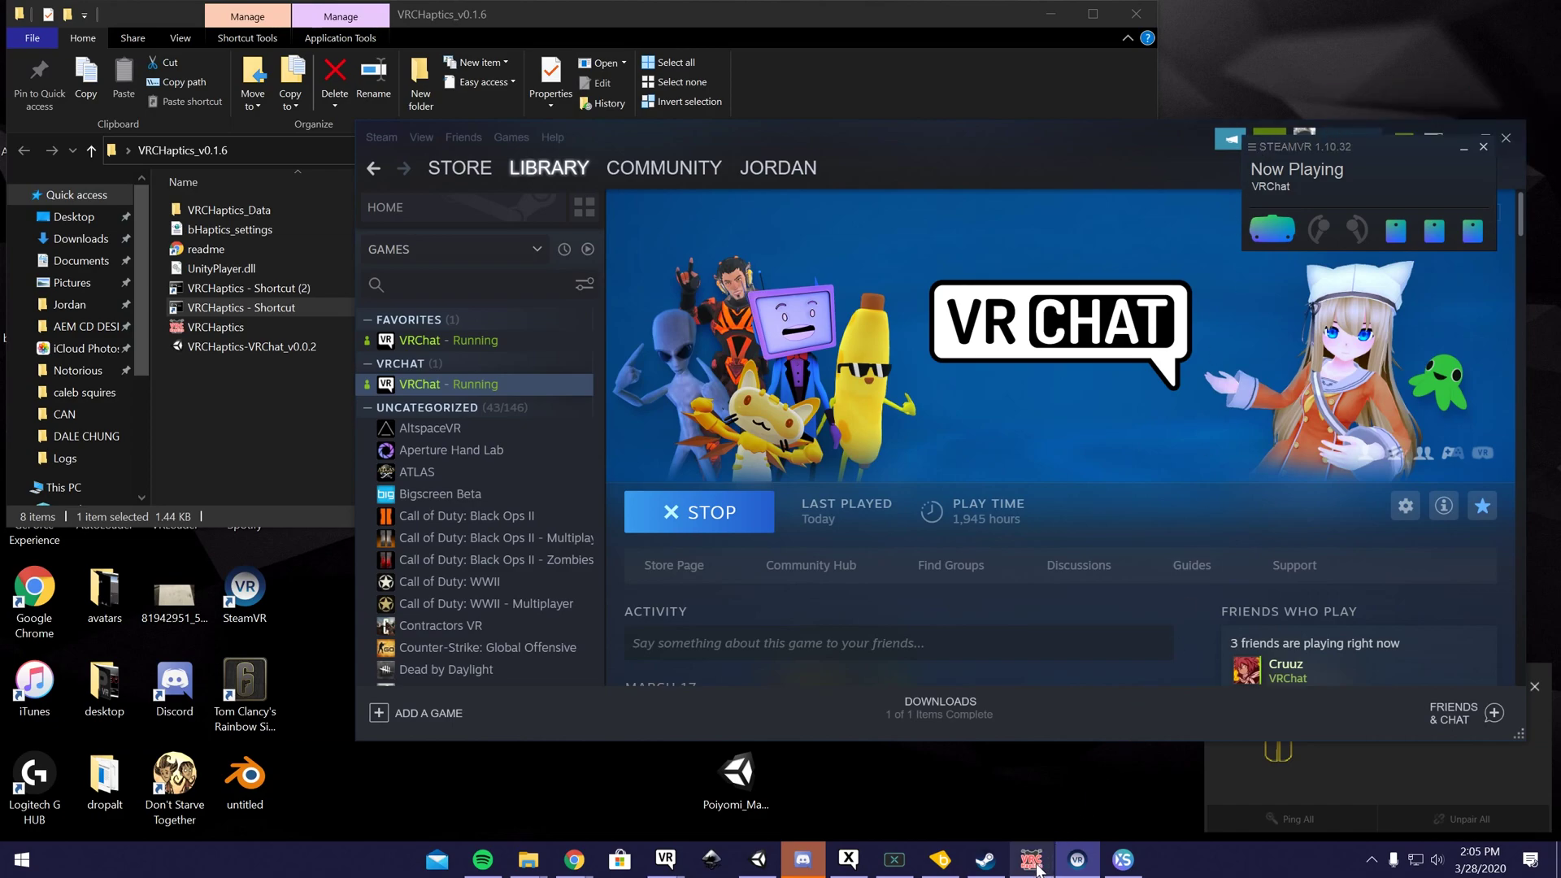
{"action": "mouse_move", "coordinate": [1037, 868]}
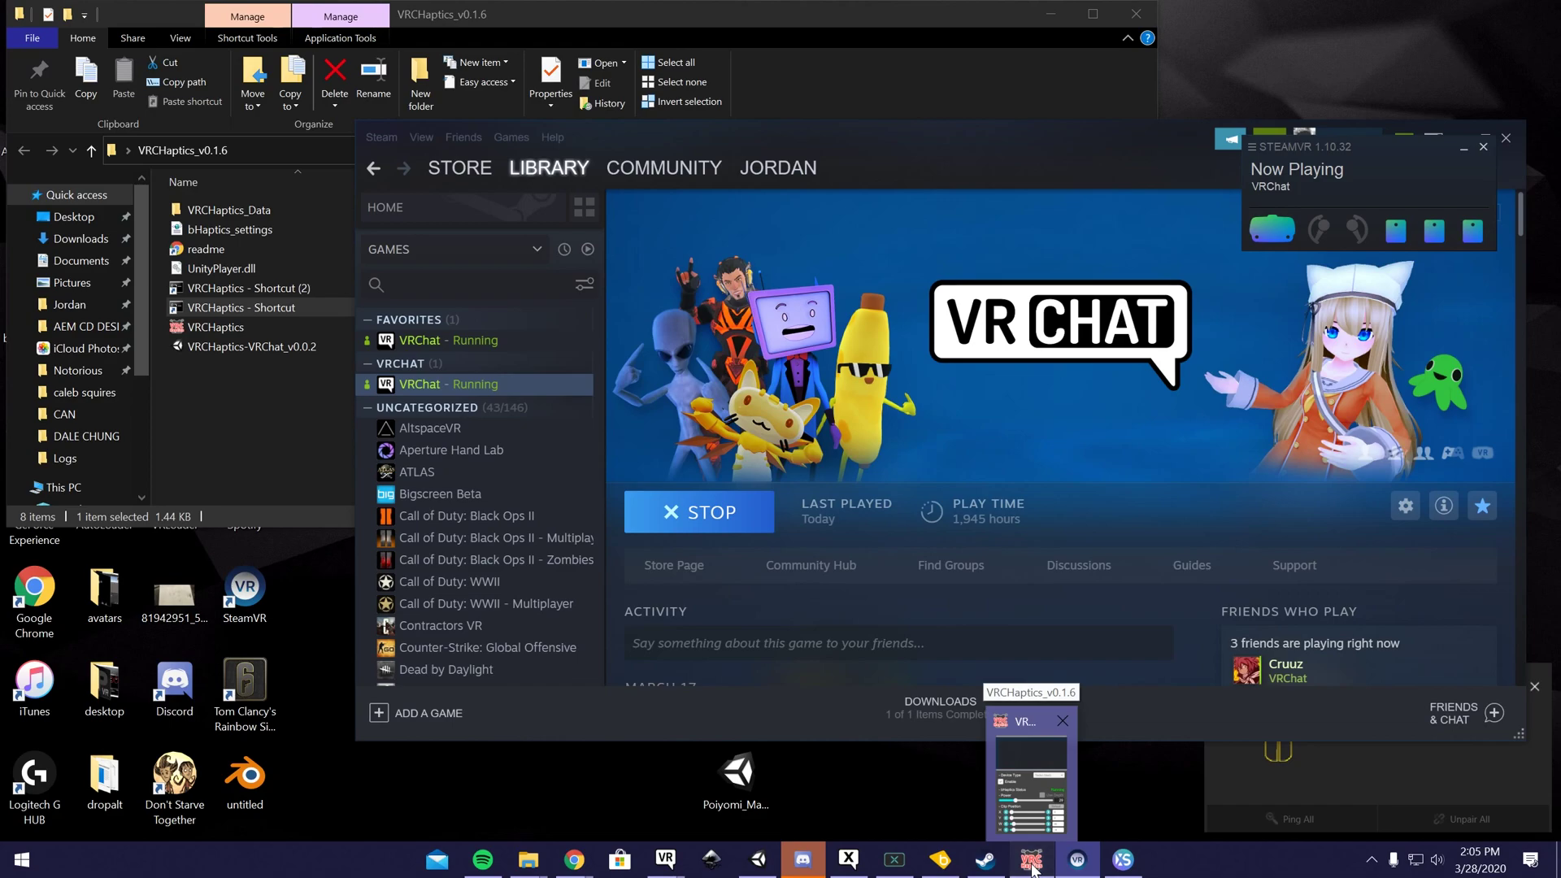
{"action": "left_click", "coordinate": [1033, 867]}
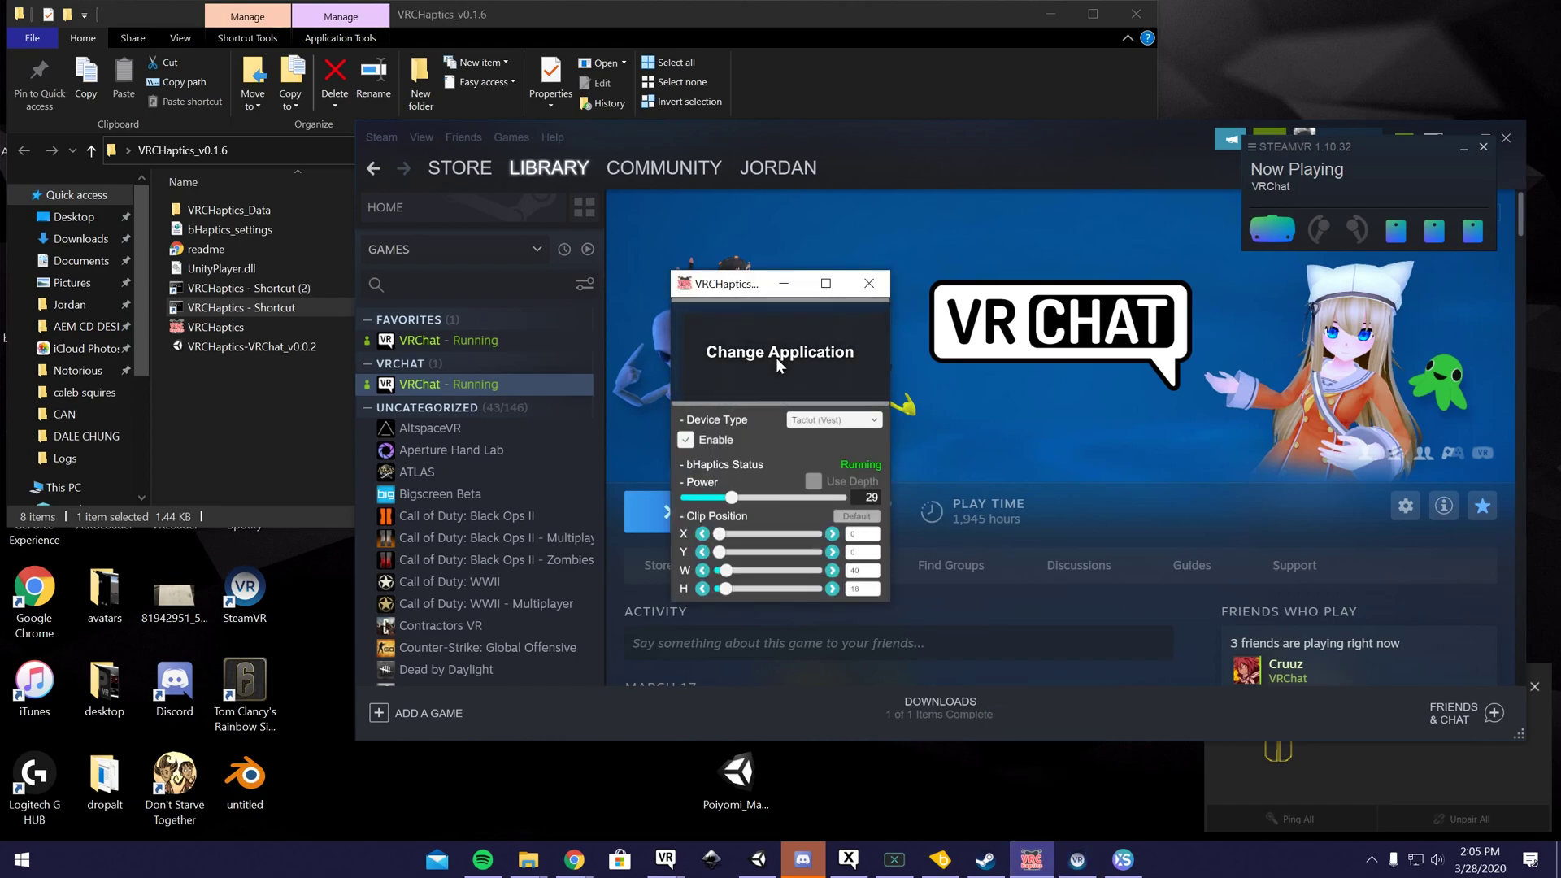
{"action": "left_click", "coordinate": [776, 357]}
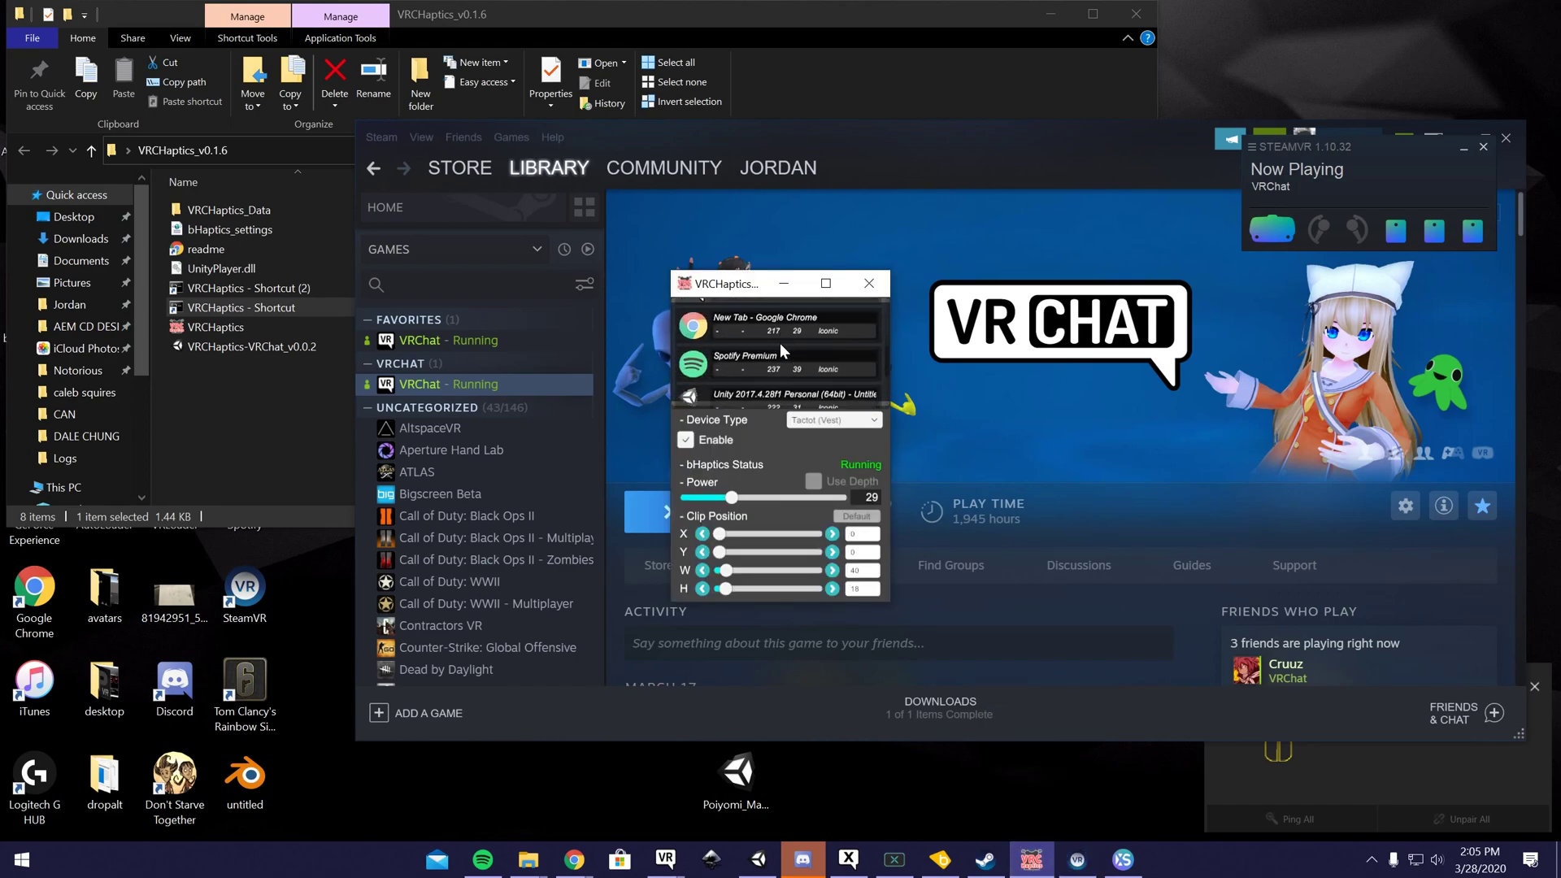
{"action": "scroll", "coordinate": [779, 344], "scroll_direction": "down", "scroll_amount": 5}
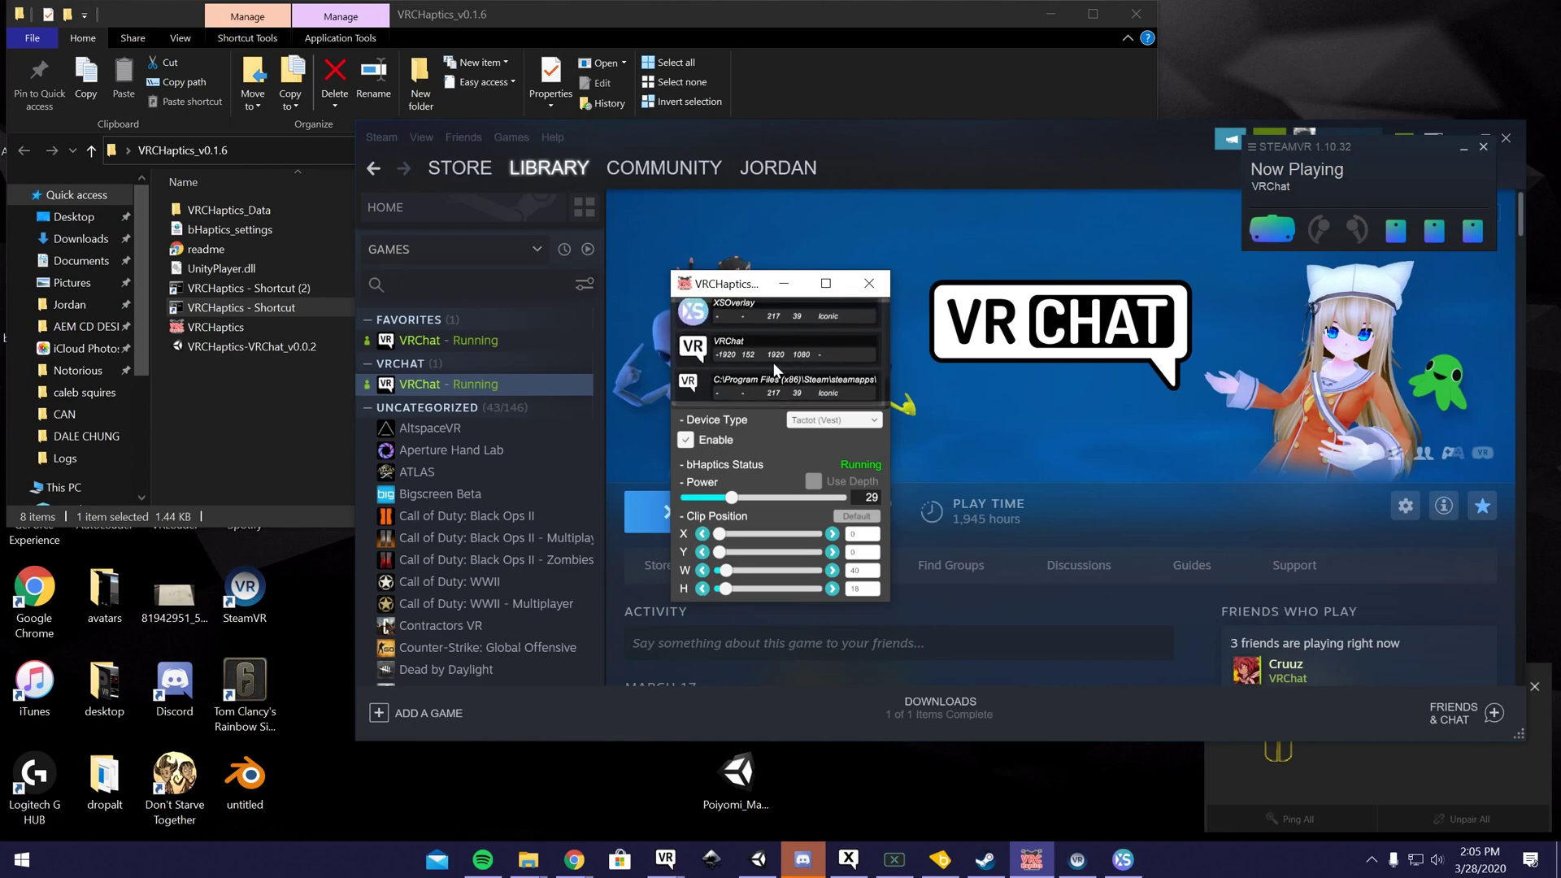
{"action": "left_click", "coordinate": [754, 348]}
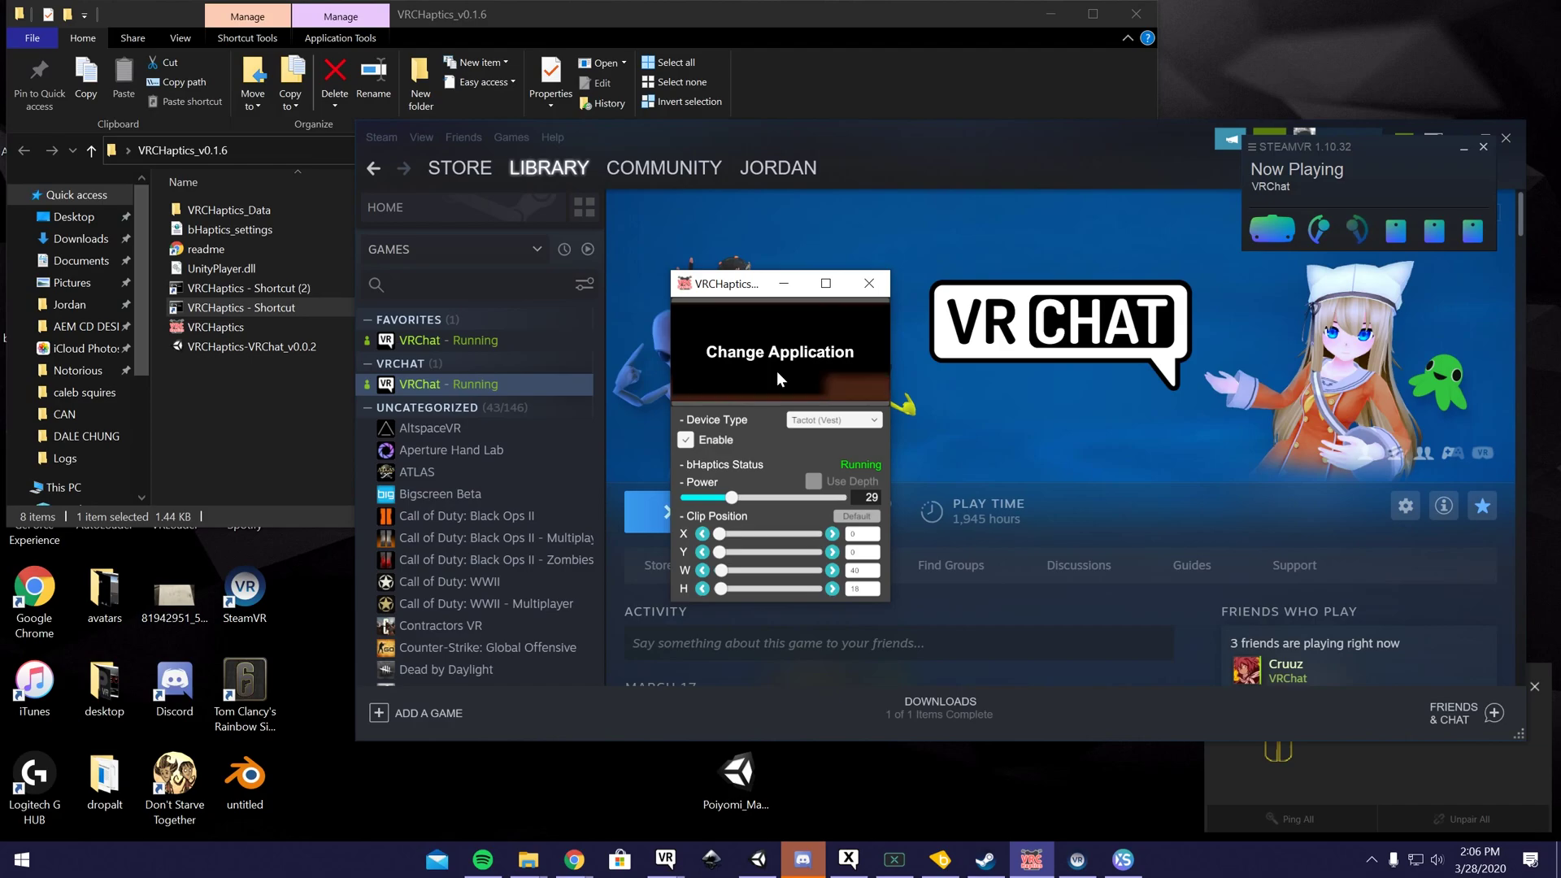
Step: Choose Display VR View from the SteamVR status window menu
{"action": "left_click", "coordinate": [1259, 148]}
{"action": "left_click", "coordinate": [1304, 249]}
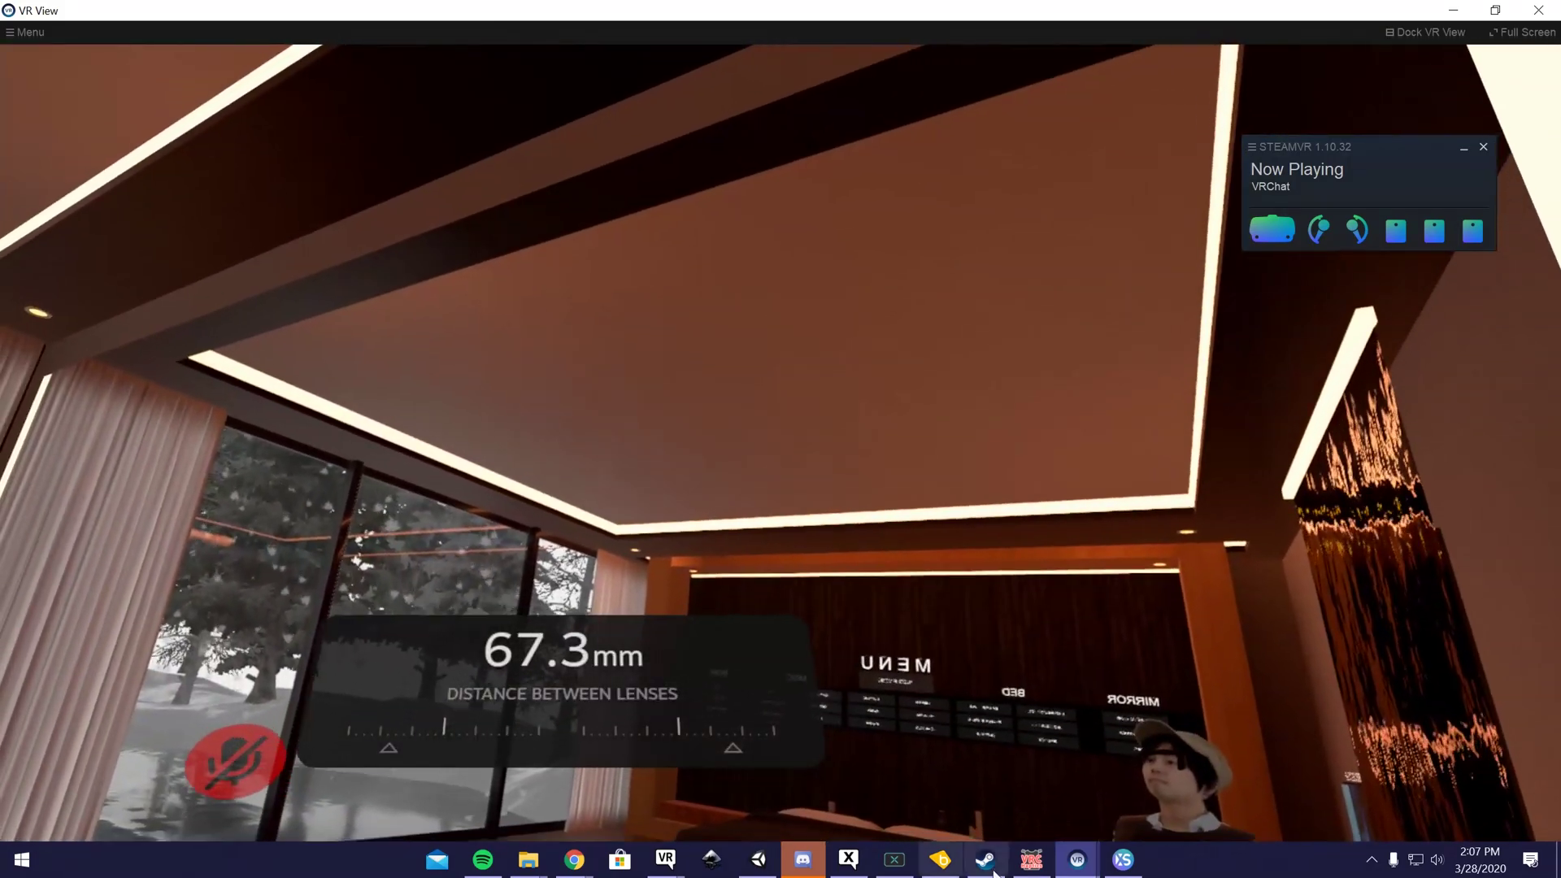
Step: Reset the VRCHaptics clip position to Default, then fine-tune it to width 39 and height 17
{"action": "left_click", "coordinate": [1031, 859]}
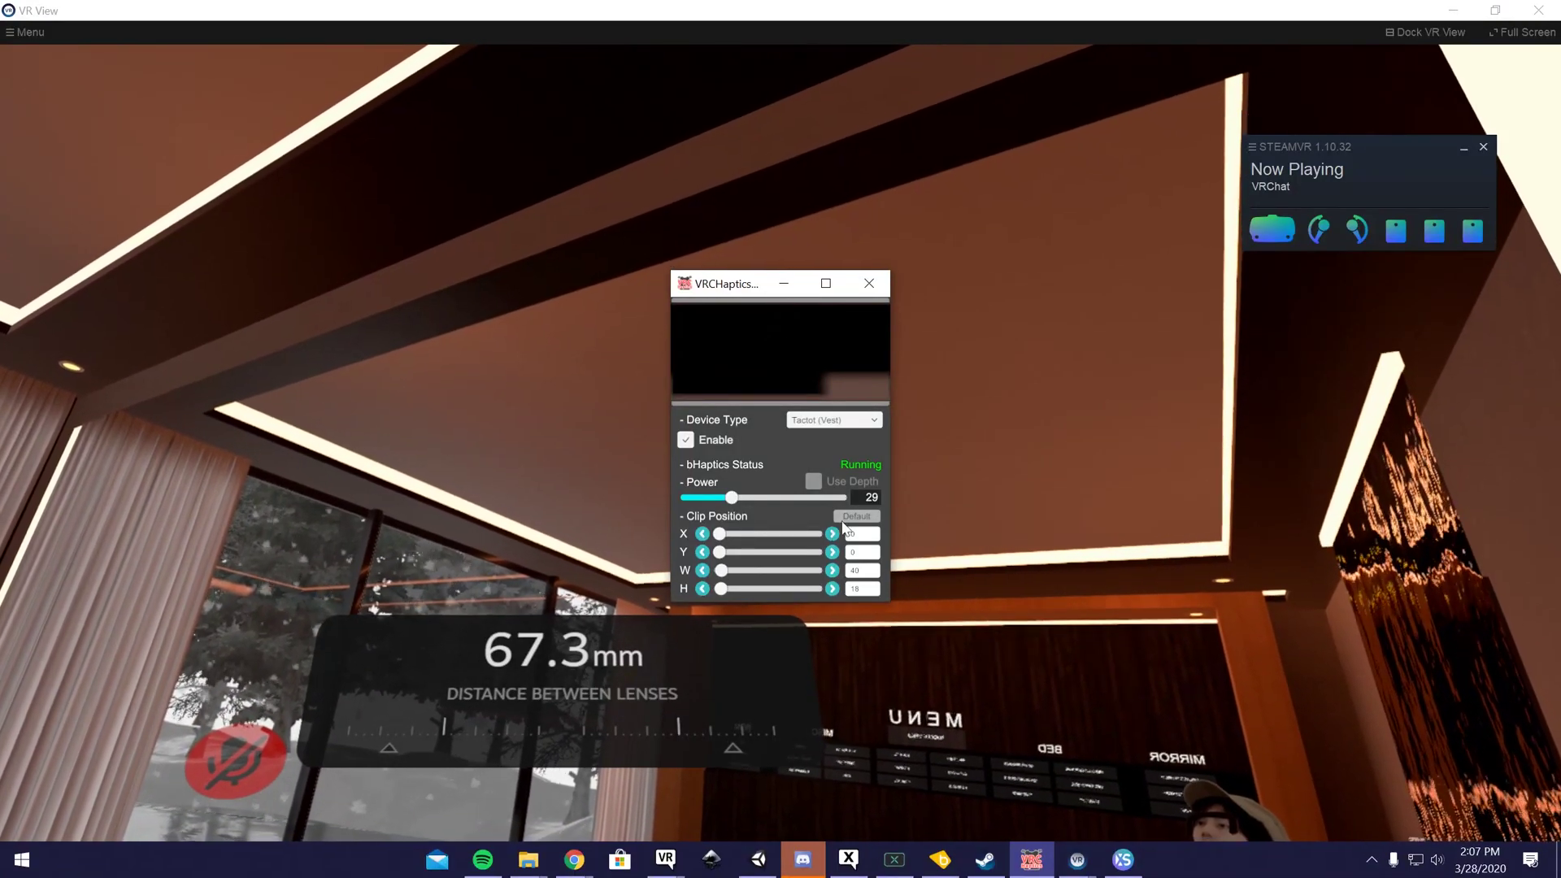
{"action": "left_click", "coordinate": [853, 518]}
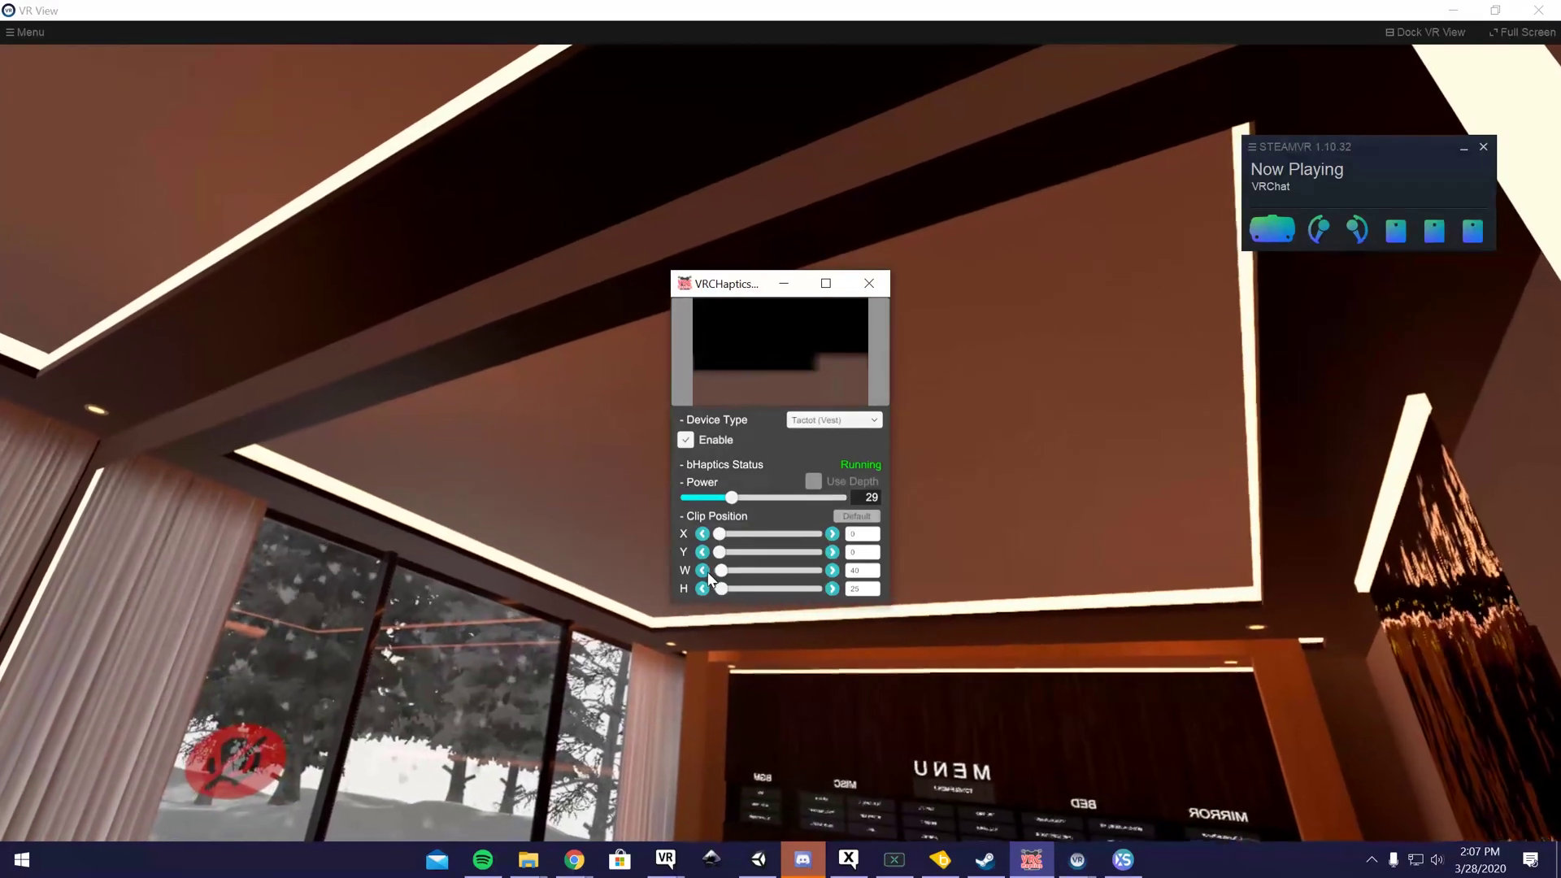
{"action": "left_click", "coordinate": [832, 570]}
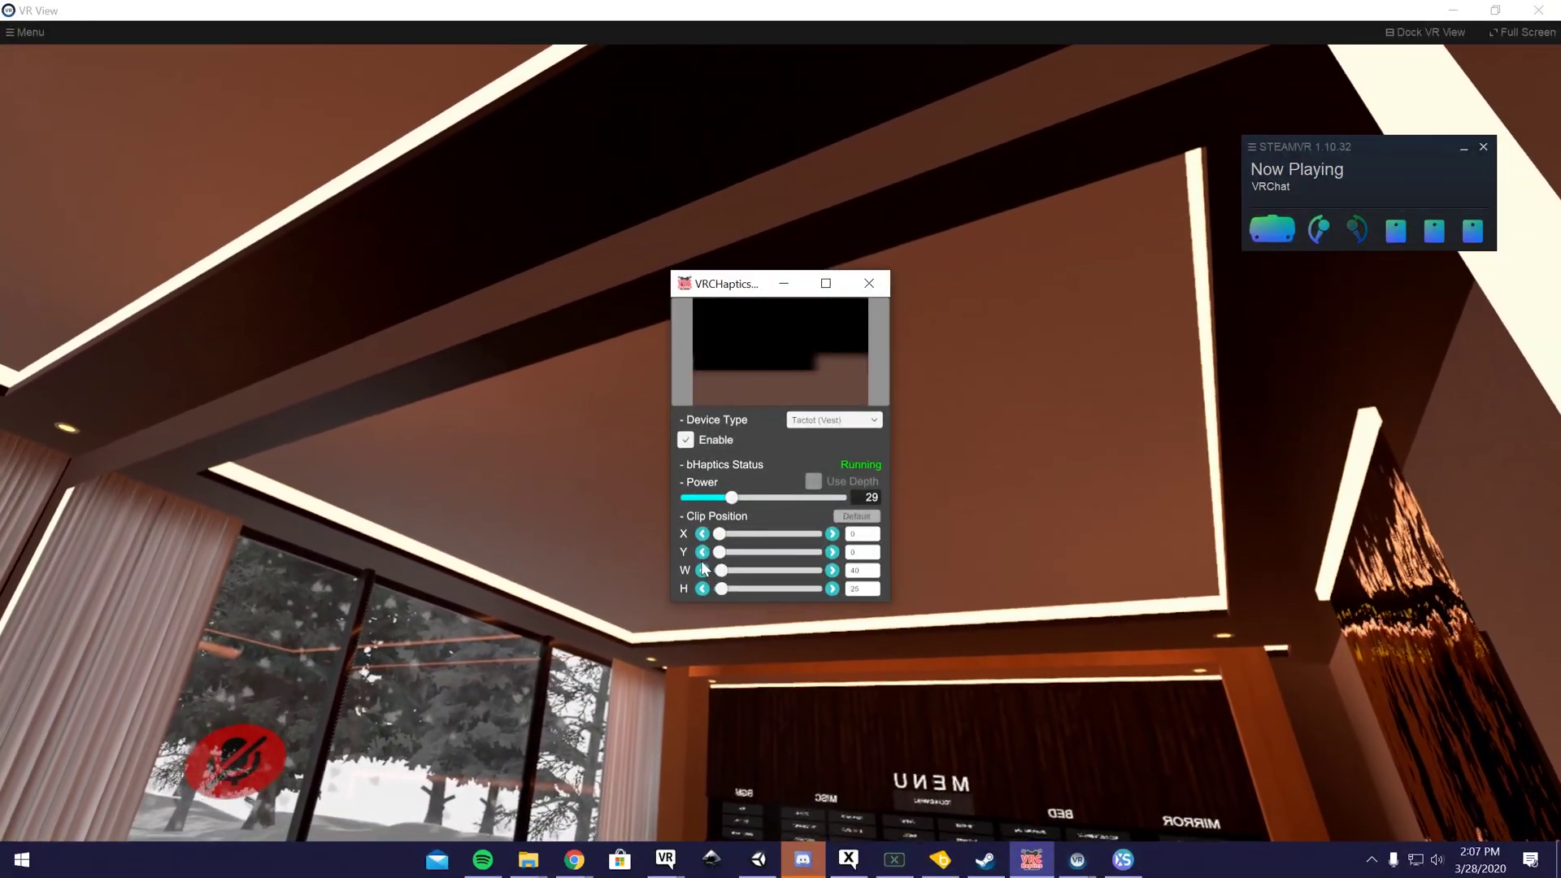
{"action": "left_click", "coordinate": [703, 570]}
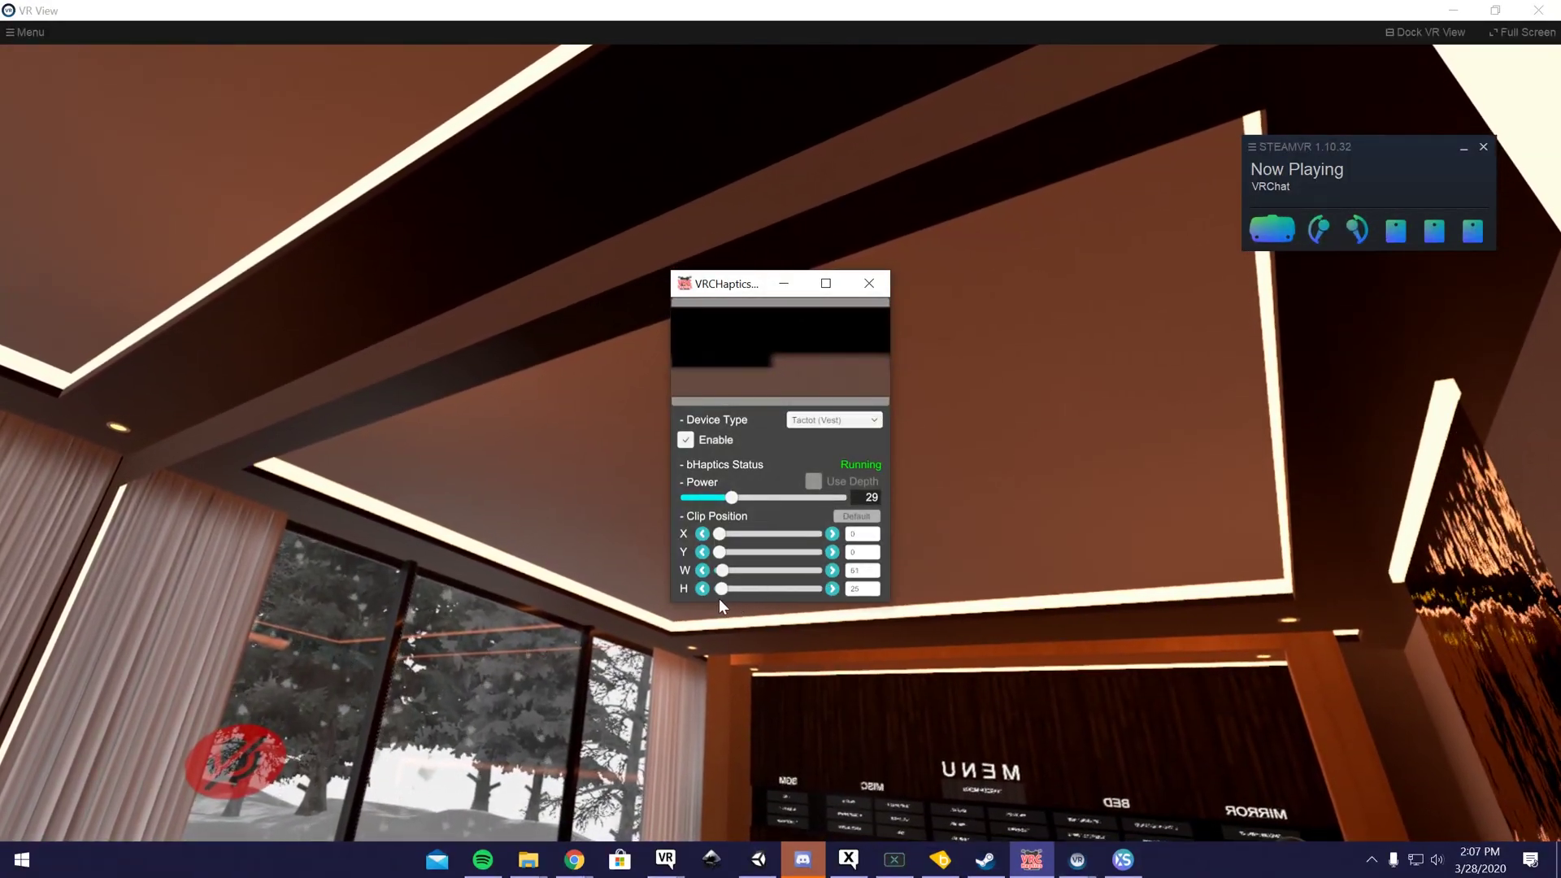
{"action": "left_click", "coordinate": [703, 588]}
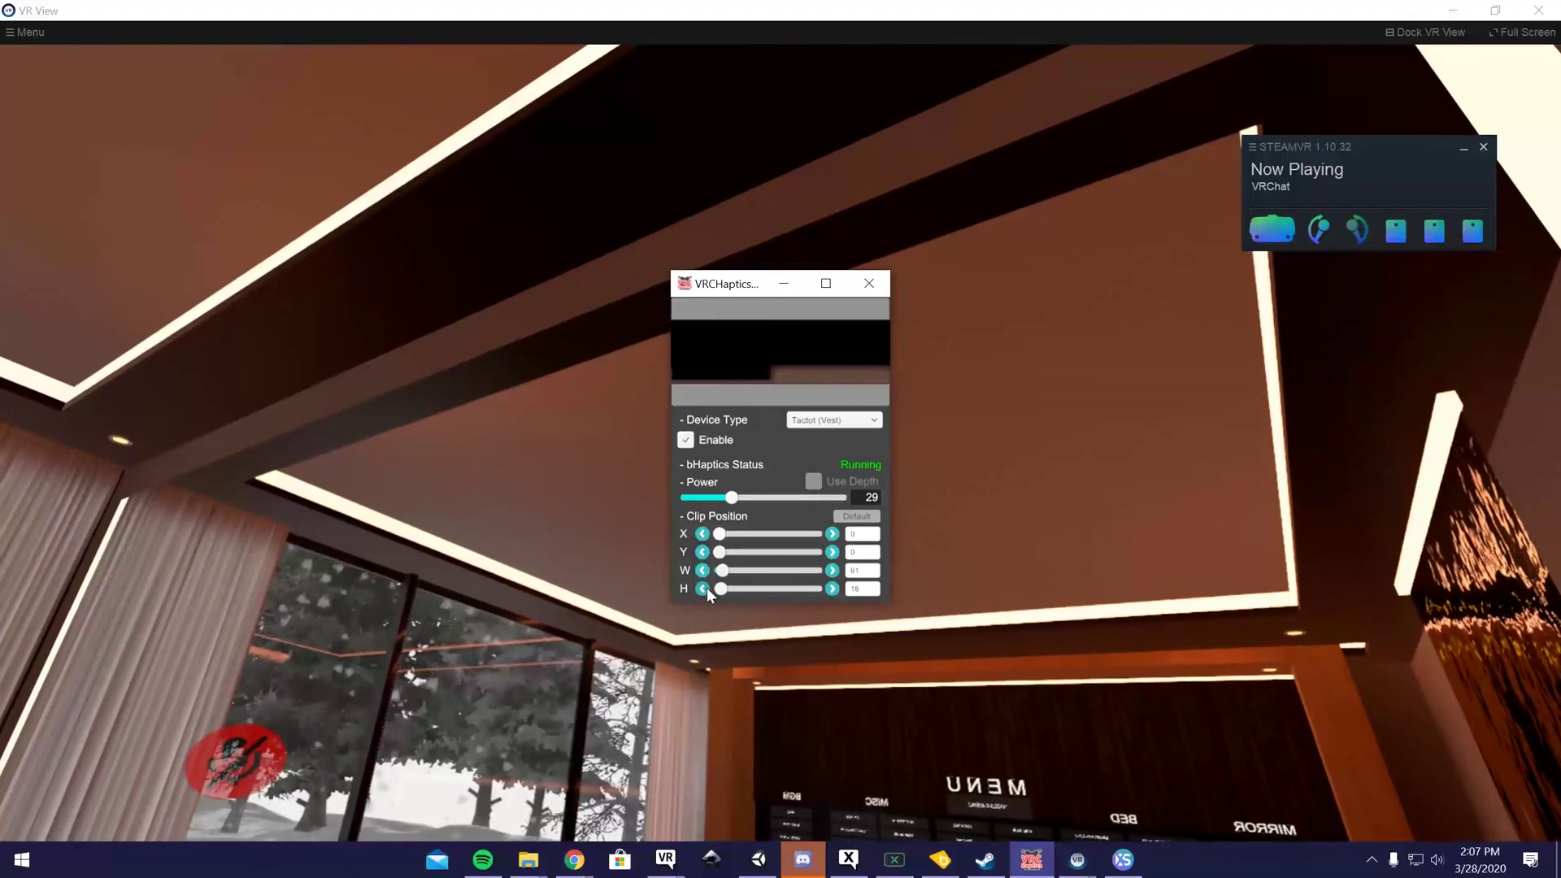
{"action": "left_click", "coordinate": [704, 588]}
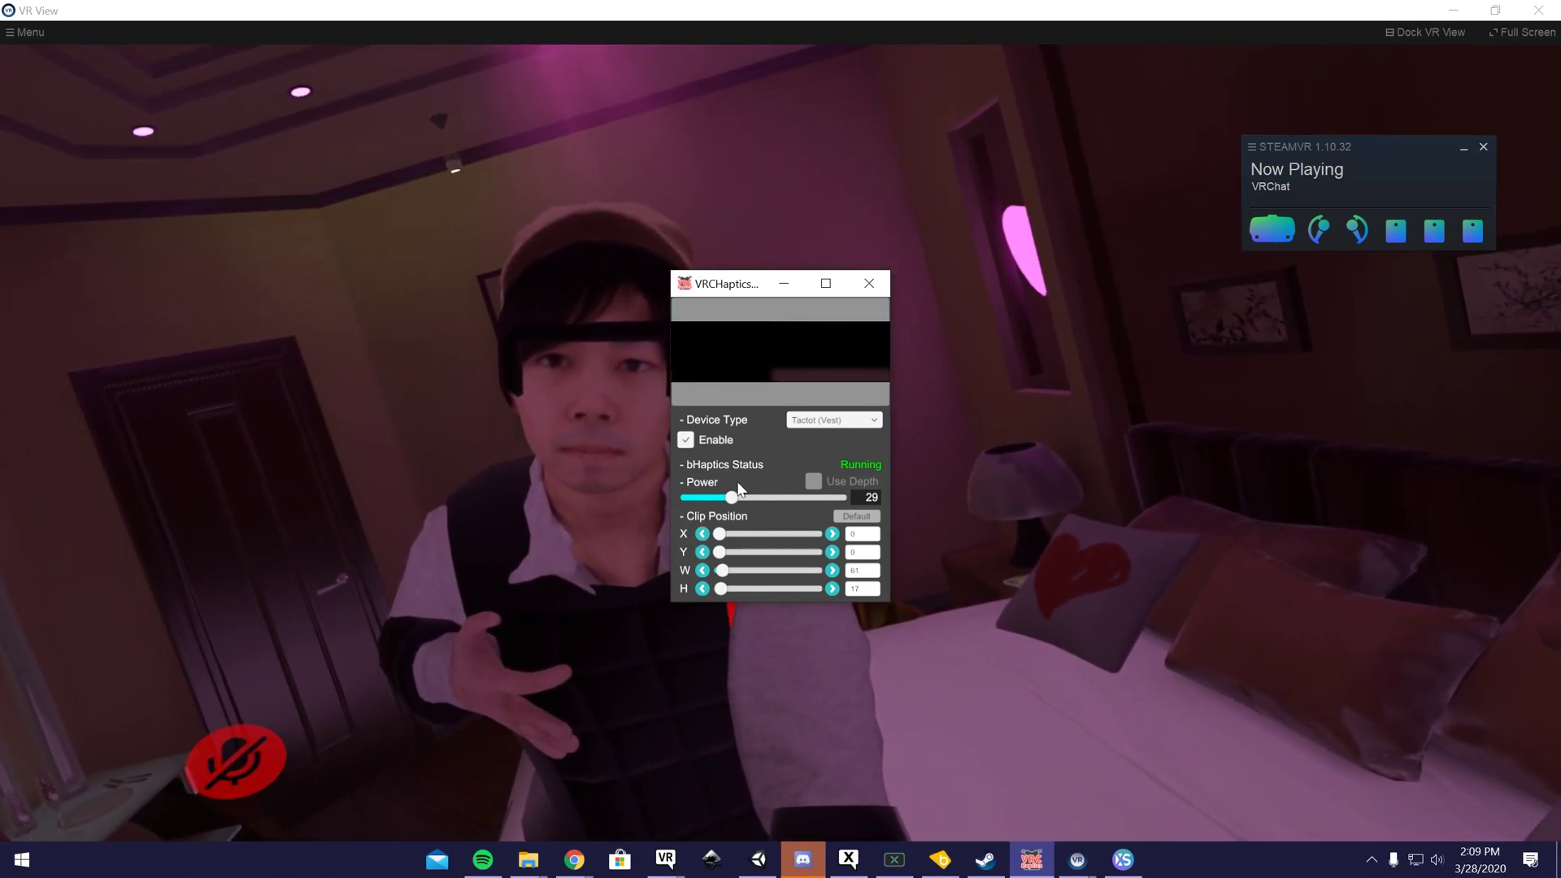
Step: Test the vest Power at full strength 100, then bring it back down to 32
{"action": "left_click_drag", "start_coordinate": [735, 499], "coordinate": [900, 470]}
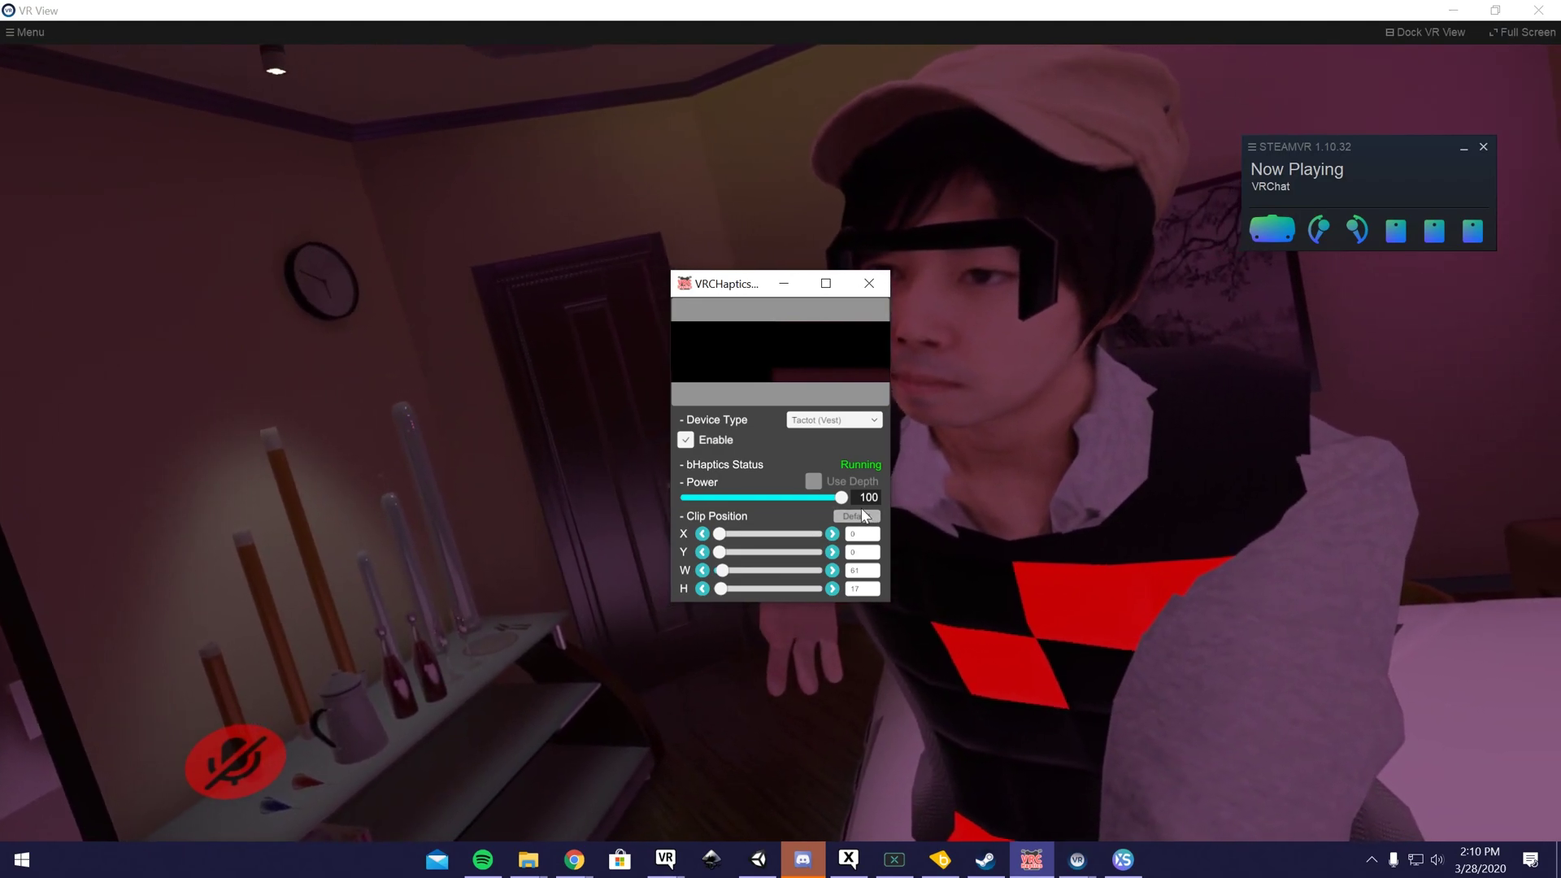
{"action": "left_click_drag", "start_coordinate": [842, 497], "coordinate": [737, 496]}
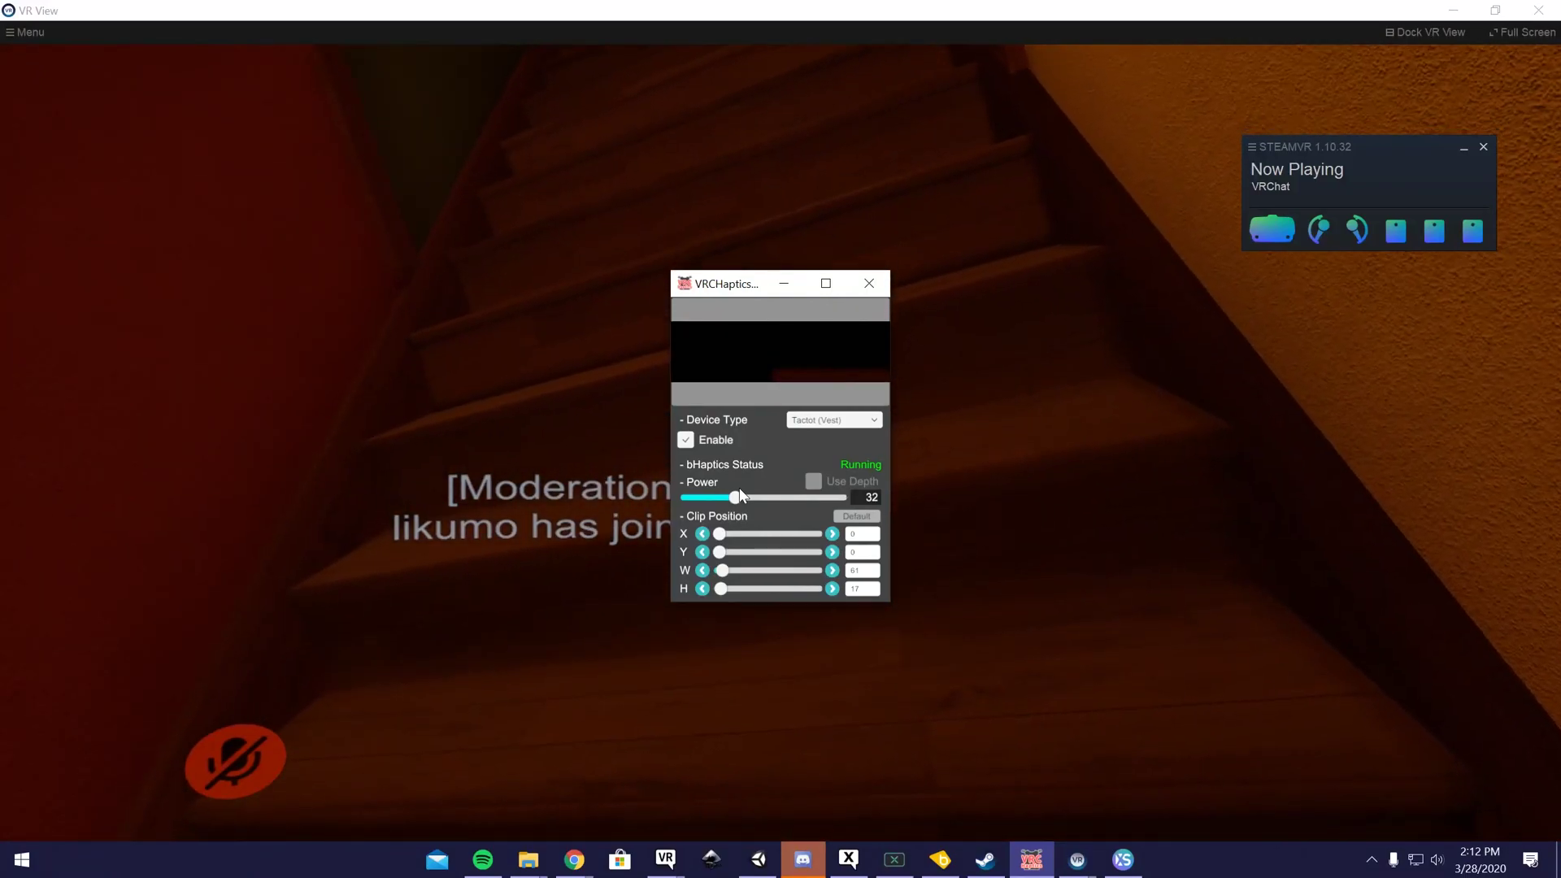
Step: Drag the VRCHaptics Power slider from 32 up to 62
{"action": "mouse_move", "coordinate": [807, 382]}
{"action": "left_click_drag", "start_coordinate": [735, 498], "coordinate": [783, 498]}
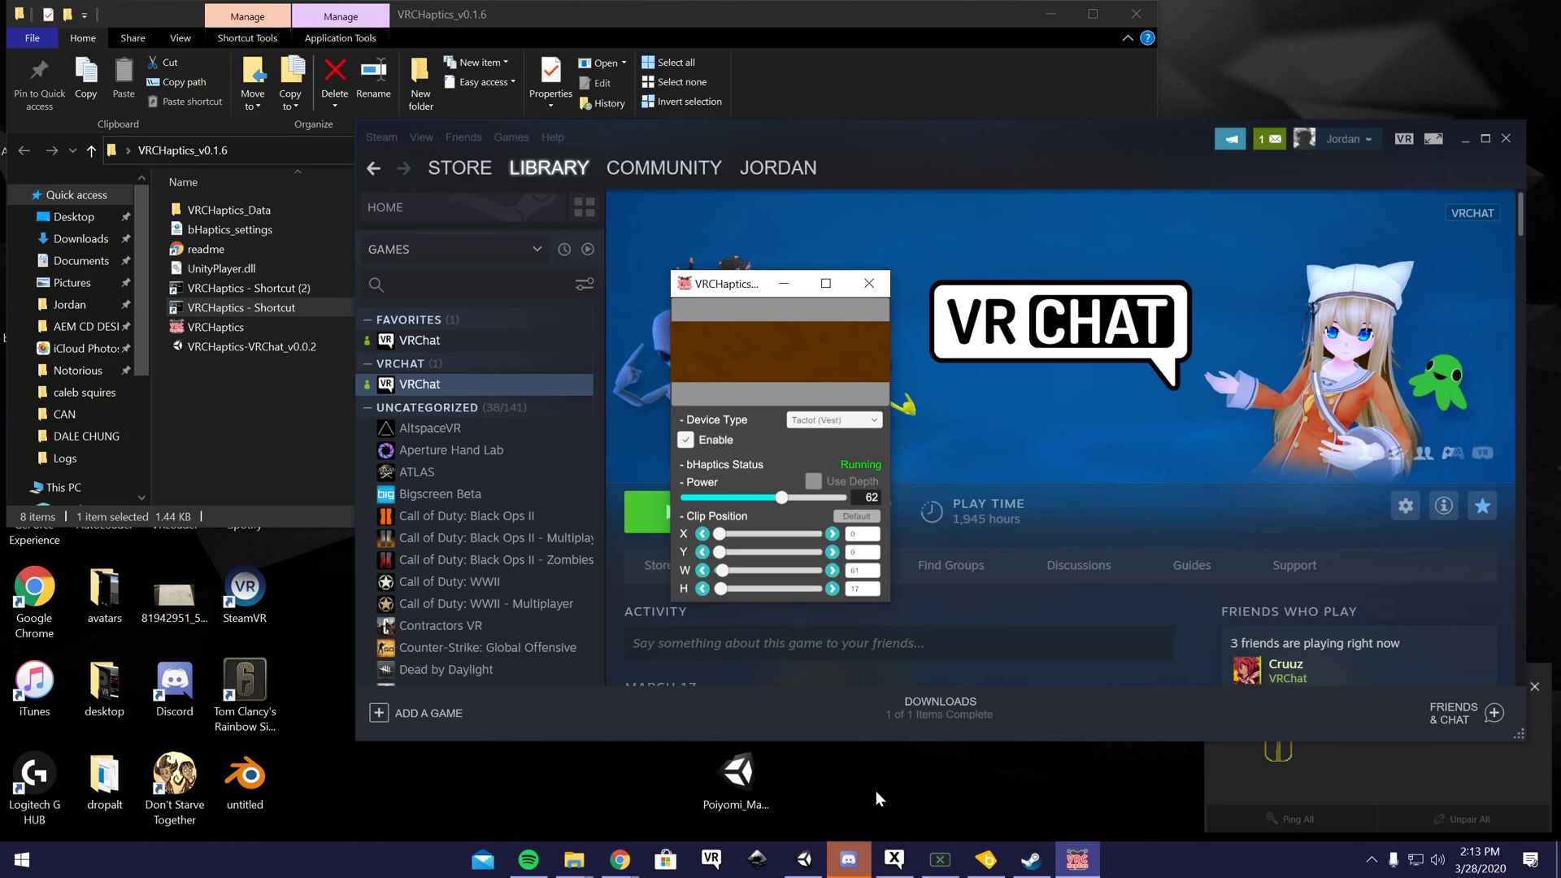
Step: Import all of VRCHaptics-VRChat_v0.0.2.unitypackage from Explorer into the Unity project's Assets
{"action": "left_click", "coordinate": [803, 859]}
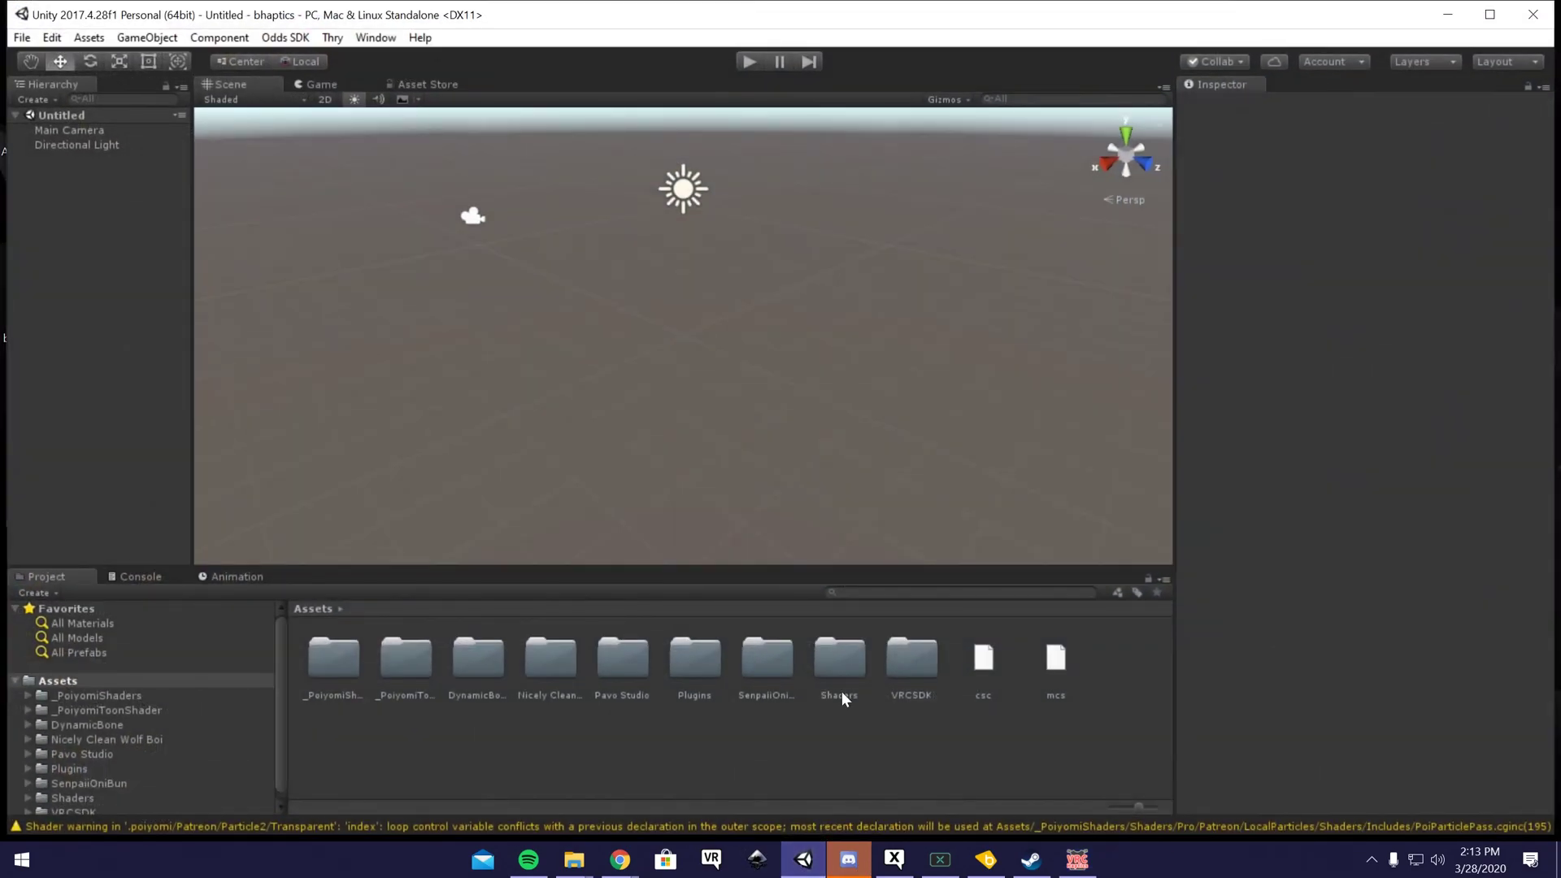
{"action": "mouse_move", "coordinate": [574, 859]}
{"action": "left_click", "coordinate": [662, 814]}
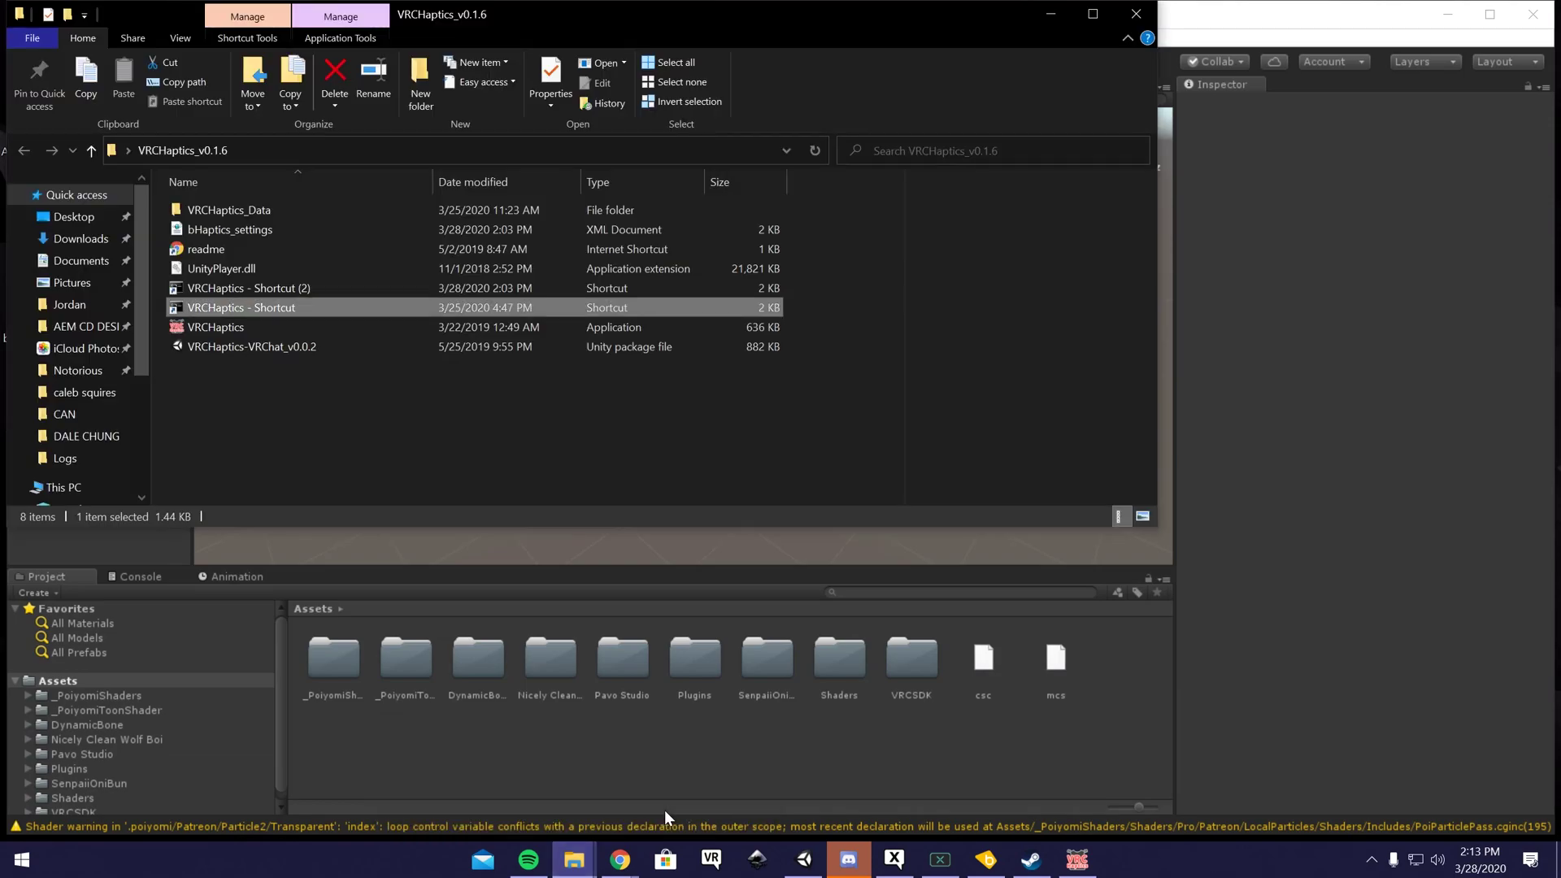
{"action": "left_click", "coordinate": [217, 344]}
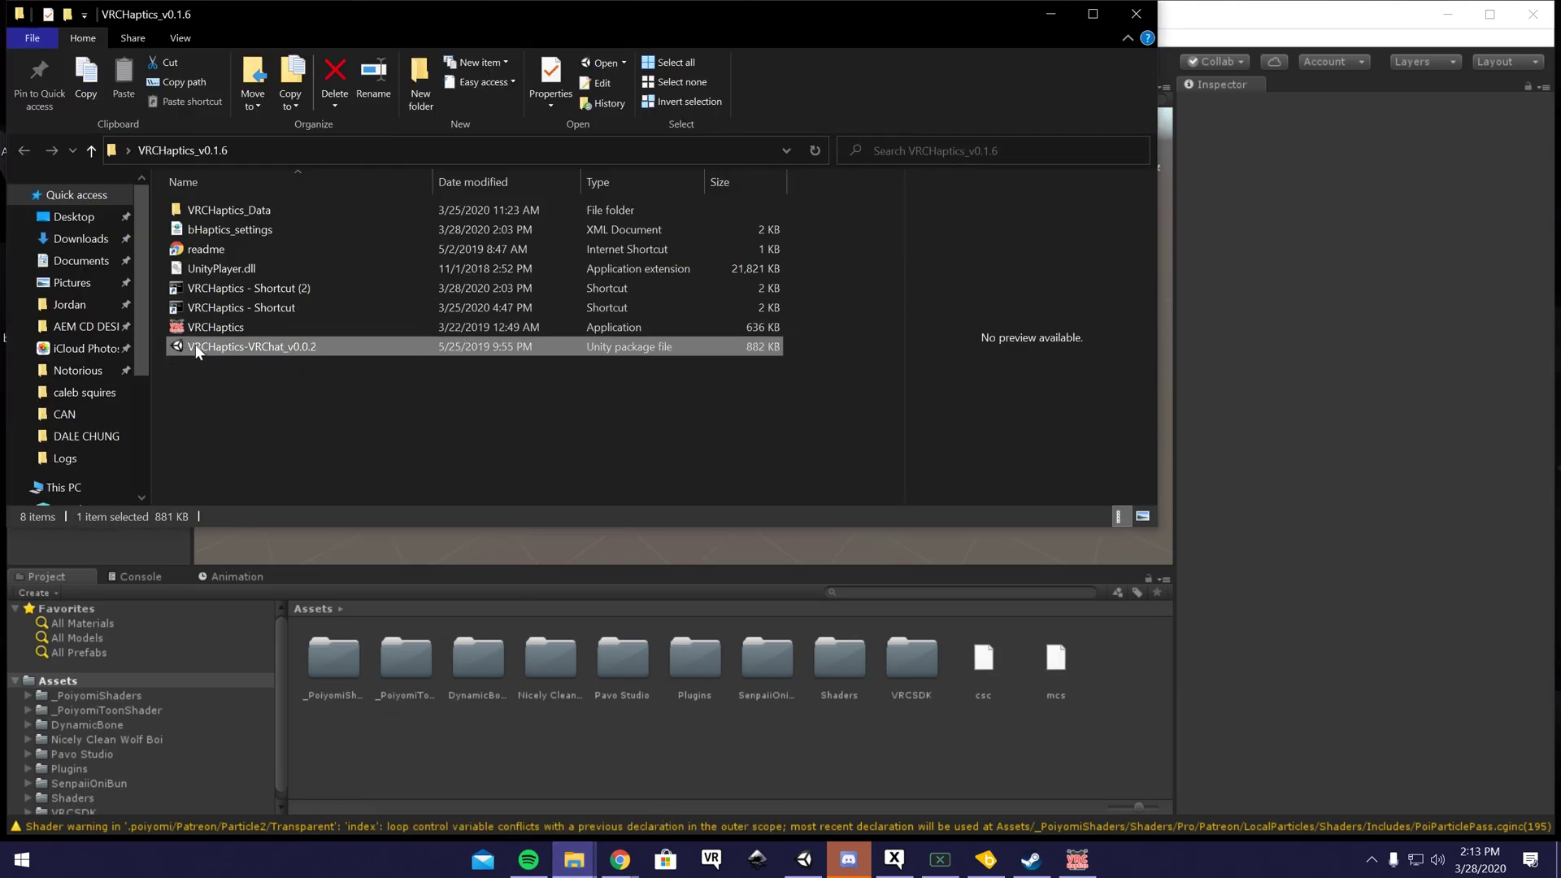
{"action": "left_click_drag", "start_coordinate": [236, 348], "coordinate": [518, 611]}
{"action": "left_click_drag", "start_coordinate": [552, 745], "coordinate": [552, 746]}
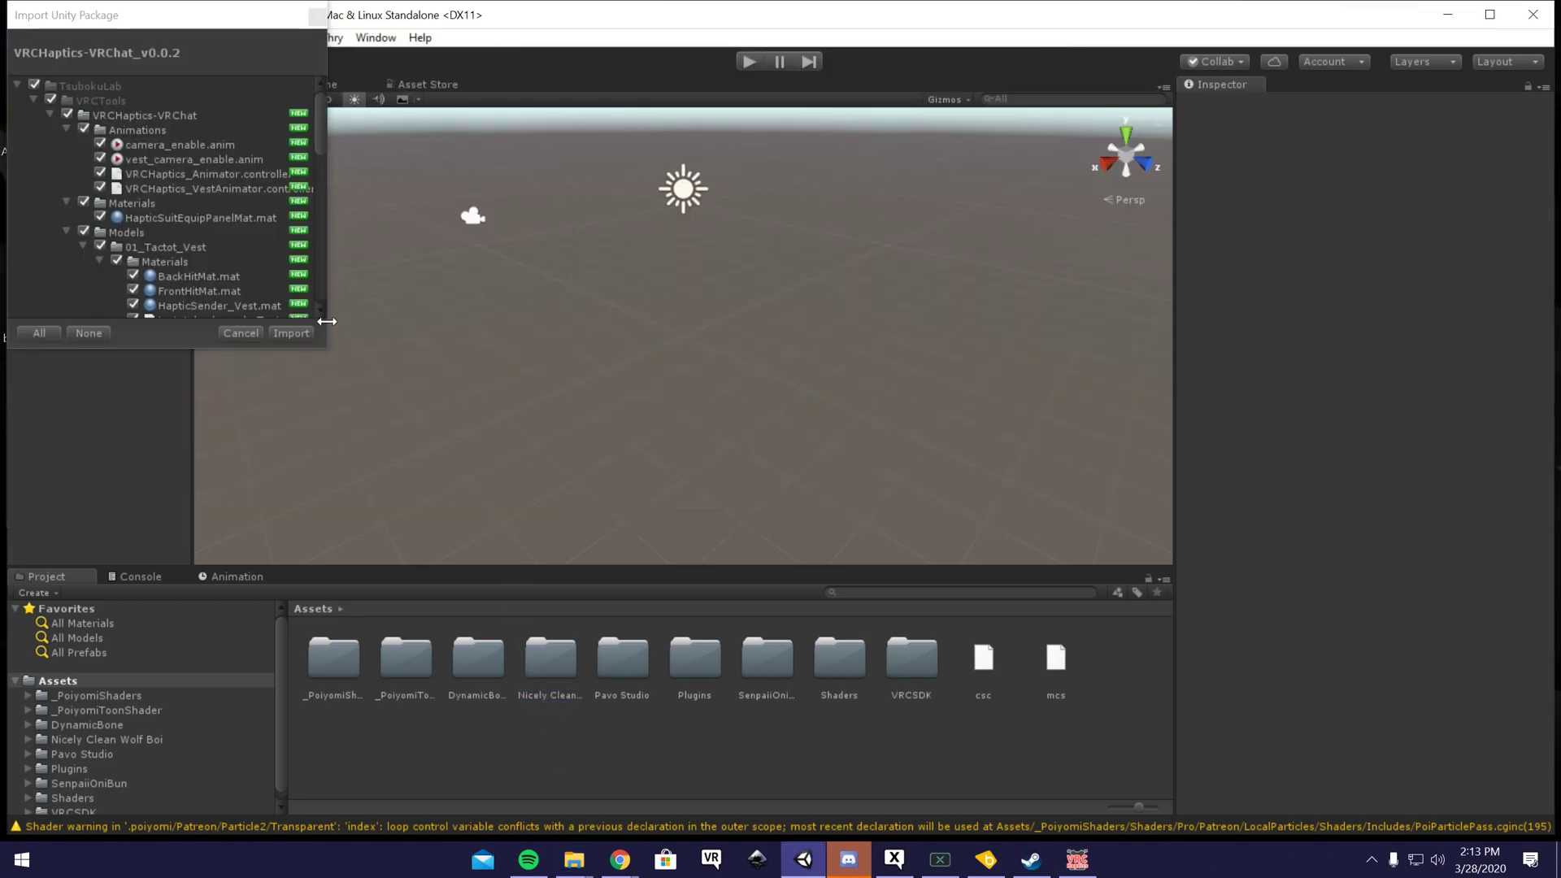
{"action": "left_click", "coordinate": [306, 335]}
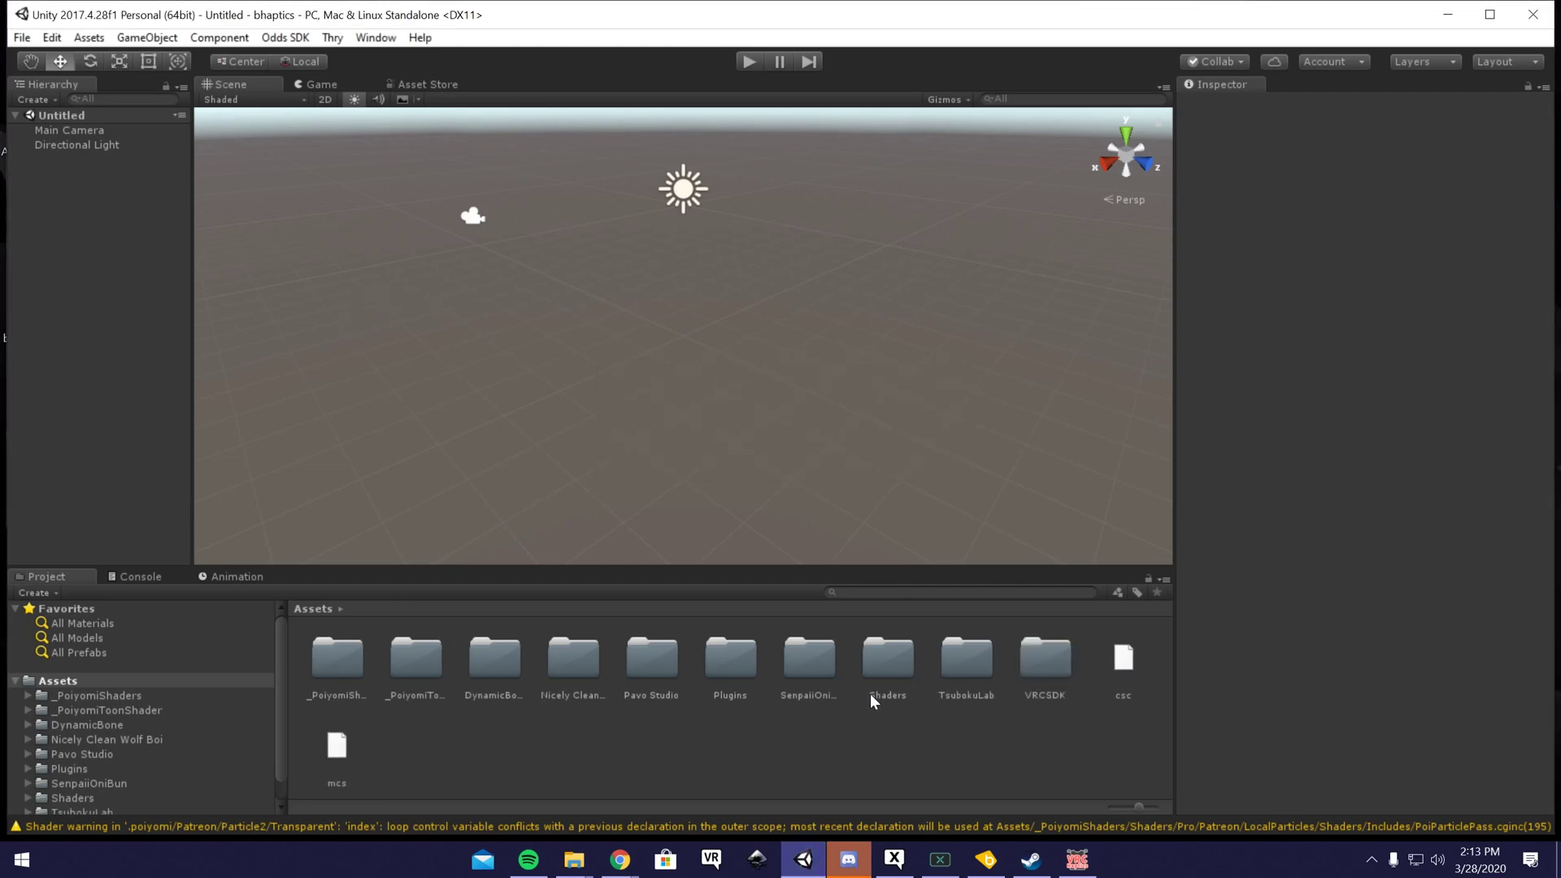
Step: Place the Nicely Clean Wolf Boi avatar prefab in the scene at position 0, 0, 0
{"action": "left_click_drag", "start_coordinate": [780, 472], "coordinate": [849, 447]}
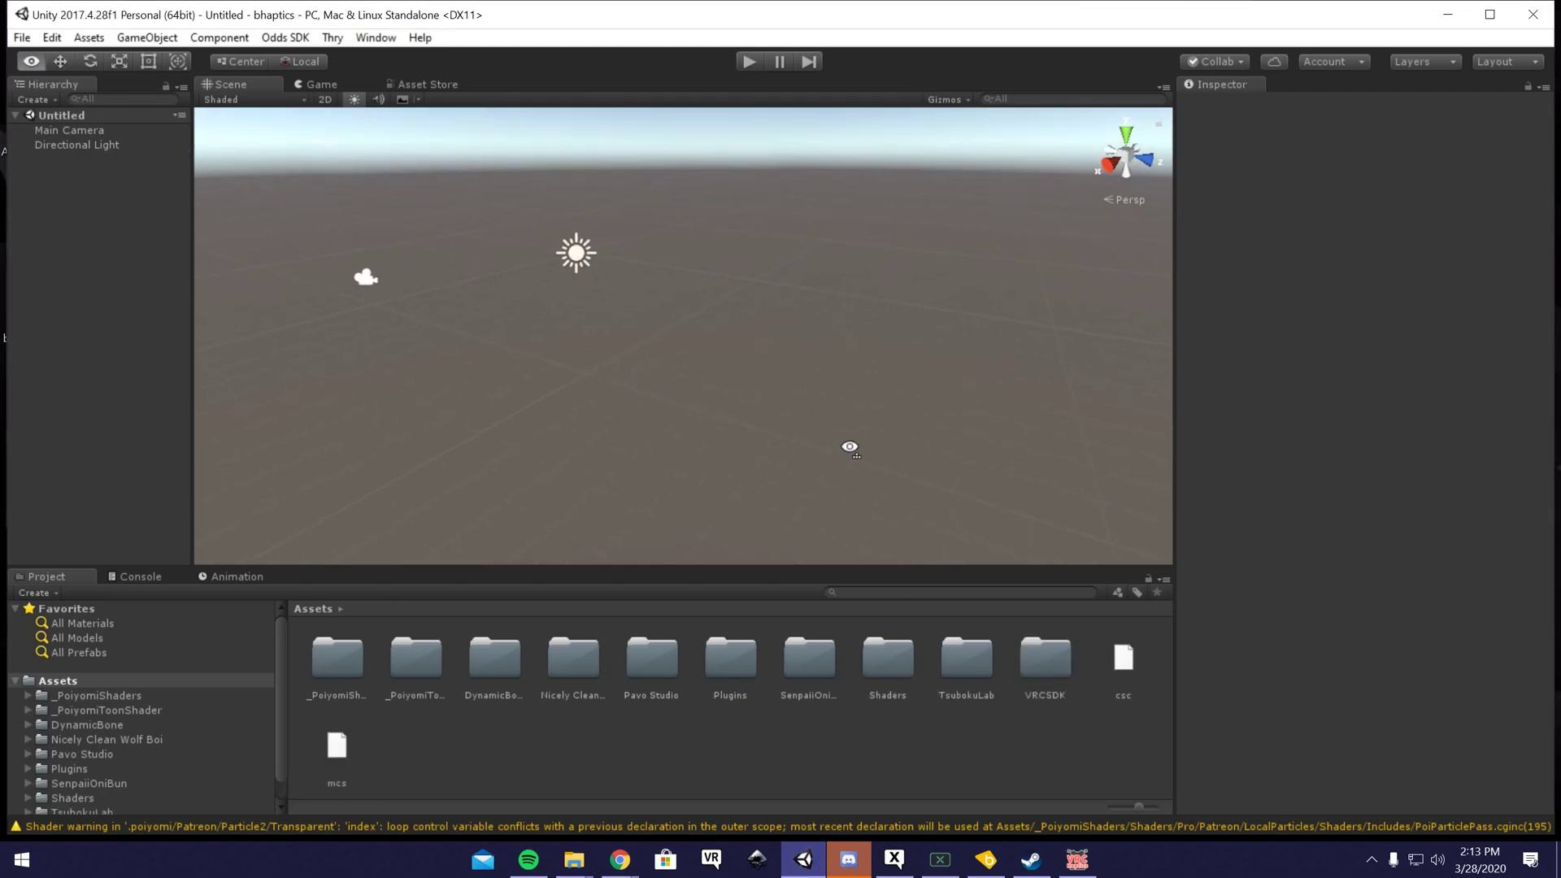
{"action": "double_click", "coordinate": [574, 655]}
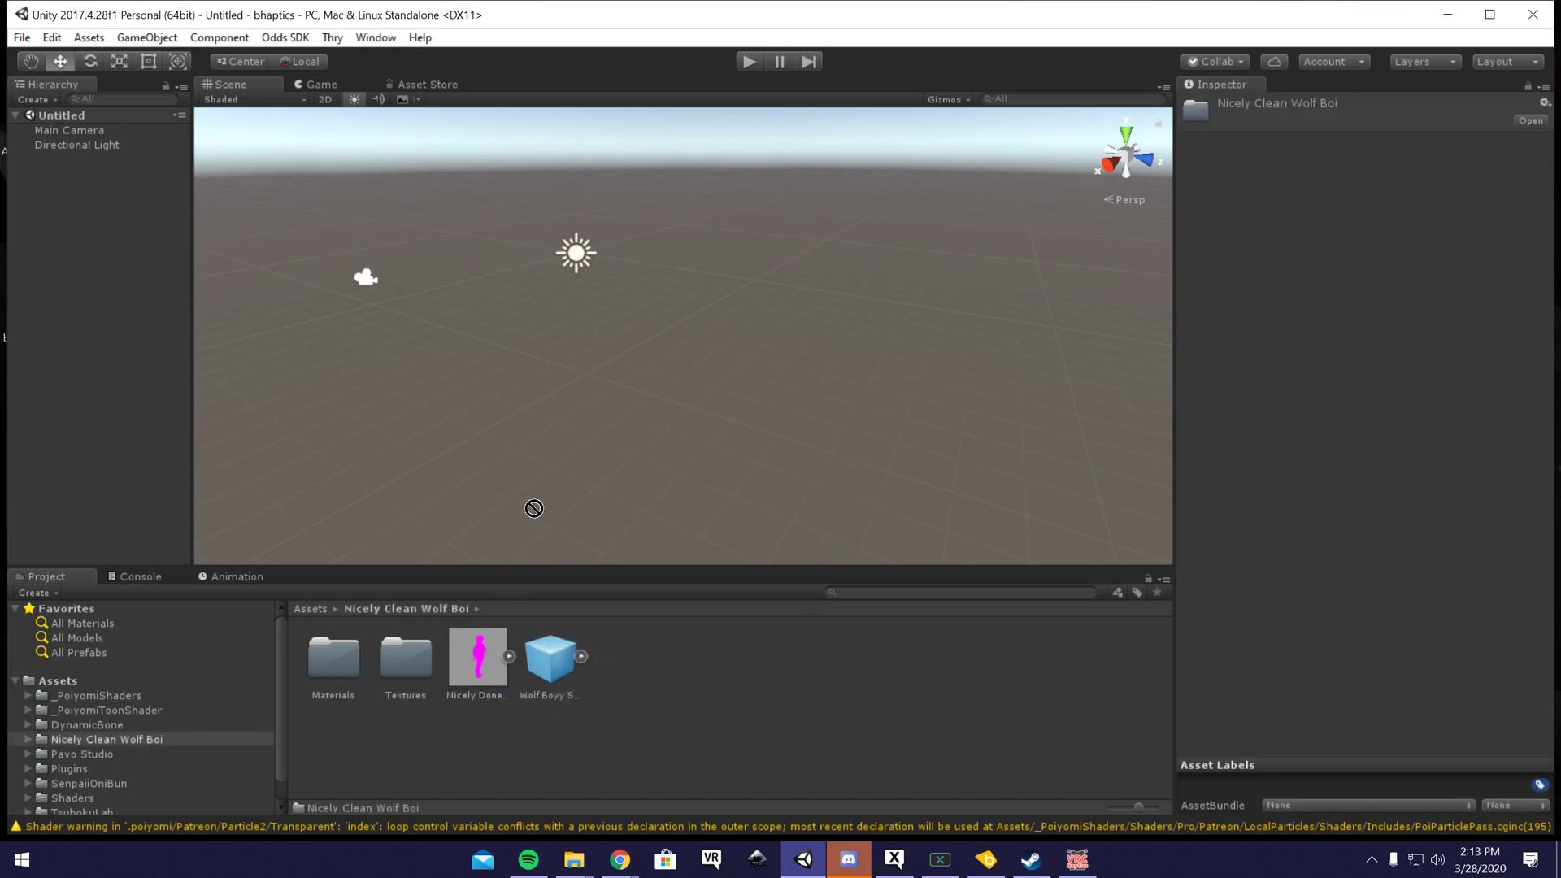
{"action": "left_click_drag", "start_coordinate": [534, 508], "coordinate": [532, 513]}
{"action": "scroll", "coordinate": [534, 513], "scroll_direction": "up", "scroll_amount": 2}
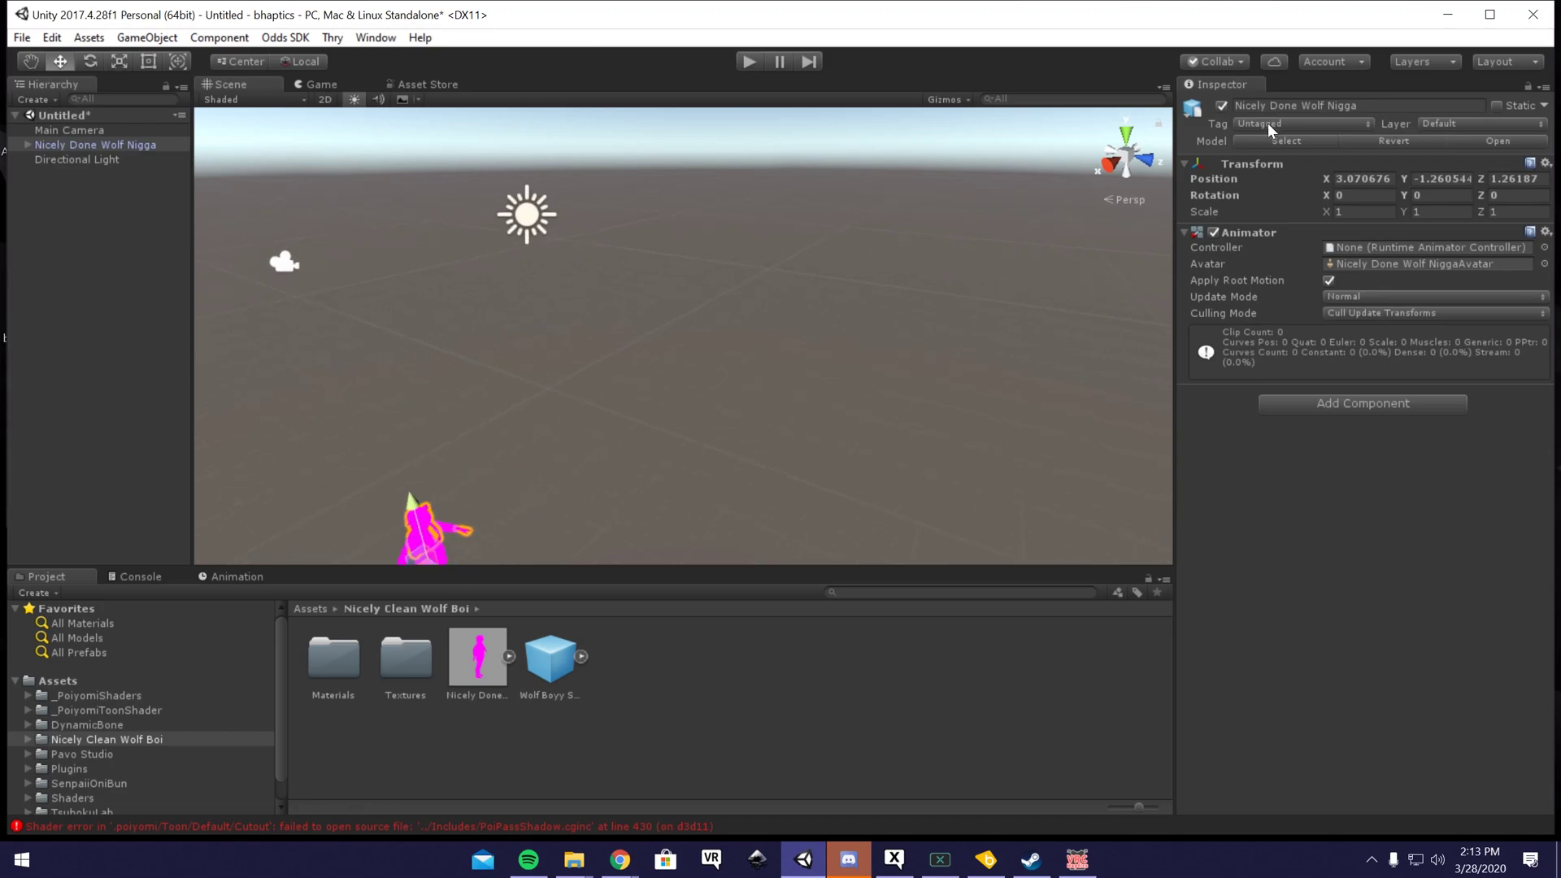
{"action": "key", "text": "Tab"}
{"action": "type", "text": "0"}
{"action": "key", "text": "Tab"}
{"action": "type", "text": "0"}
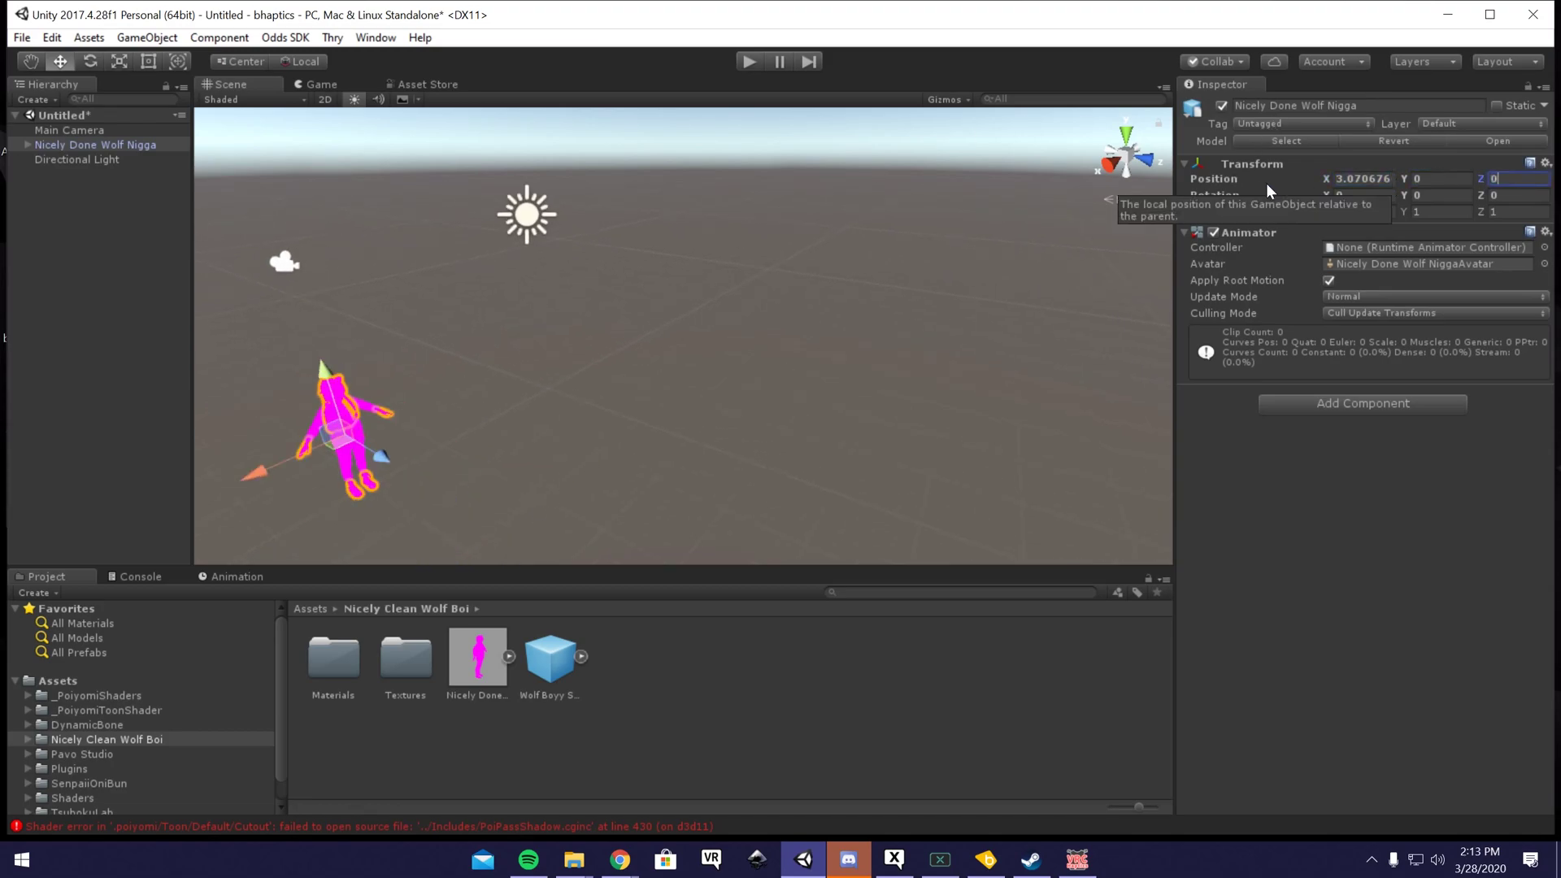
{"action": "left_click", "coordinate": [1366, 176]}
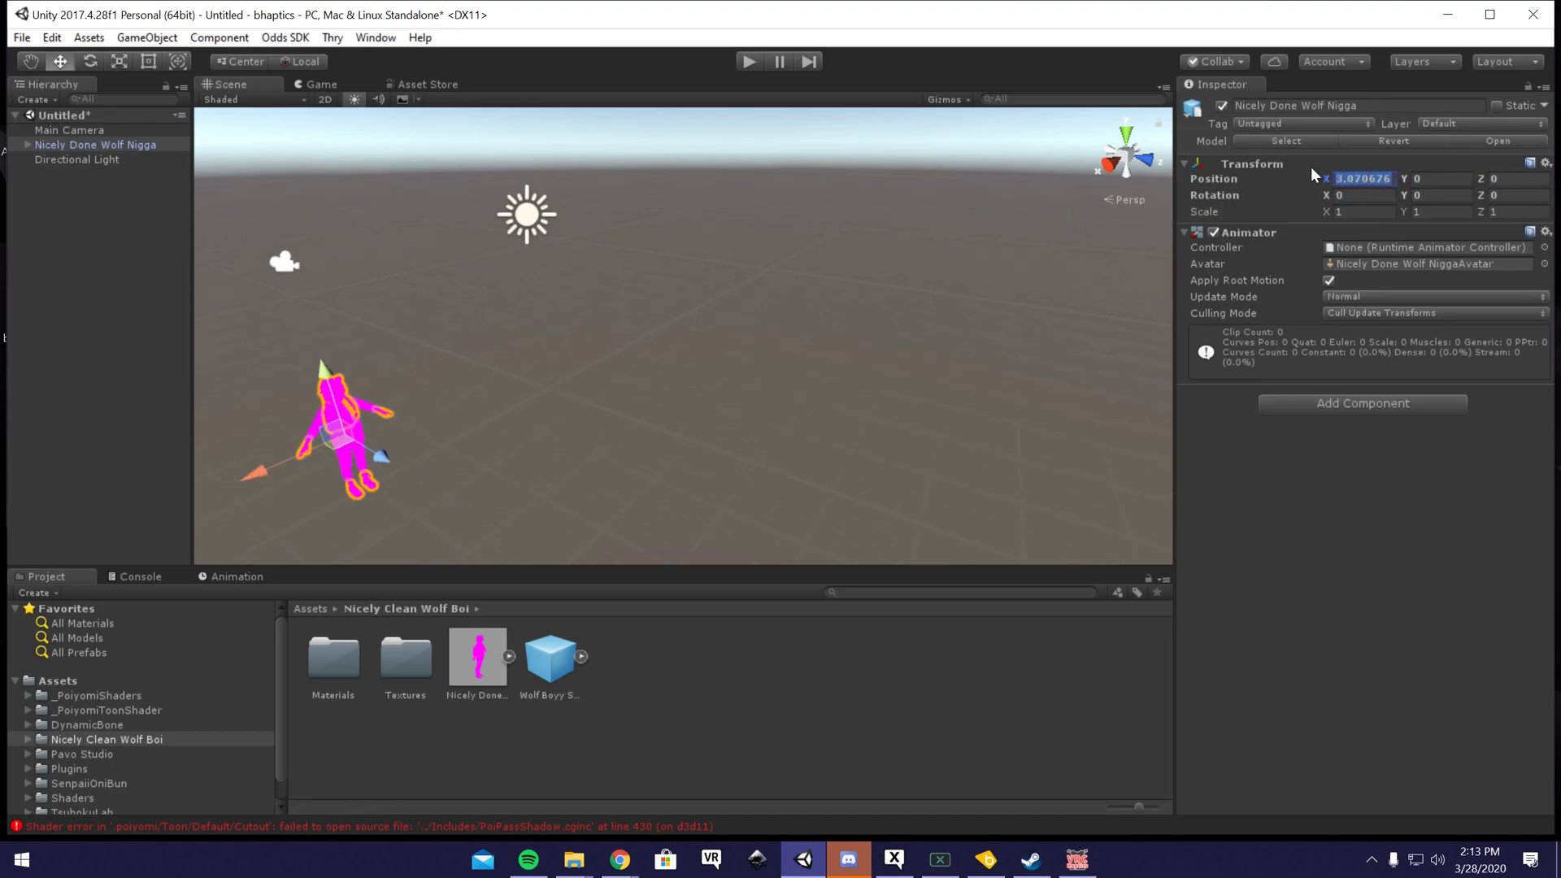
{"action": "type", "text": "0"}
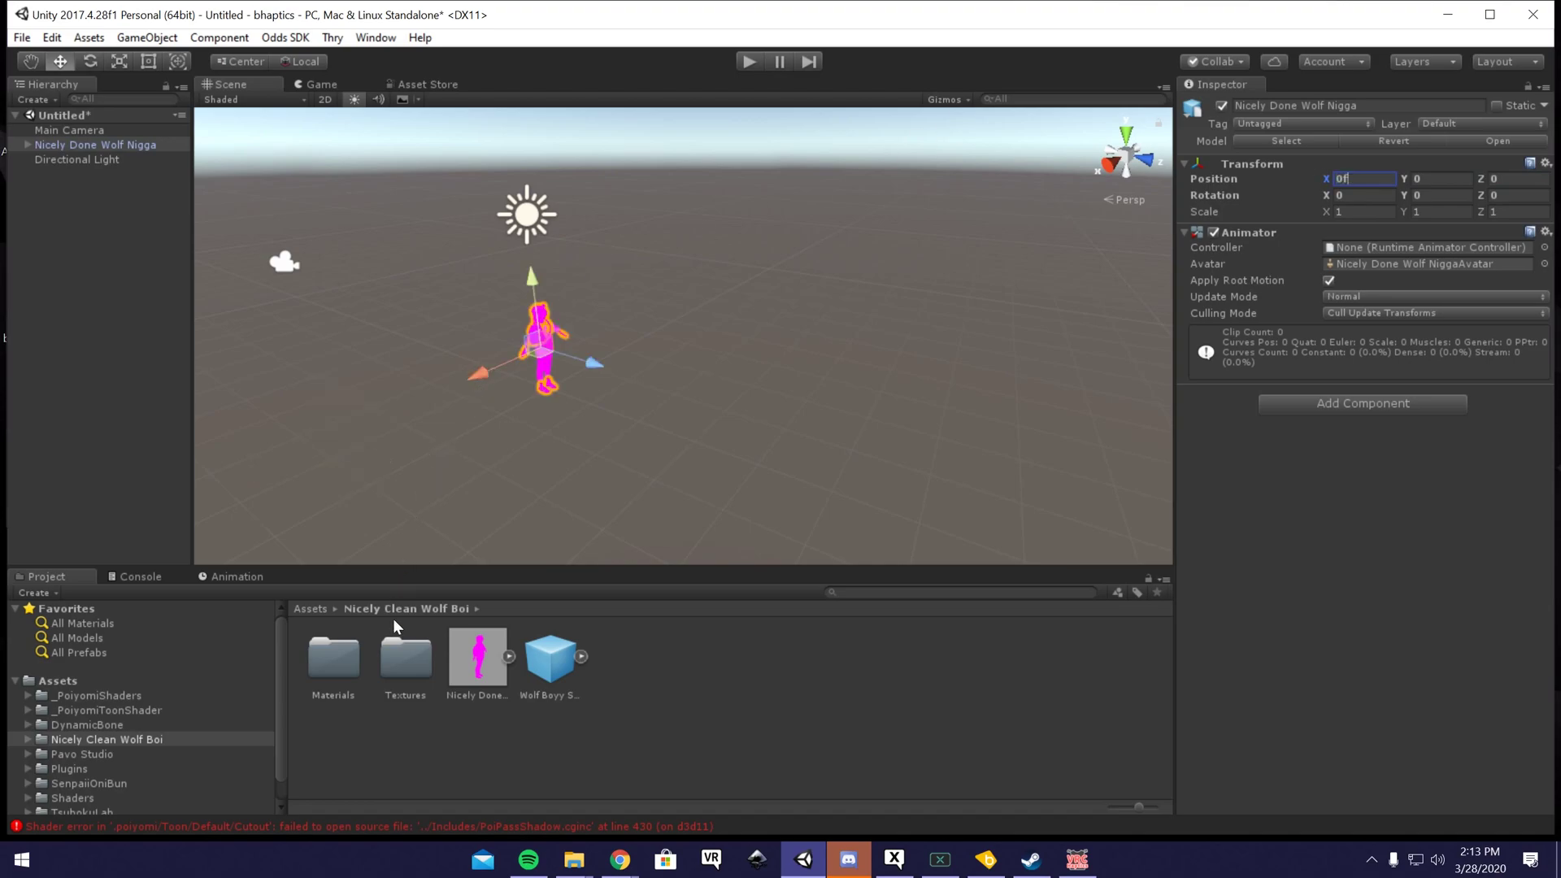
Step: Give all 15 avatar materials the .poiyomi Master Opaque shader
{"action": "double_click", "coordinate": [327, 675]}
{"action": "left_click", "coordinate": [327, 677]}
{"action": "left_click", "coordinate": [568, 758], "text": "ctrl"}
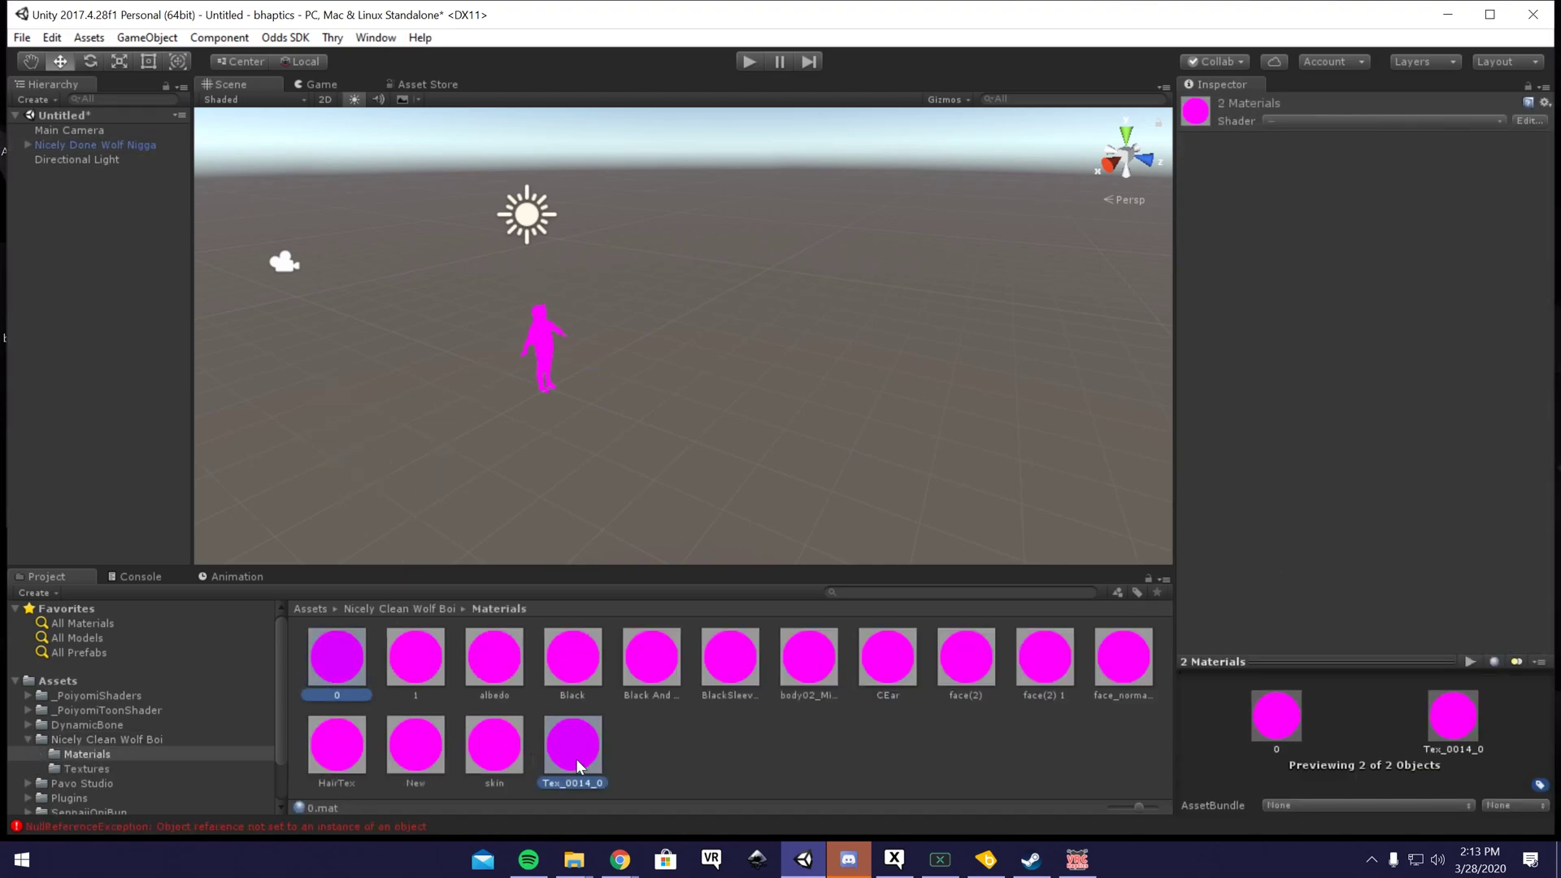
{"action": "left_click", "coordinate": [364, 680]}
{"action": "left_click", "coordinate": [580, 754], "text": "shift"}
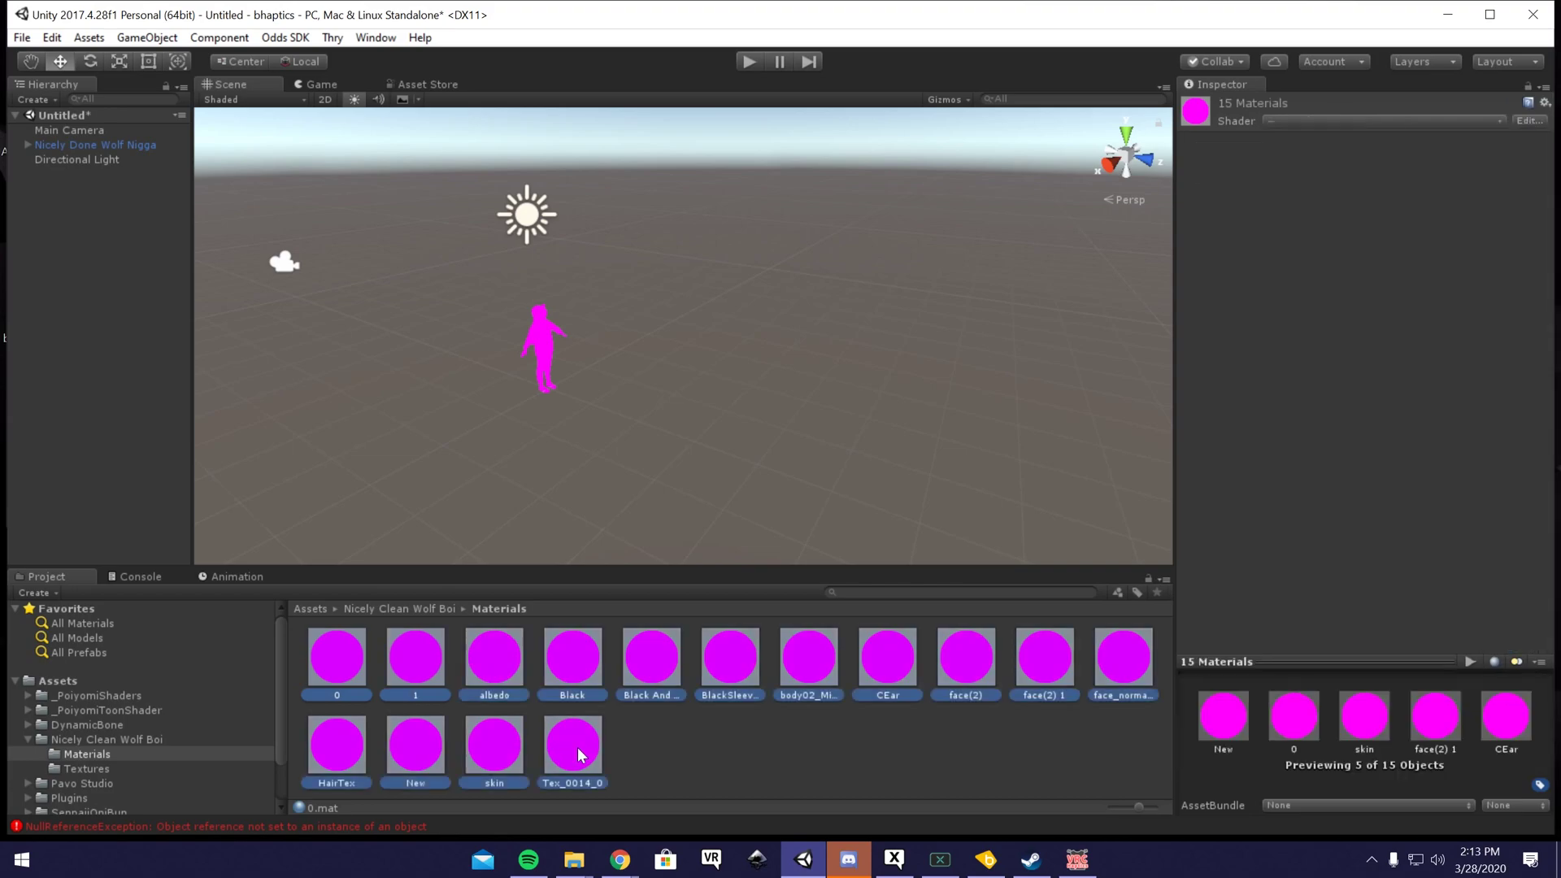
{"action": "left_click", "coordinate": [1386, 122]}
{"action": "mouse_move", "coordinate": [1347, 204]}
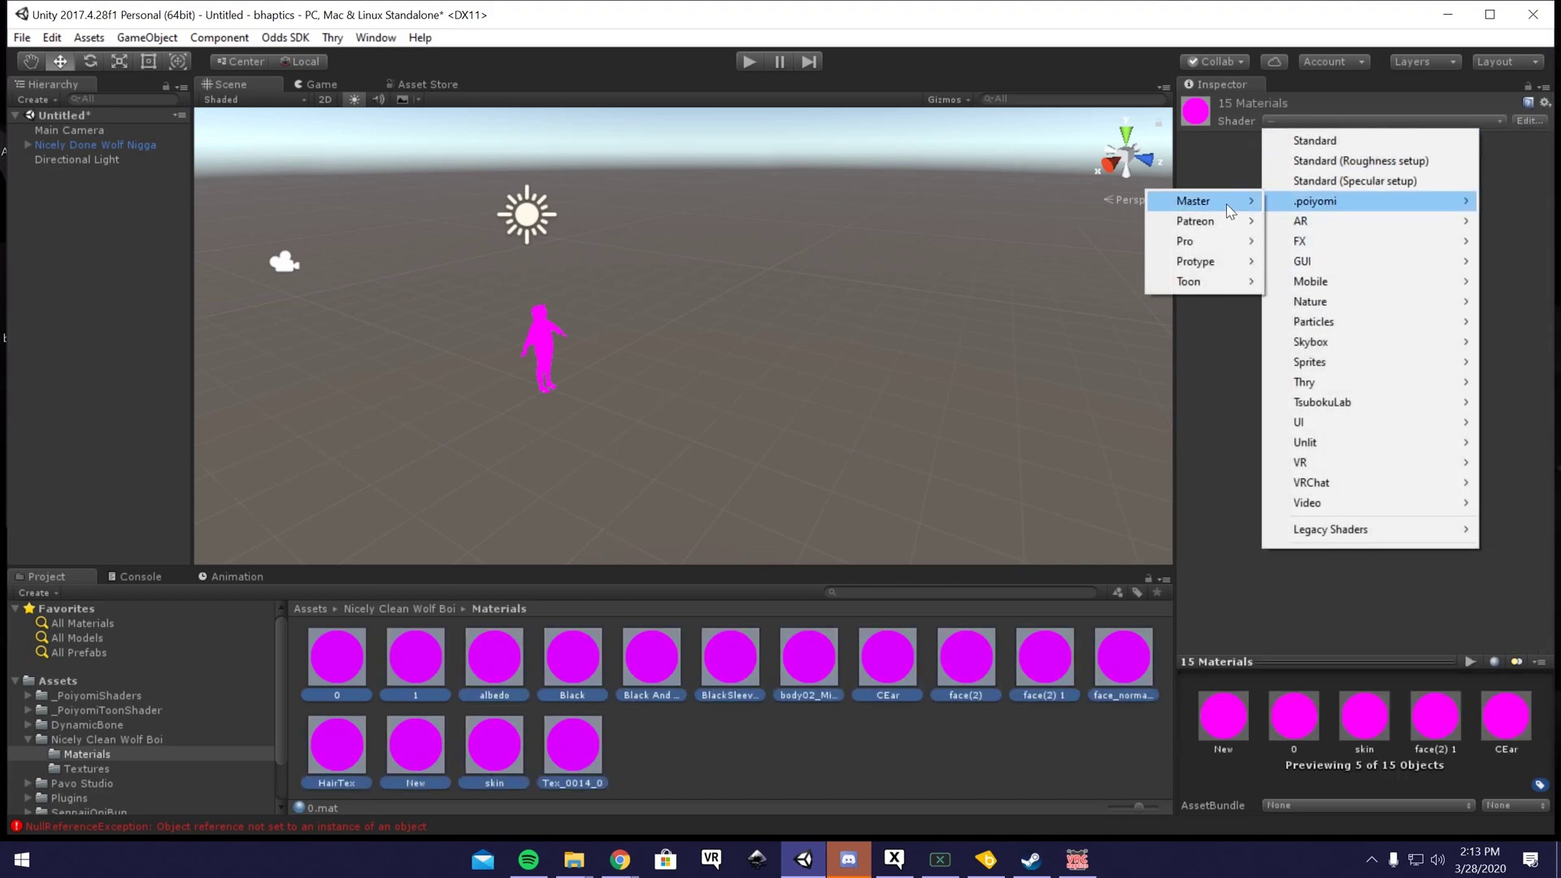
{"action": "mouse_move", "coordinate": [1230, 212]}
{"action": "left_click", "coordinate": [1310, 201]}
Step: Frame the avatar in the Scene view and return the Project panel to Assets
{"action": "left_click", "coordinate": [543, 345]}
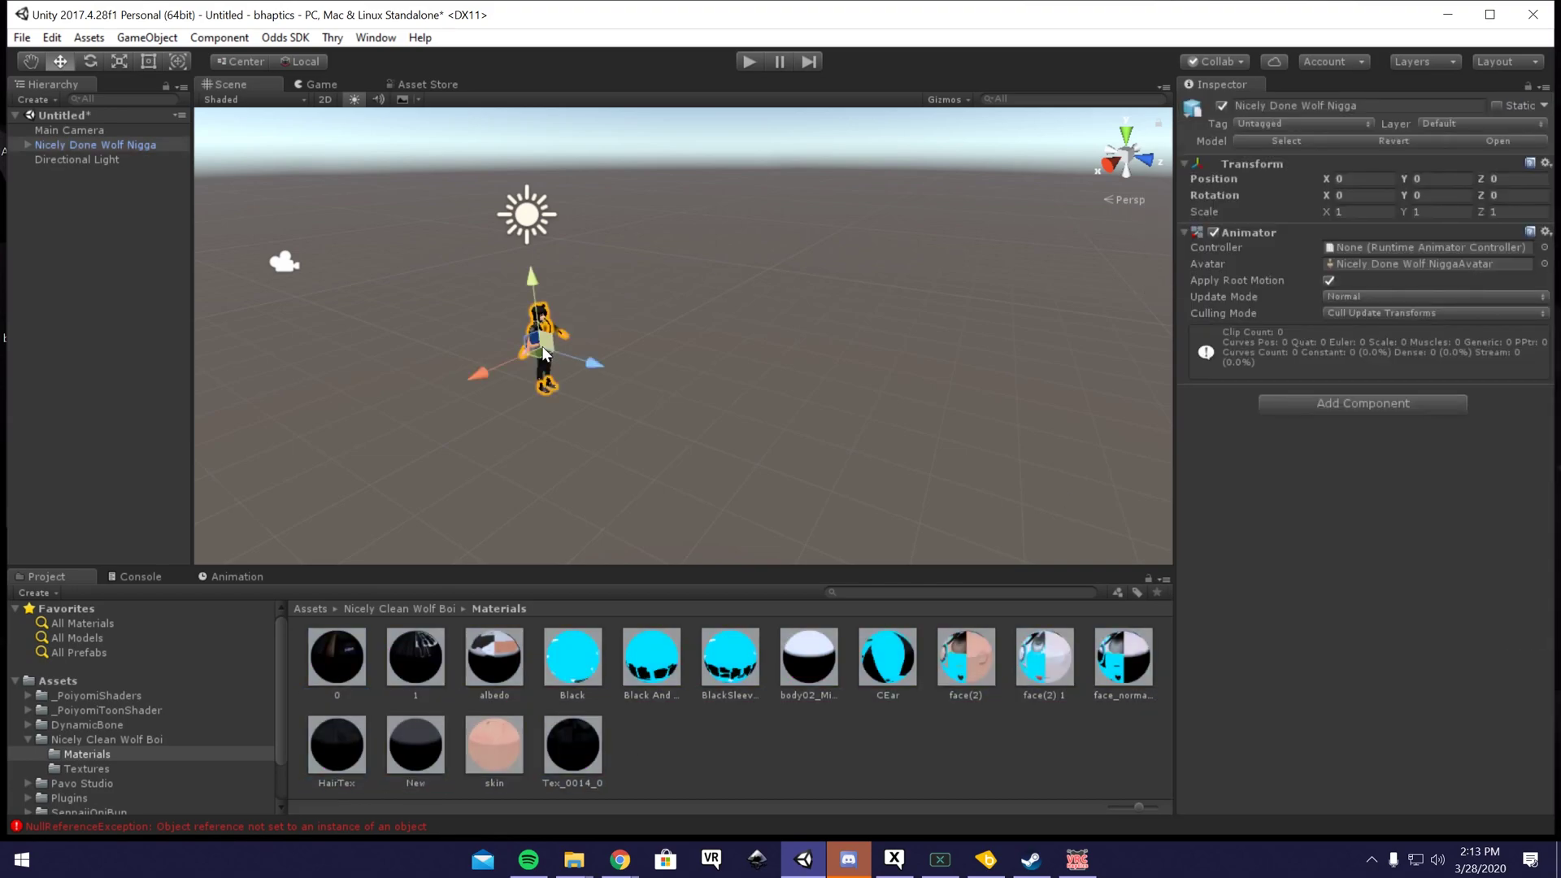
{"action": "key", "text": "f"}
{"action": "left_click_drag", "start_coordinate": [793, 263], "coordinate": [645, 224]}
{"action": "left_click", "coordinate": [315, 610]}
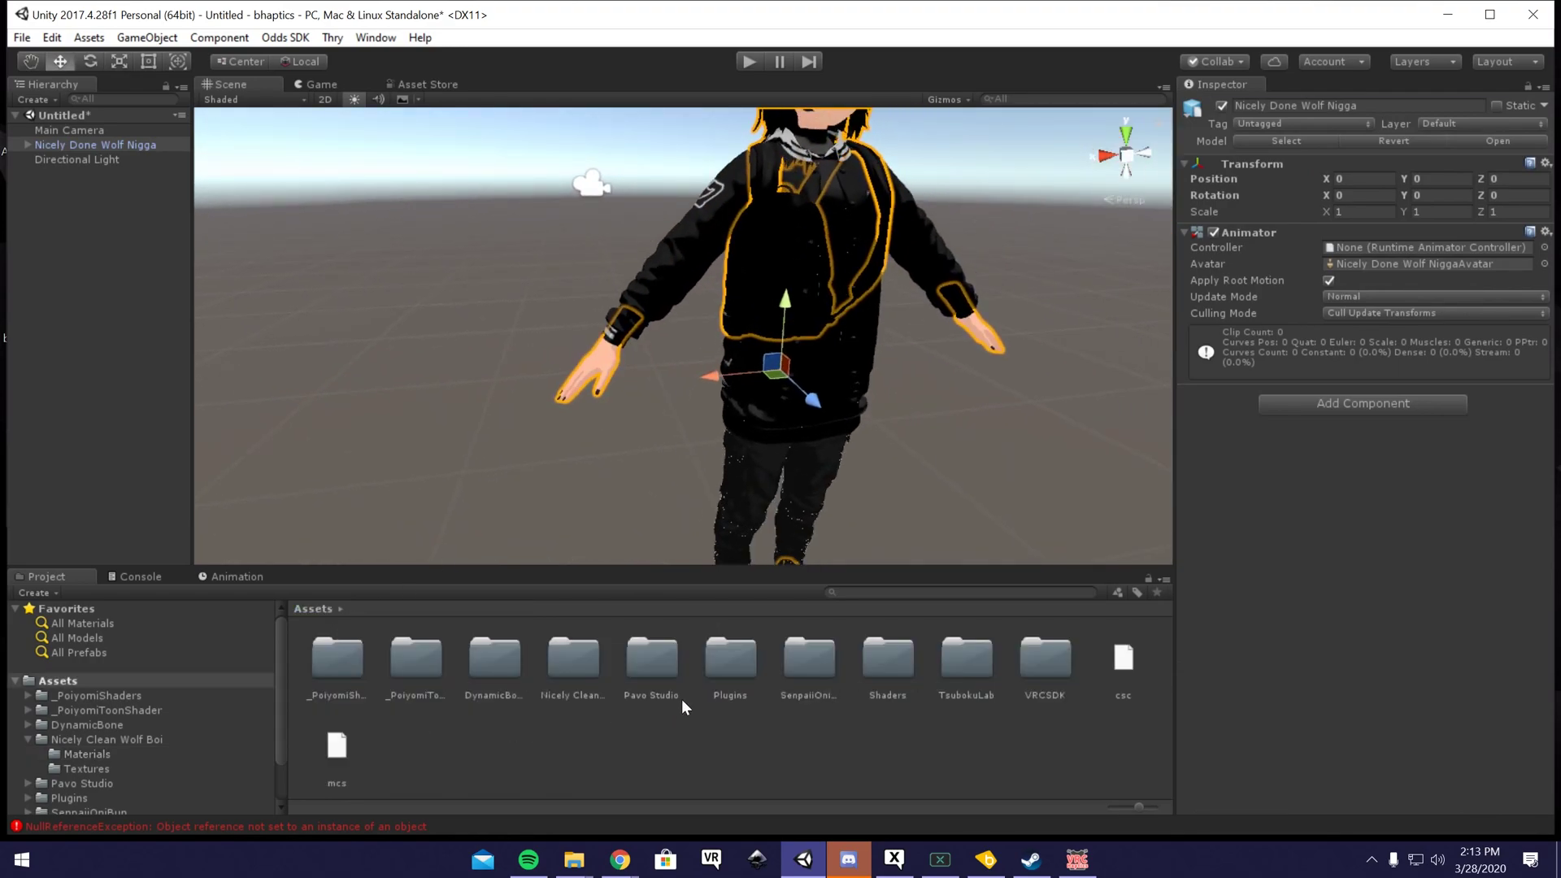
Step: Drag the vest prefab from TsubokuLab/VRCTools/VRCHaptics-VRChat/Prefabs/Visualized into the scene
{"action": "double_click", "coordinate": [961, 661]}
{"action": "double_click", "coordinate": [348, 667]}
{"action": "double_click", "coordinate": [349, 669]}
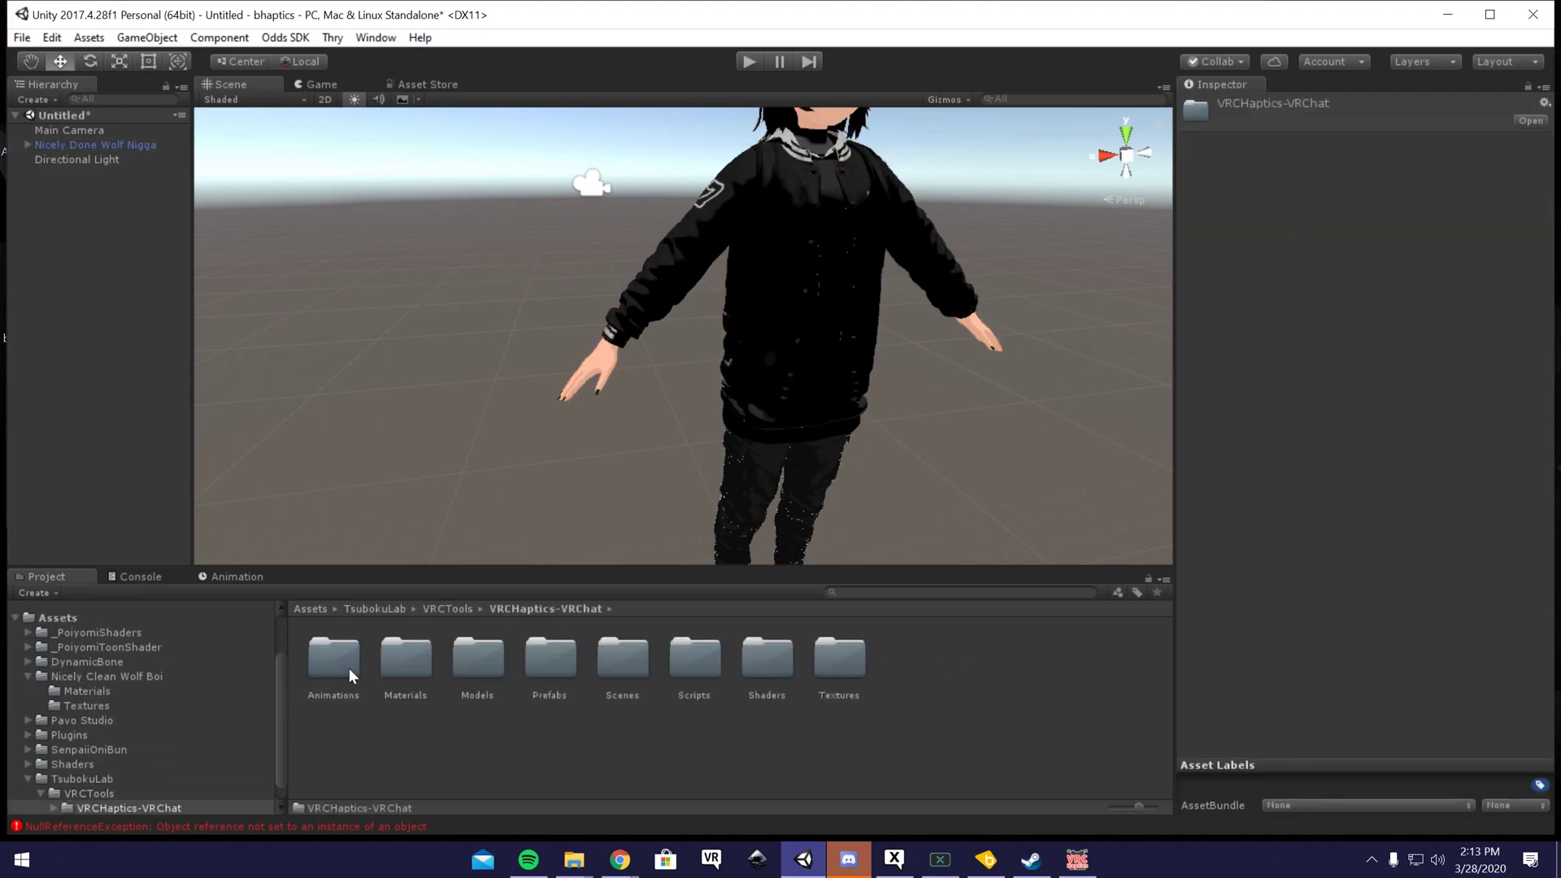
{"action": "double_click", "coordinate": [564, 662]}
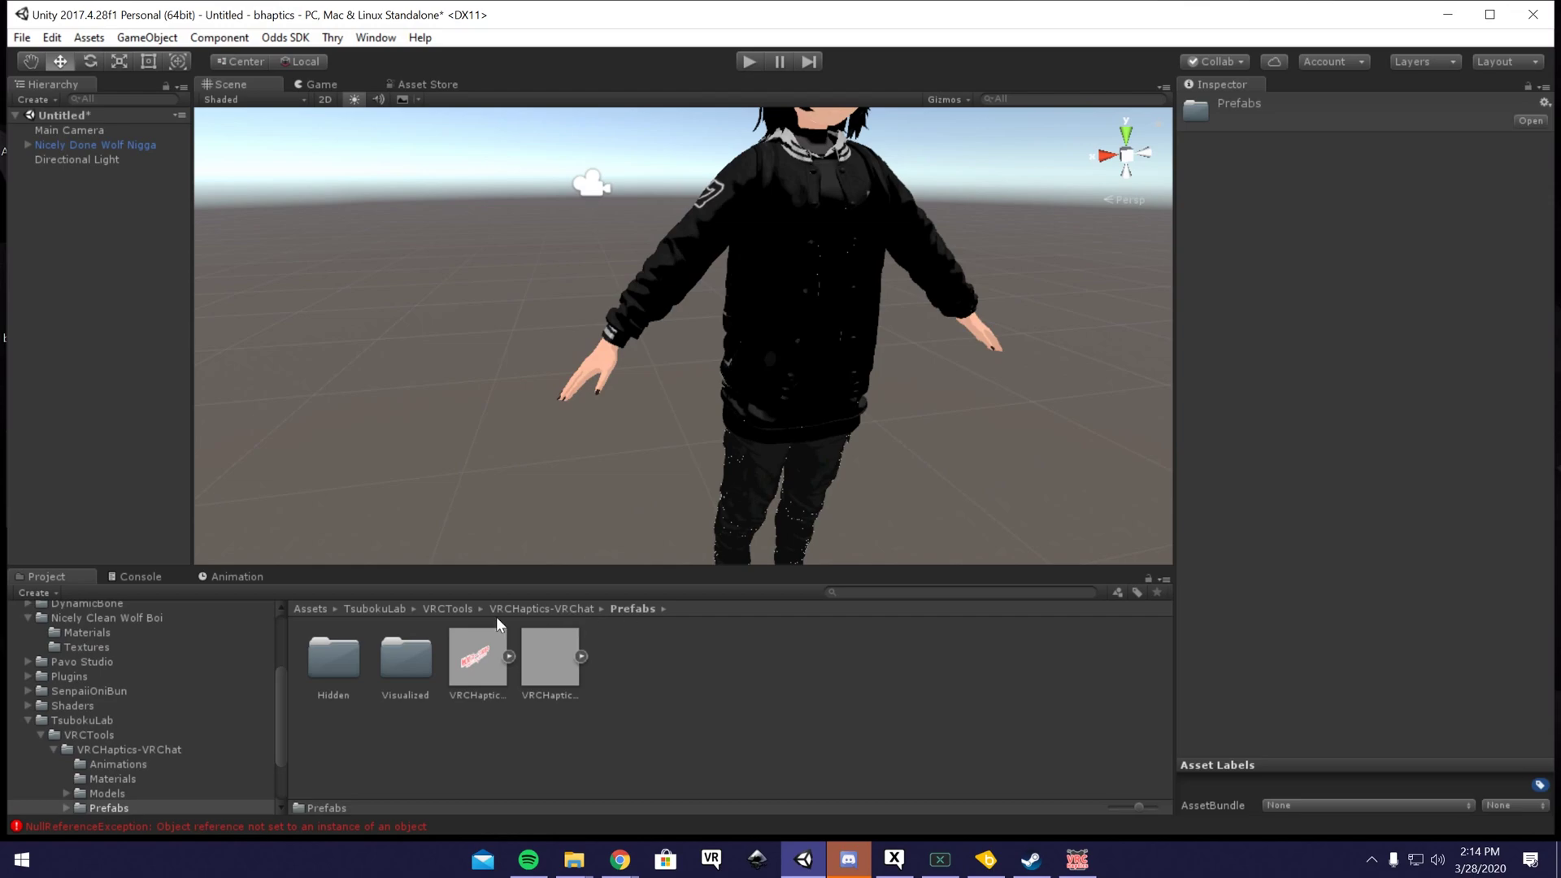
{"action": "double_click", "coordinate": [405, 661]}
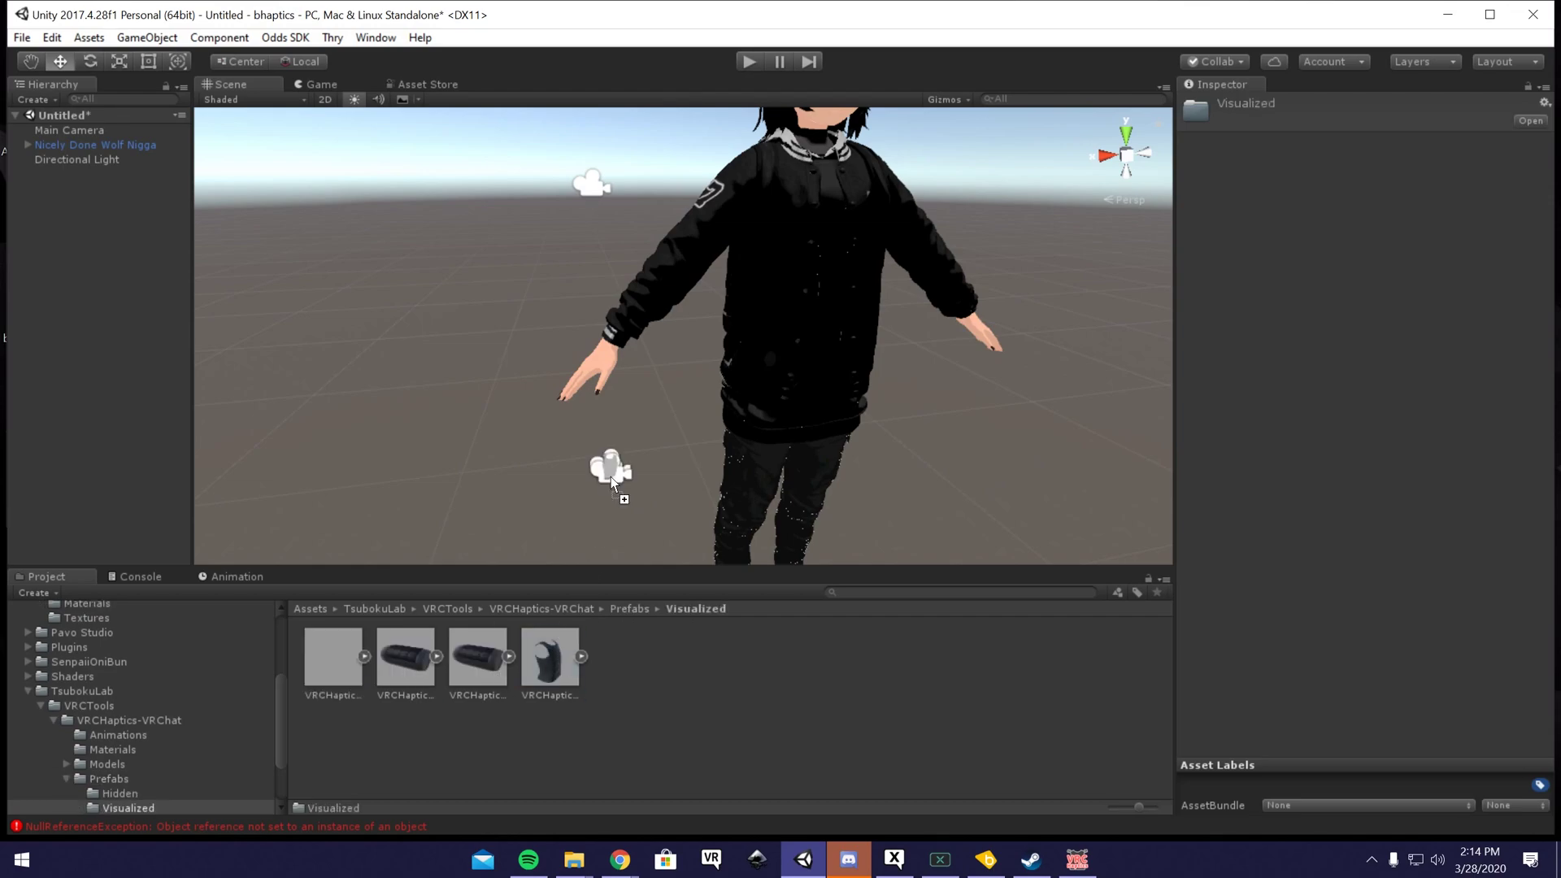
{"action": "left_click_drag", "start_coordinate": [613, 481], "coordinate": [613, 481]}
Step: Zero the vest's position and raise it up to the avatar's torso
{"action": "left_click", "coordinate": [1363, 178]}
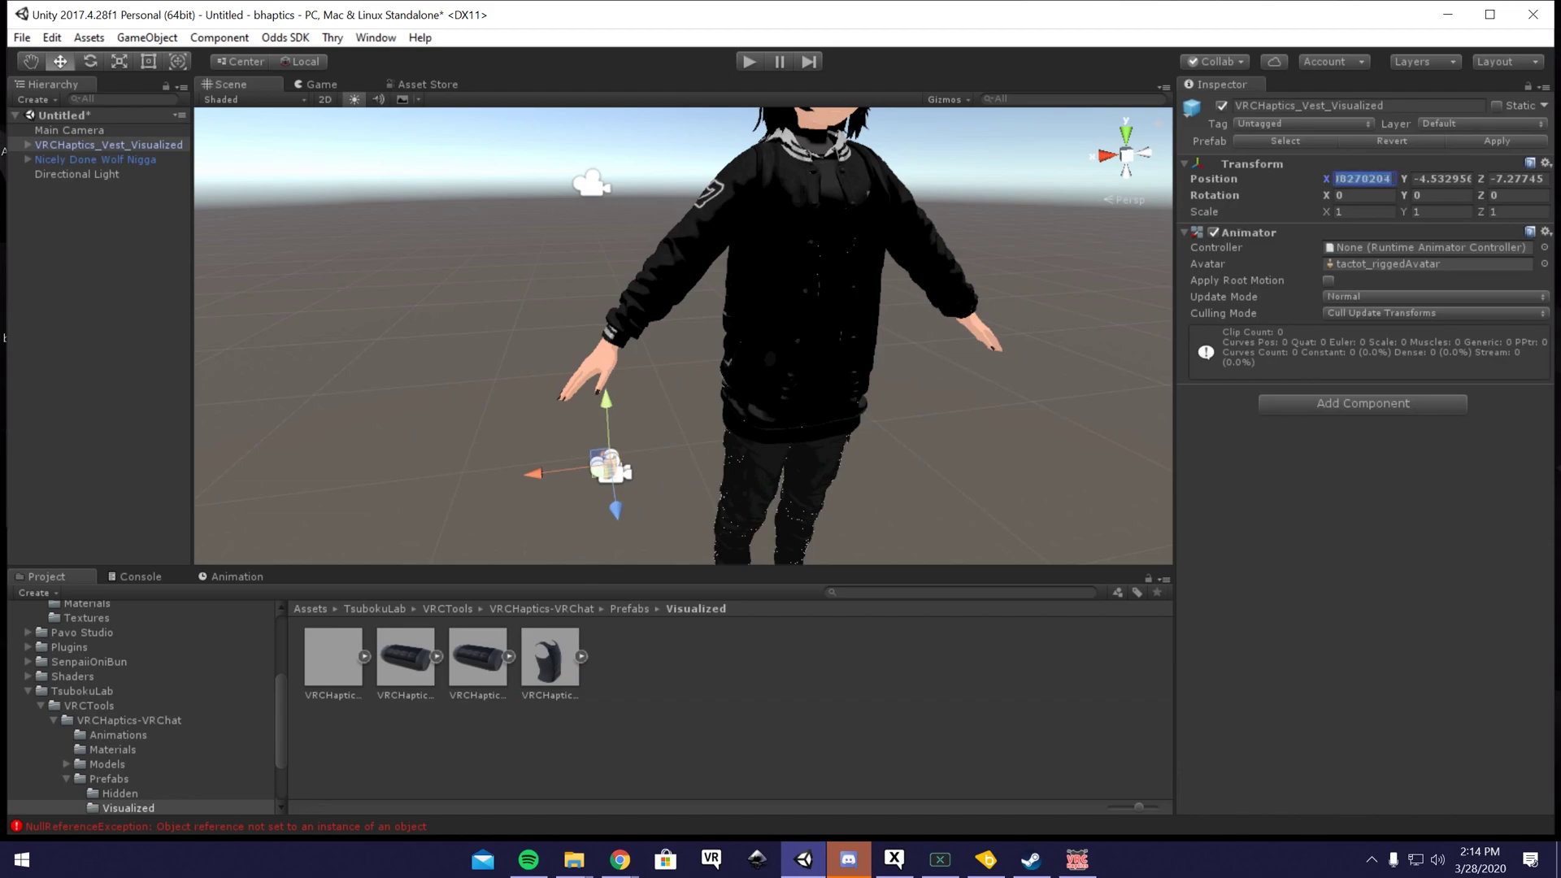
{"action": "type", "text": "0"}
{"action": "key", "text": "Tab"}
{"action": "type", "text": "0"}
{"action": "key", "text": "Tab"}
{"action": "type", "text": "0"}
{"action": "key", "text": "Return"}
{"action": "left_click_drag", "start_coordinate": [927, 407], "coordinate": [756, 370]}
{"action": "scroll", "coordinate": [756, 370], "scroll_direction": "up", "scroll_amount": 3}
{"action": "left_click_drag", "start_coordinate": [731, 431], "coordinate": [516, 293]}
{"action": "scroll", "coordinate": [765, 168], "scroll_direction": "up", "scroll_amount": 3}
{"action": "scroll", "coordinate": [673, 289], "scroll_direction": "up", "scroll_amount": 3}
{"action": "mouse_move", "coordinate": [673, 290]}
{"action": "left_mouse_down"}
{"action": "mouse_move", "coordinate": [445, 255]}
{"action": "mouse_move", "coordinate": [446, 268]}
{"action": "mouse_move", "coordinate": [667, 270]}
{"action": "left_mouse_up"}
{"action": "scroll", "coordinate": [634, 268], "scroll_direction": "down", "scroll_amount": 3}
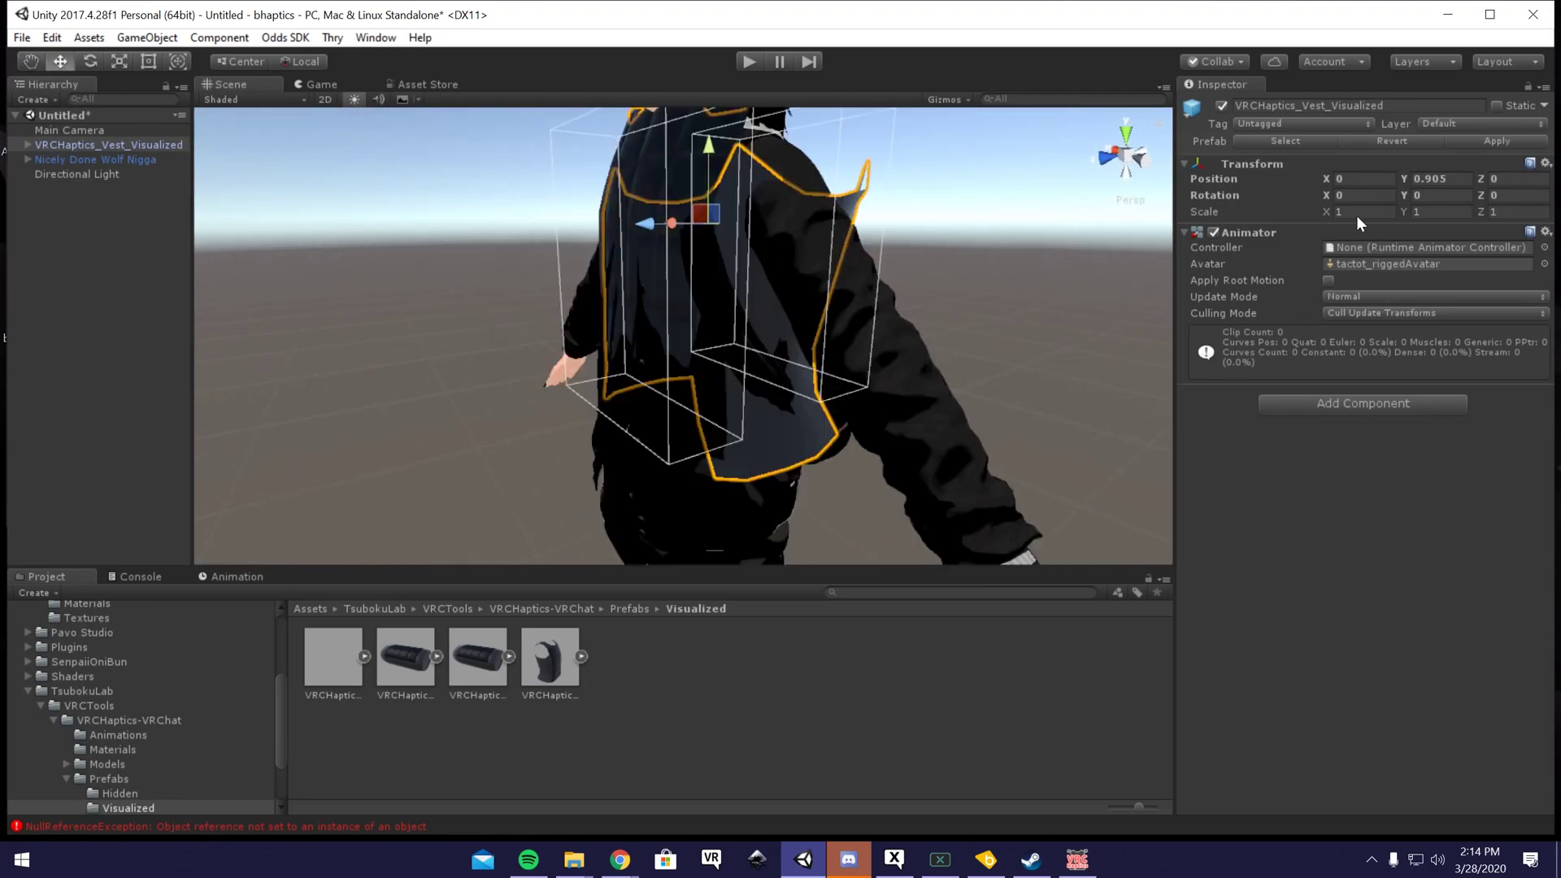
Step: Scale the visualized vest to 1.2 on all three axes
{"action": "type", "text": ".2"}
{"action": "key", "text": "Tab"}
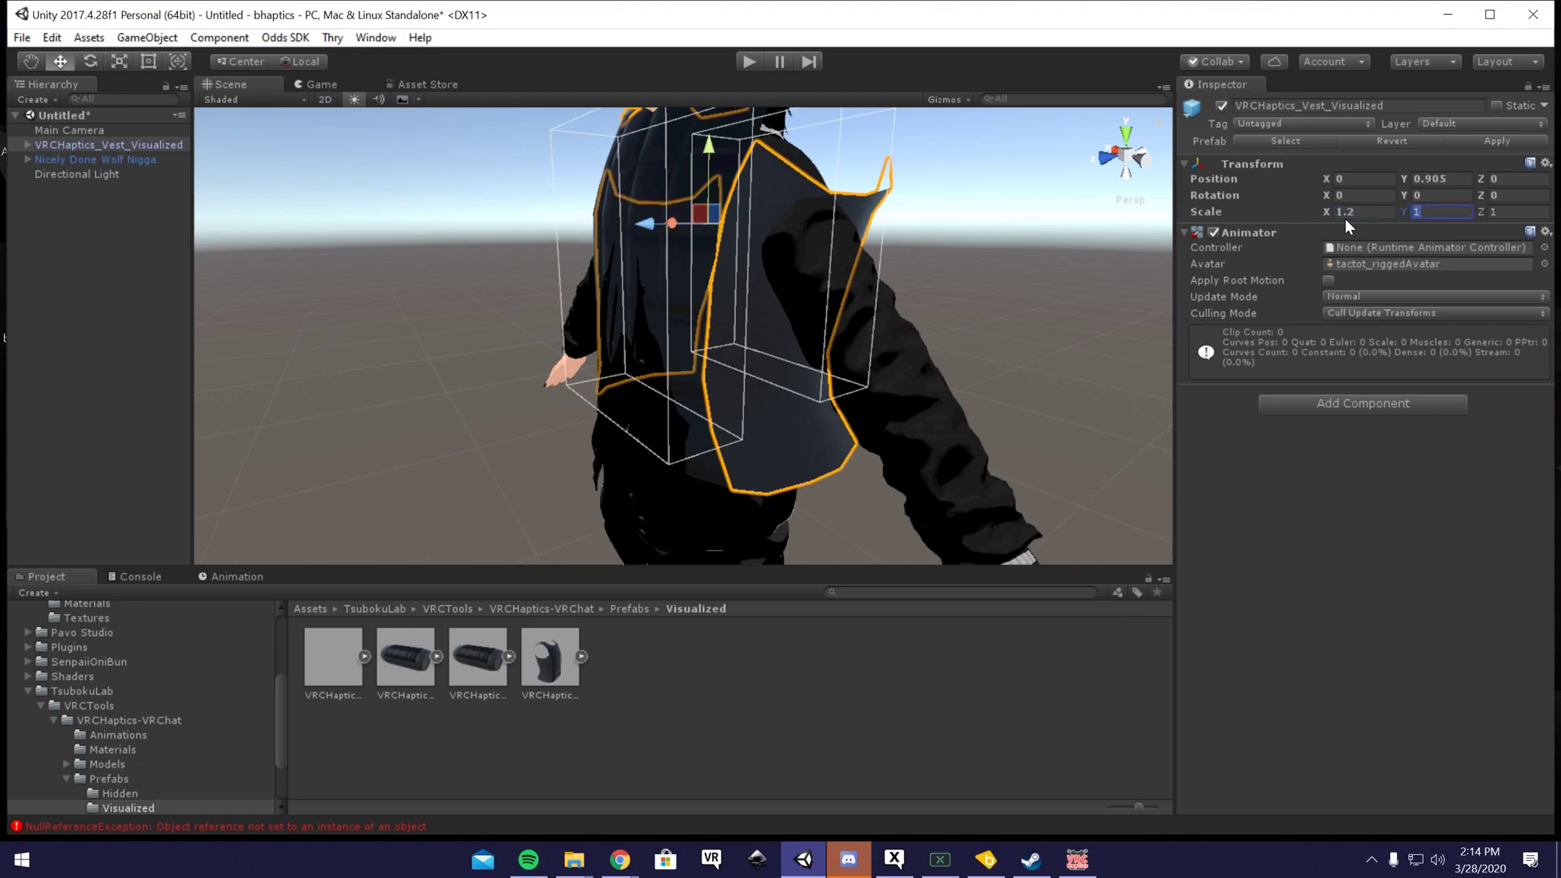
{"action": "type", "text": "1.2"}
{"action": "key", "text": "Tab"}
{"action": "type", "text": "1.2"}
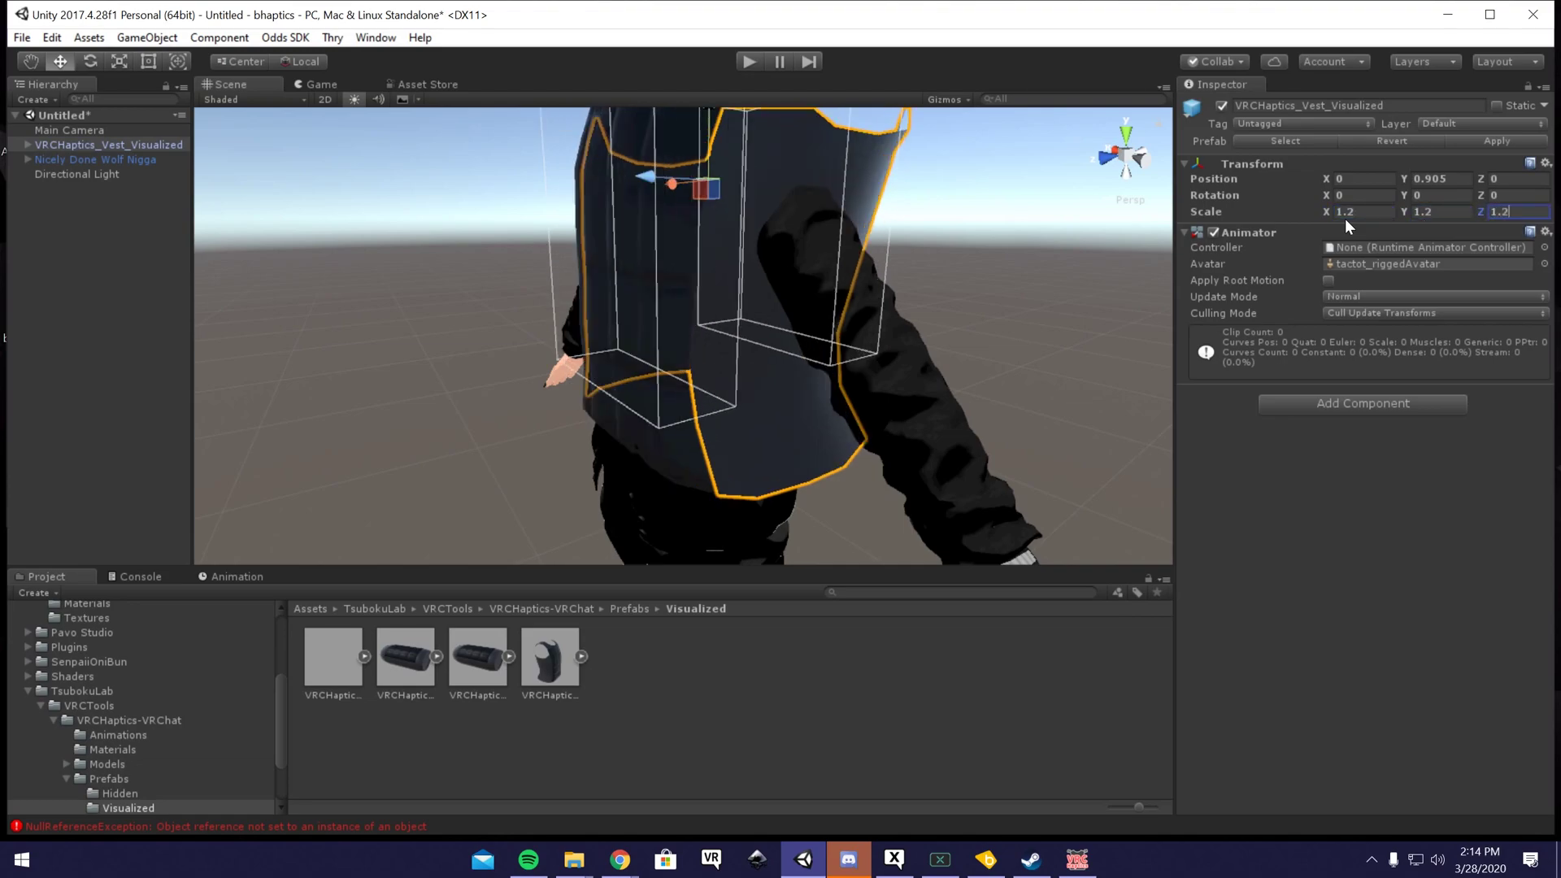
{"action": "left_click_drag", "start_coordinate": [784, 325], "coordinate": [670, 457]}
Step: Set the Vest mesh's breast blend shape to 50, then to 90
{"action": "left_click", "coordinate": [721, 408]}
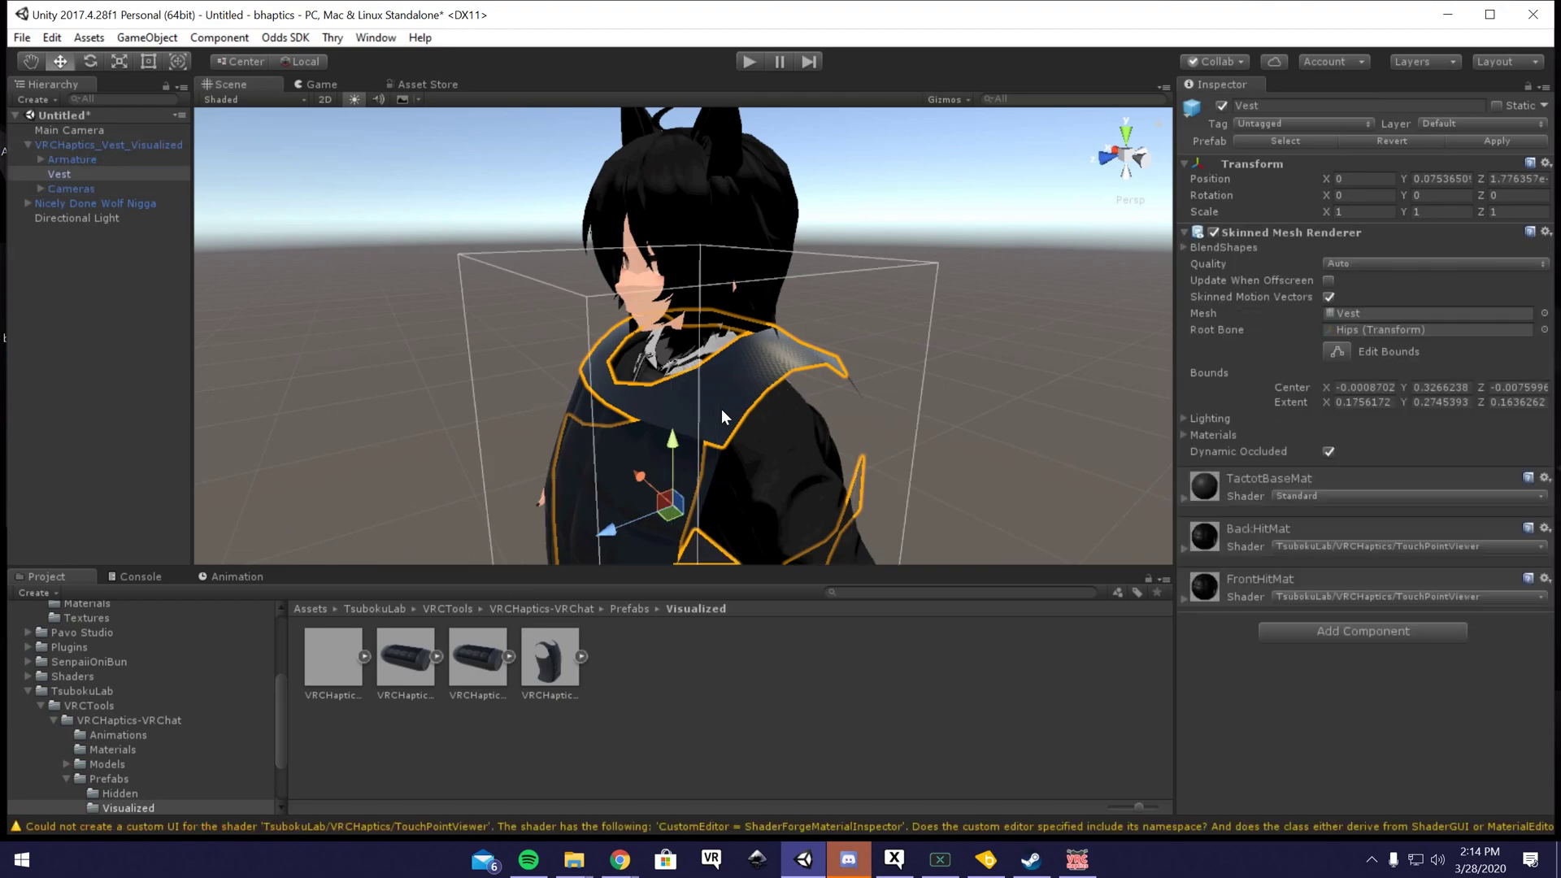
{"action": "left_click", "coordinate": [1215, 247]}
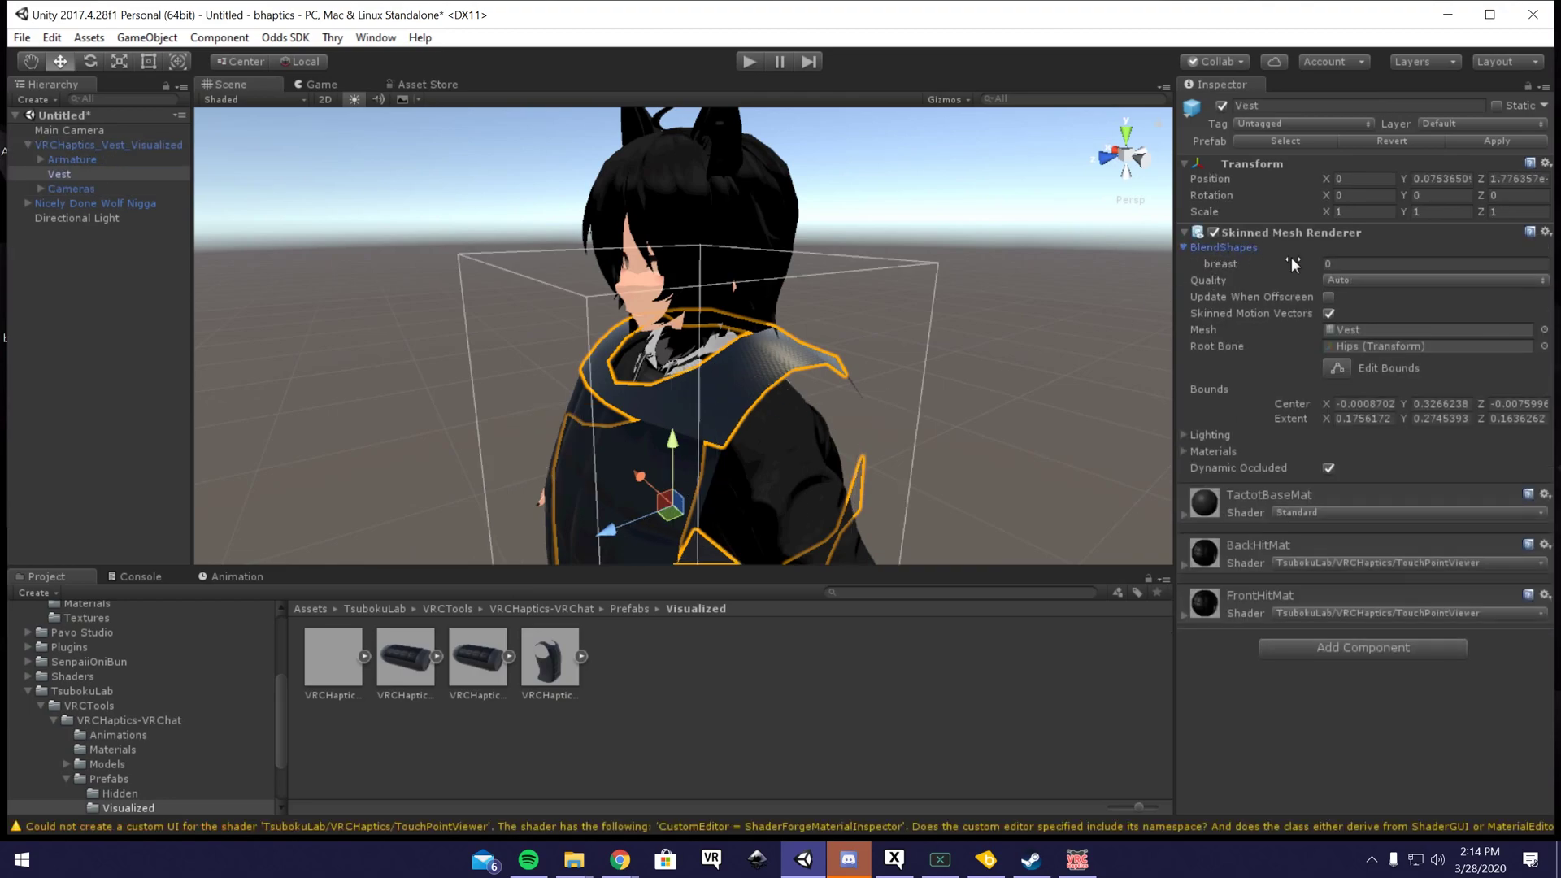
{"action": "left_click", "coordinate": [1334, 265]}
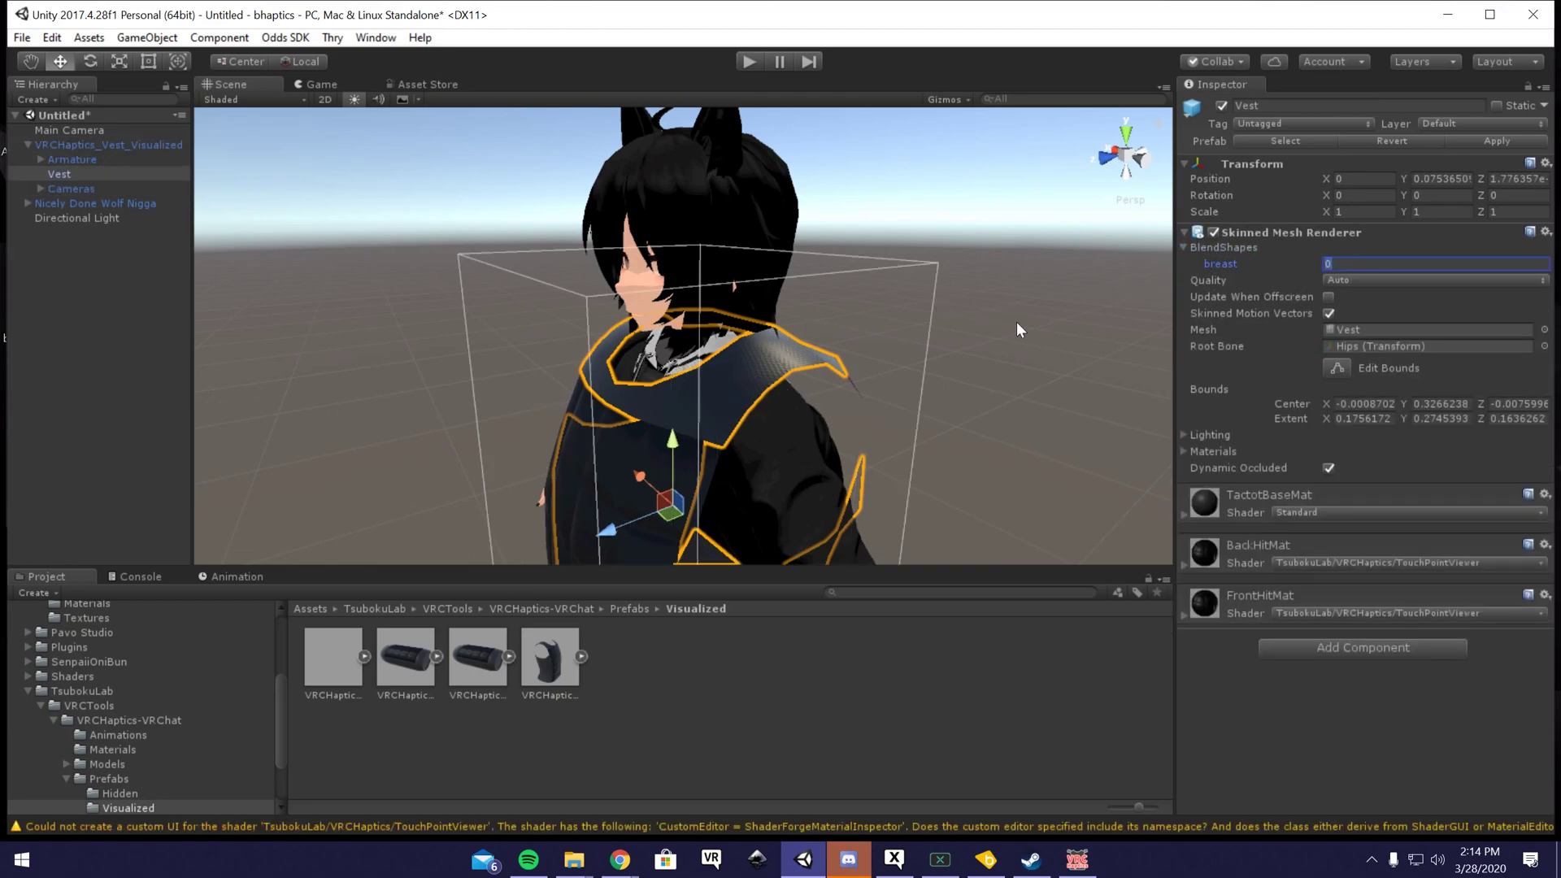
{"action": "type", "text": "50"}
{"action": "left_click_drag", "start_coordinate": [1016, 329], "coordinate": [715, 326]}
{"action": "left_click", "coordinate": [1358, 264]}
{"action": "type", "text": "90"}
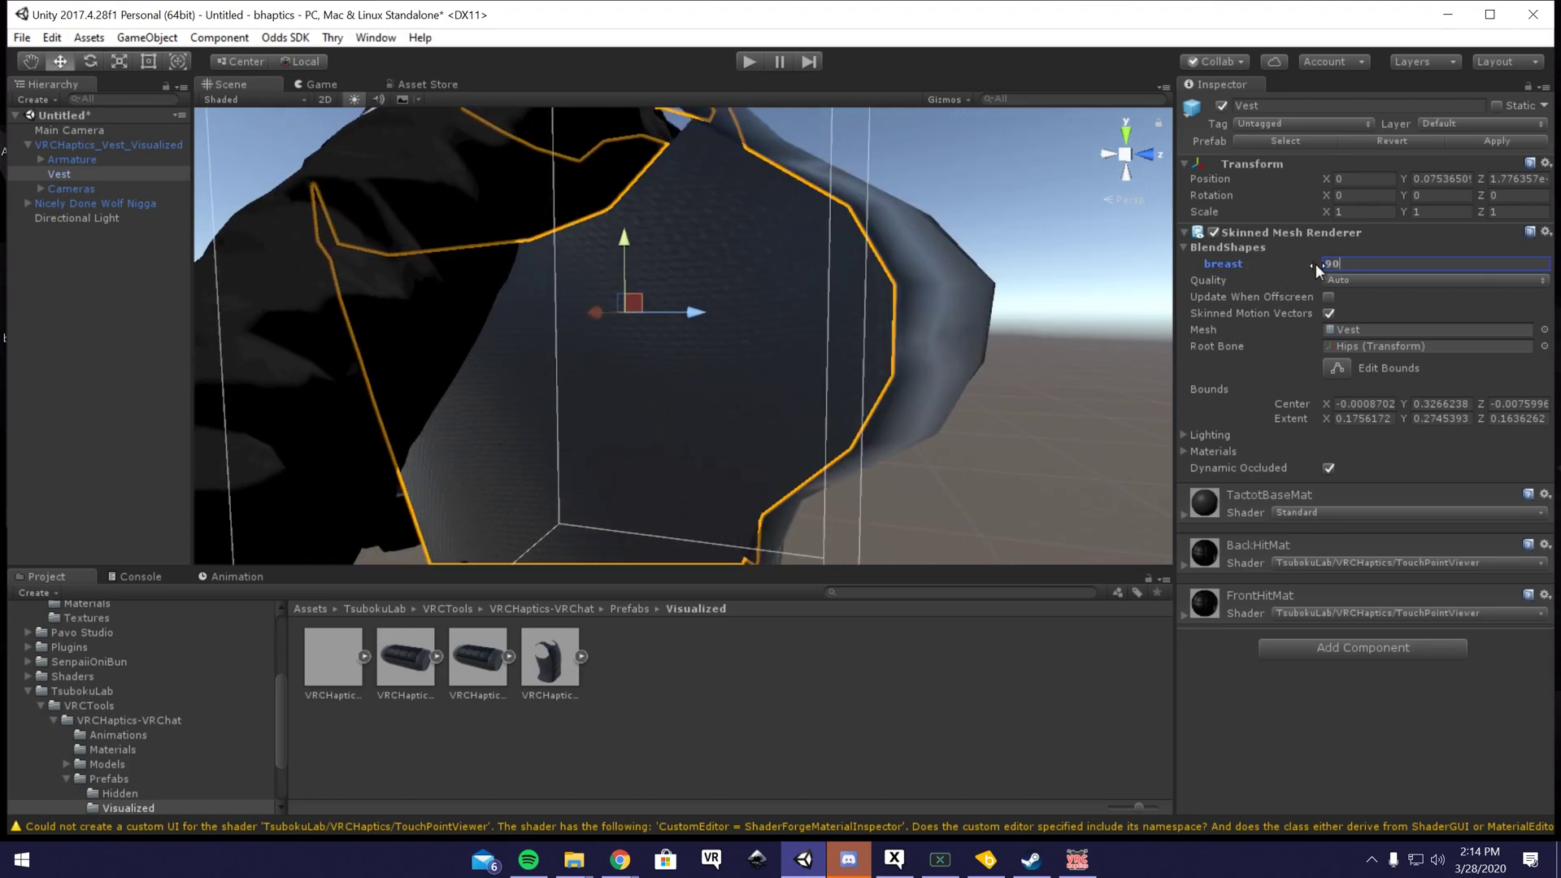
Step: Delete VRCHaptics_Vest_Visualized from the scene and go back to the Prefabs folder
{"action": "left_click", "coordinate": [807, 262]}
{"action": "scroll", "coordinate": [807, 262], "scroll_direction": "down", "scroll_amount": 5}
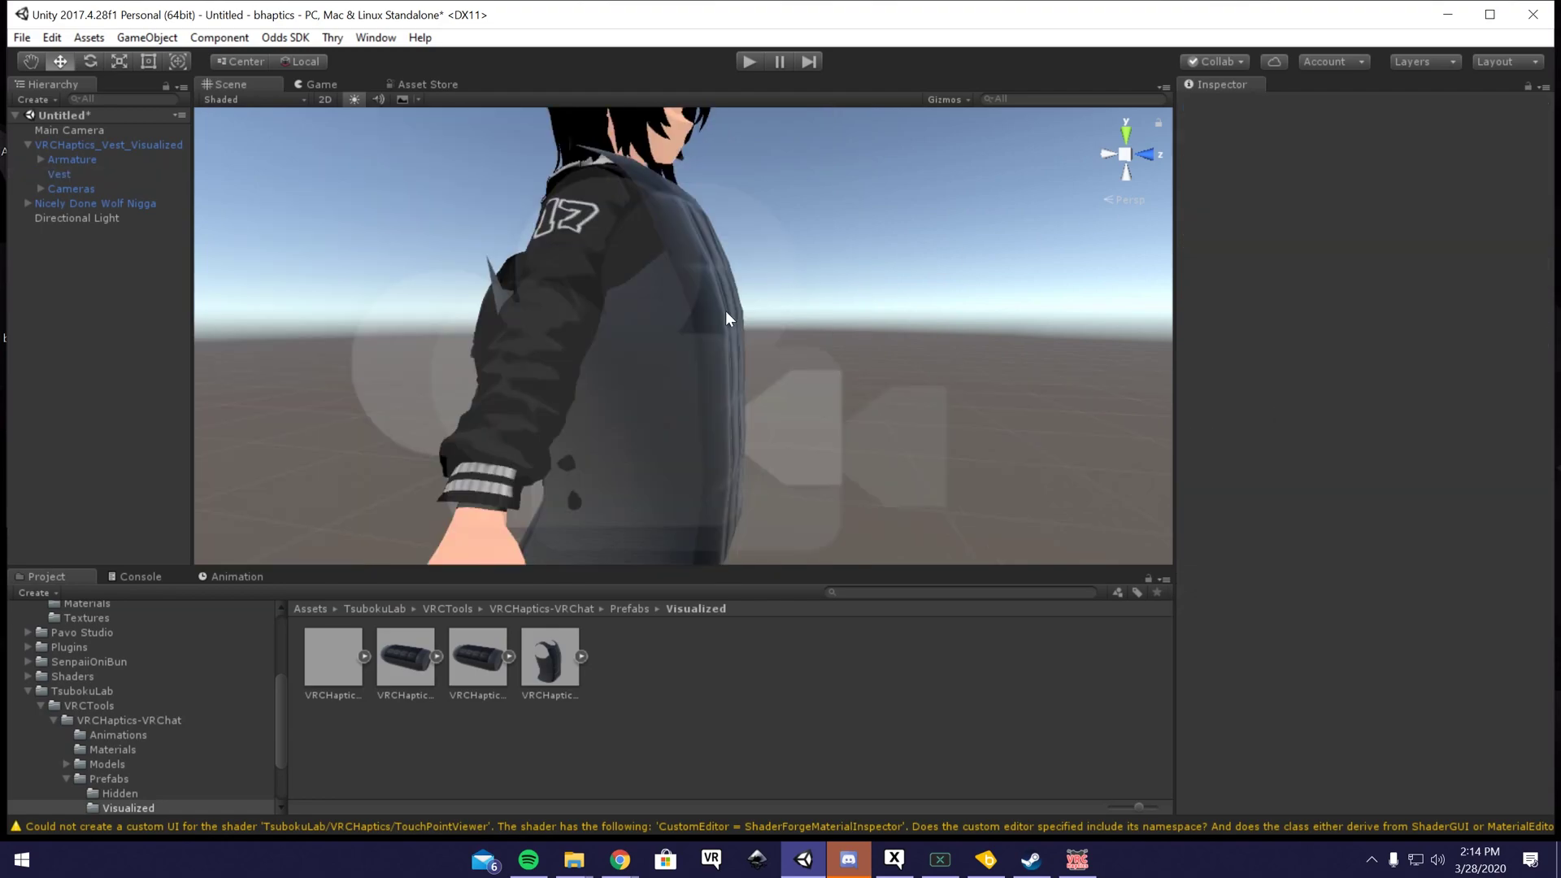
{"action": "left_click", "coordinate": [705, 327]}
{"action": "left_click_drag", "start_coordinate": [728, 310], "coordinate": [545, 255]}
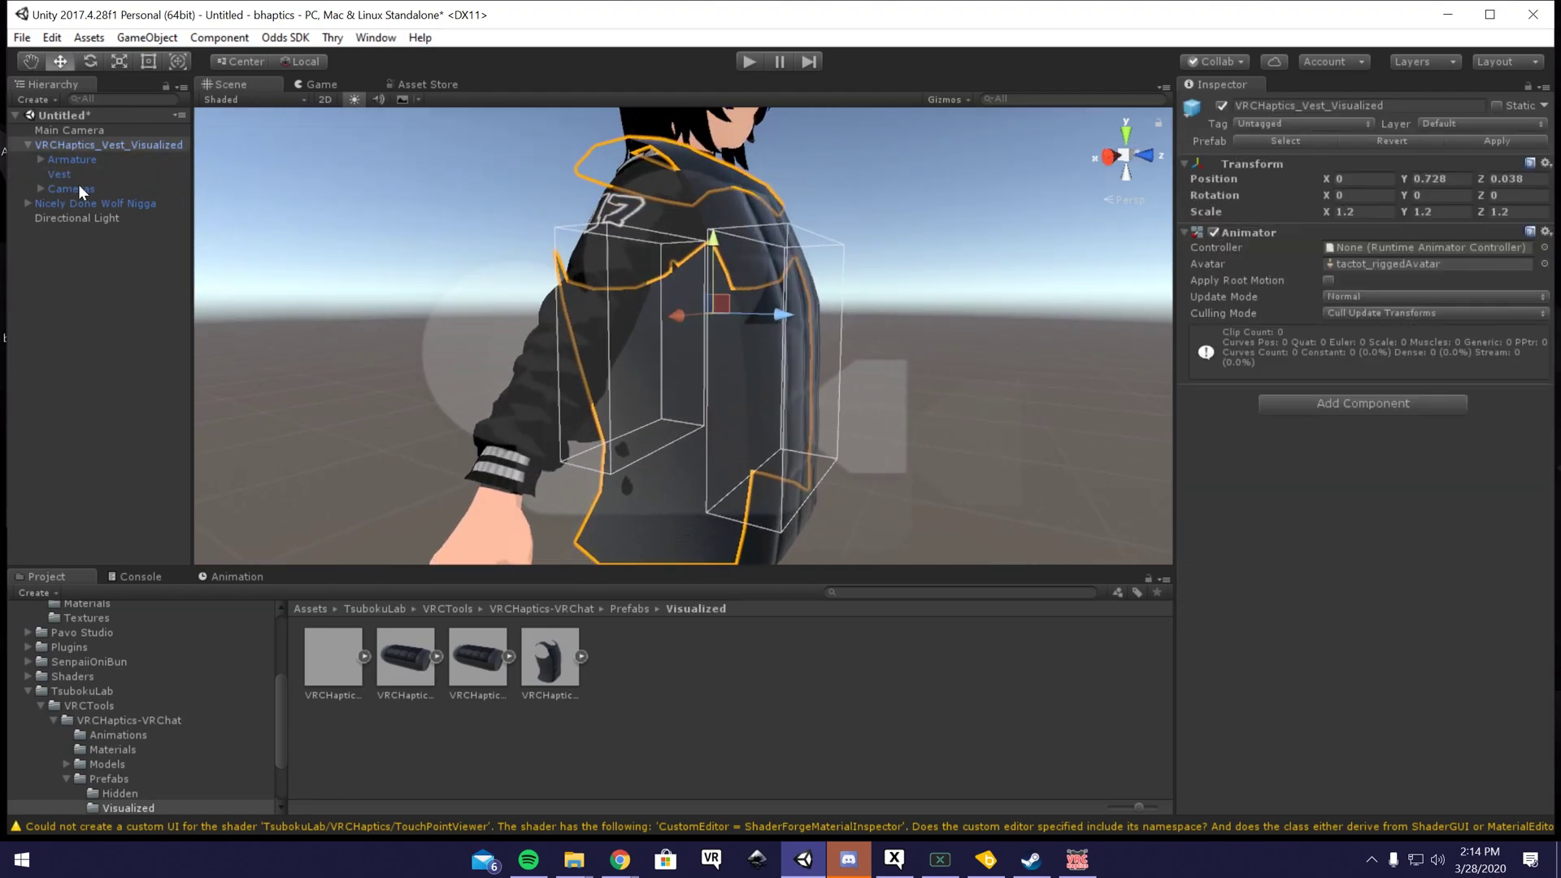
{"action": "key", "text": "Delete"}
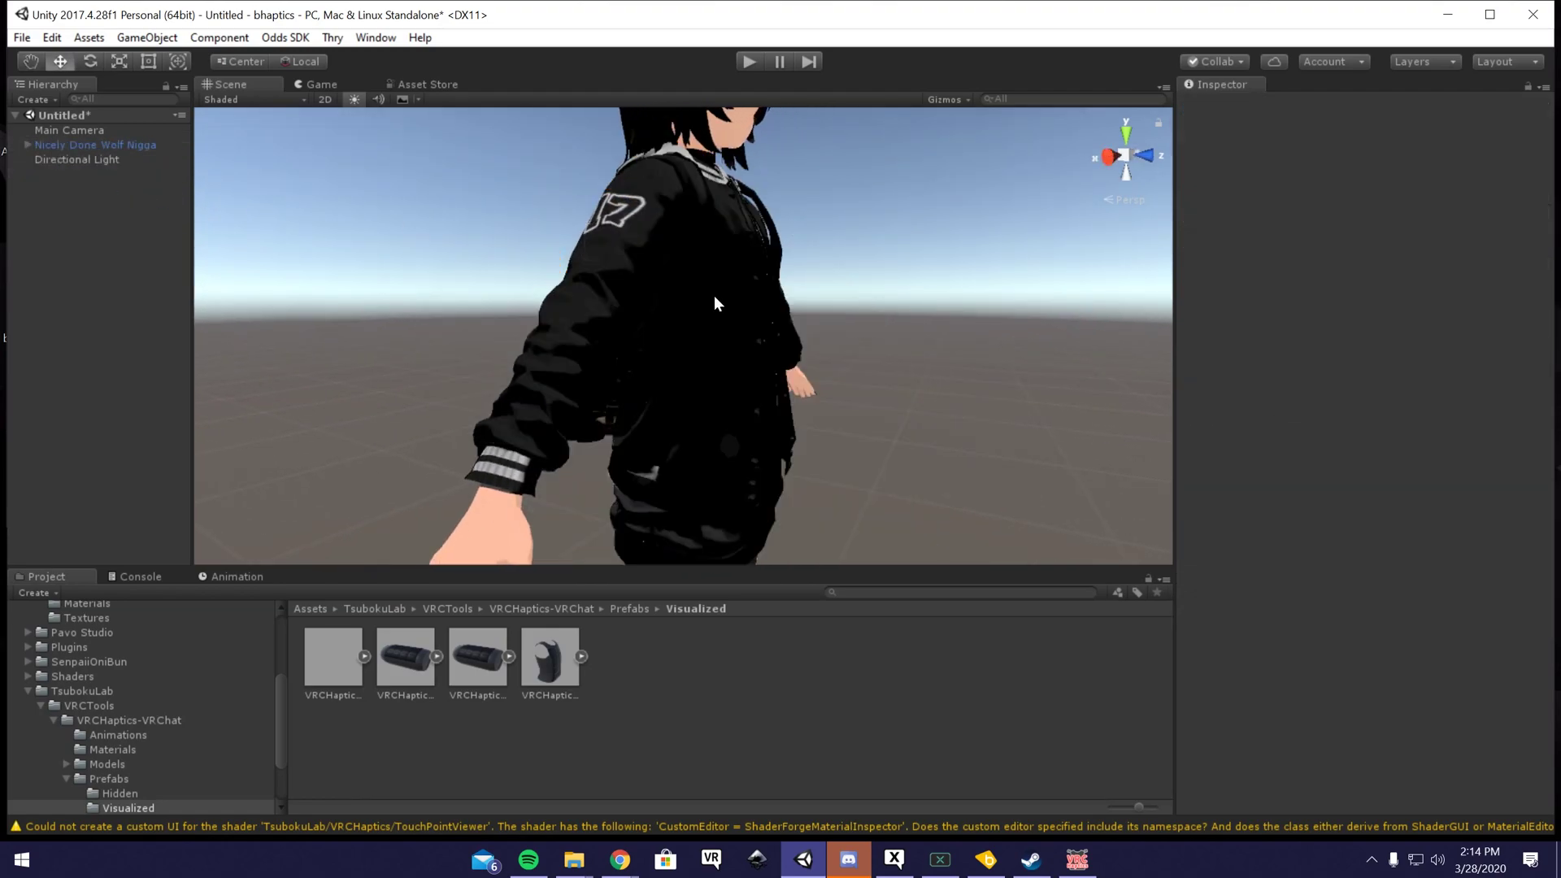
{"action": "left_click", "coordinate": [630, 610]}
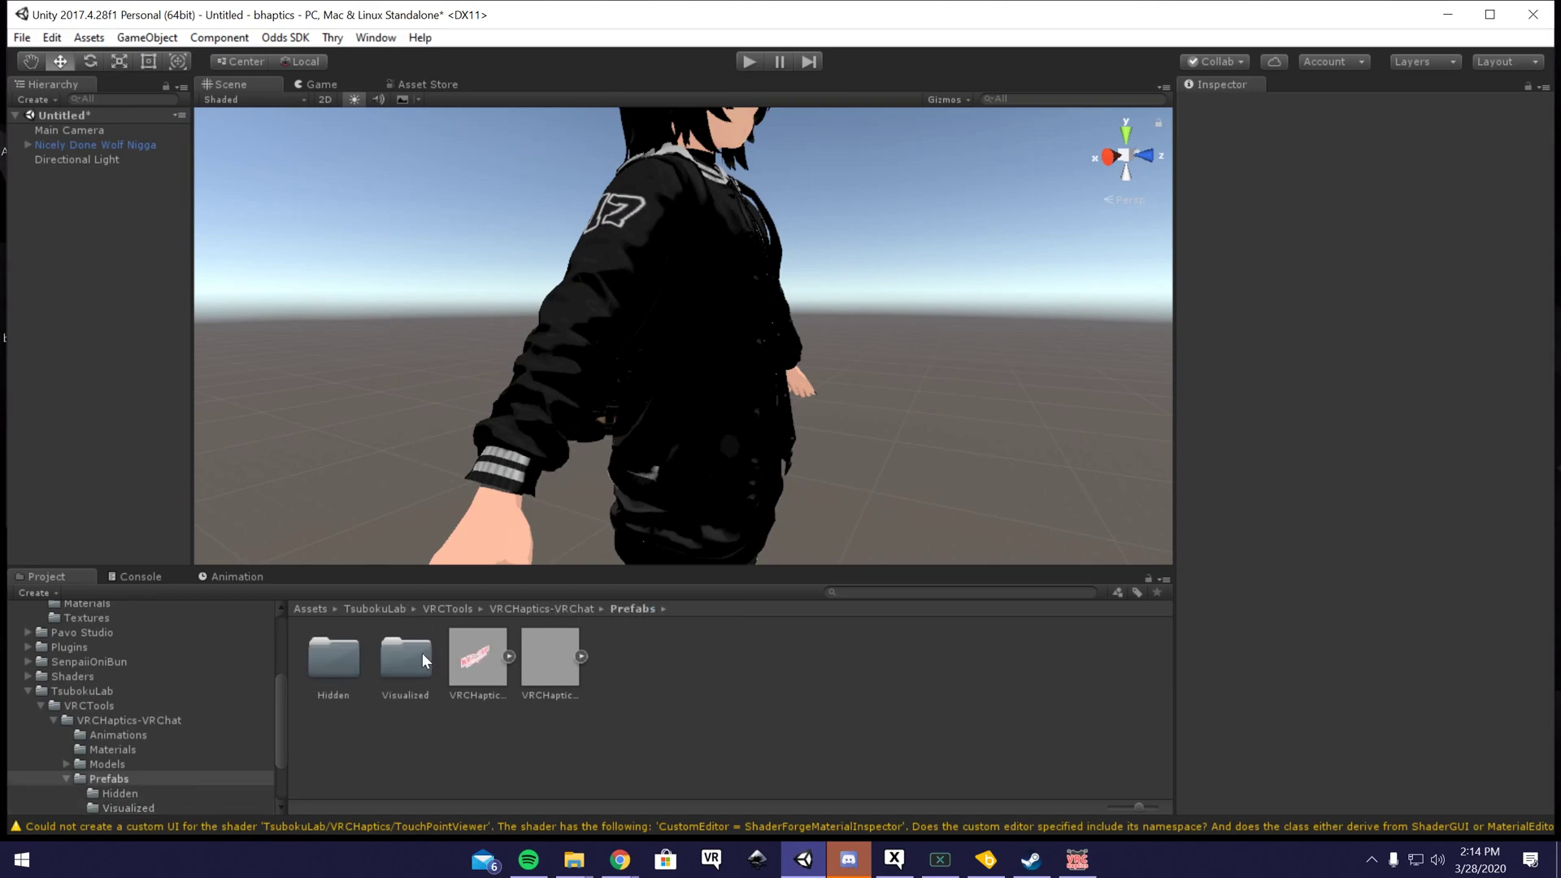
Step: Place the VRCHaptics_Vest_Hidden prefab from Prefabs/Hidden in the scene at position 0, 0, 0
{"action": "left_click", "coordinate": [409, 665]}
{"action": "double_click", "coordinate": [413, 668]}
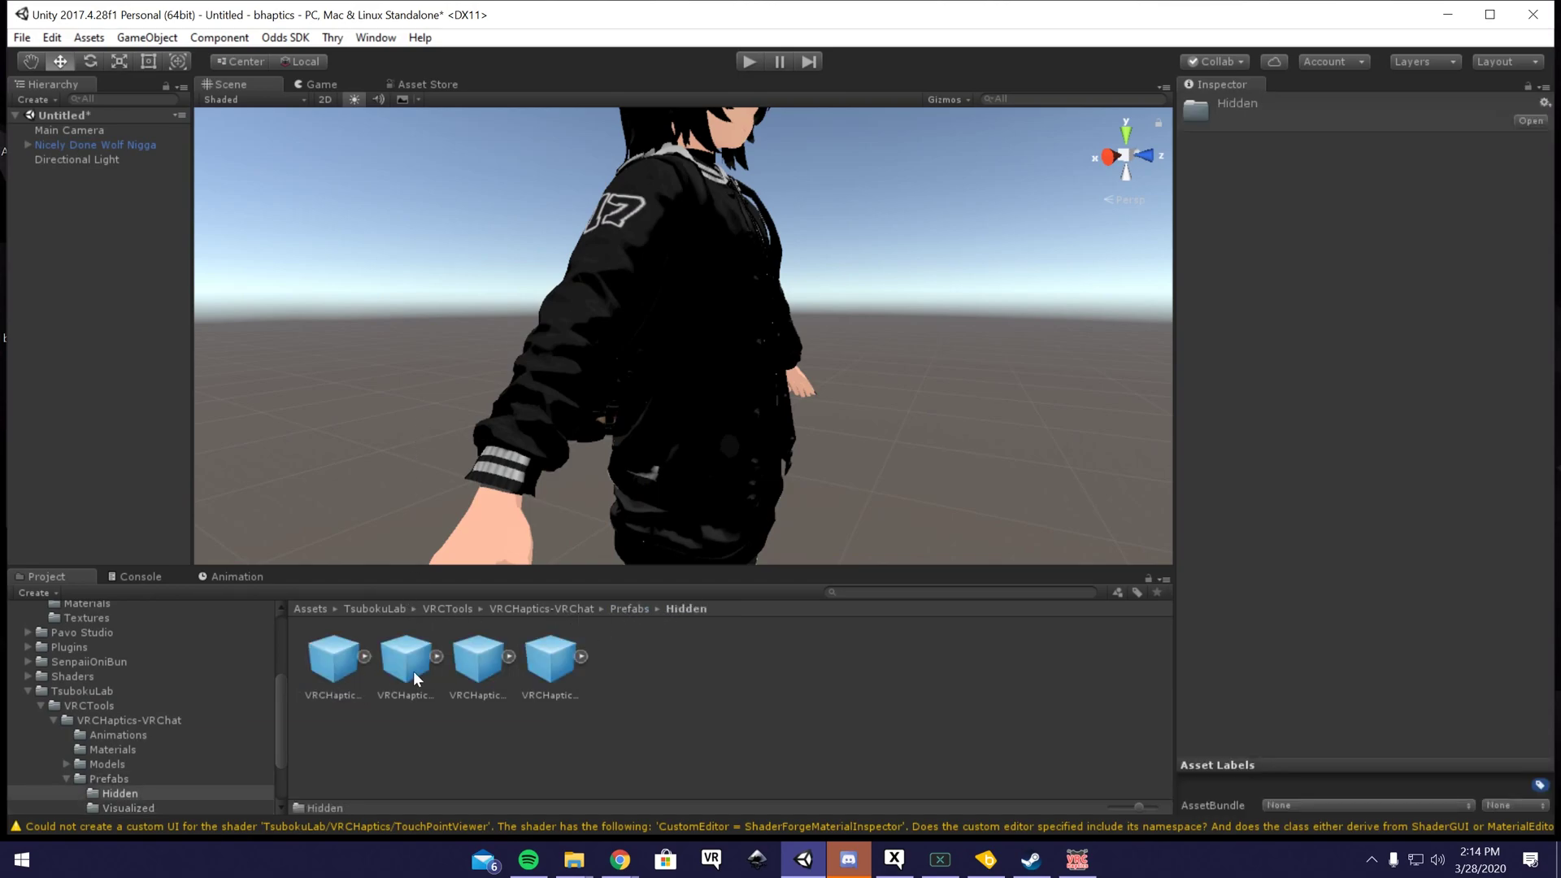
{"action": "left_click", "coordinate": [555, 668]}
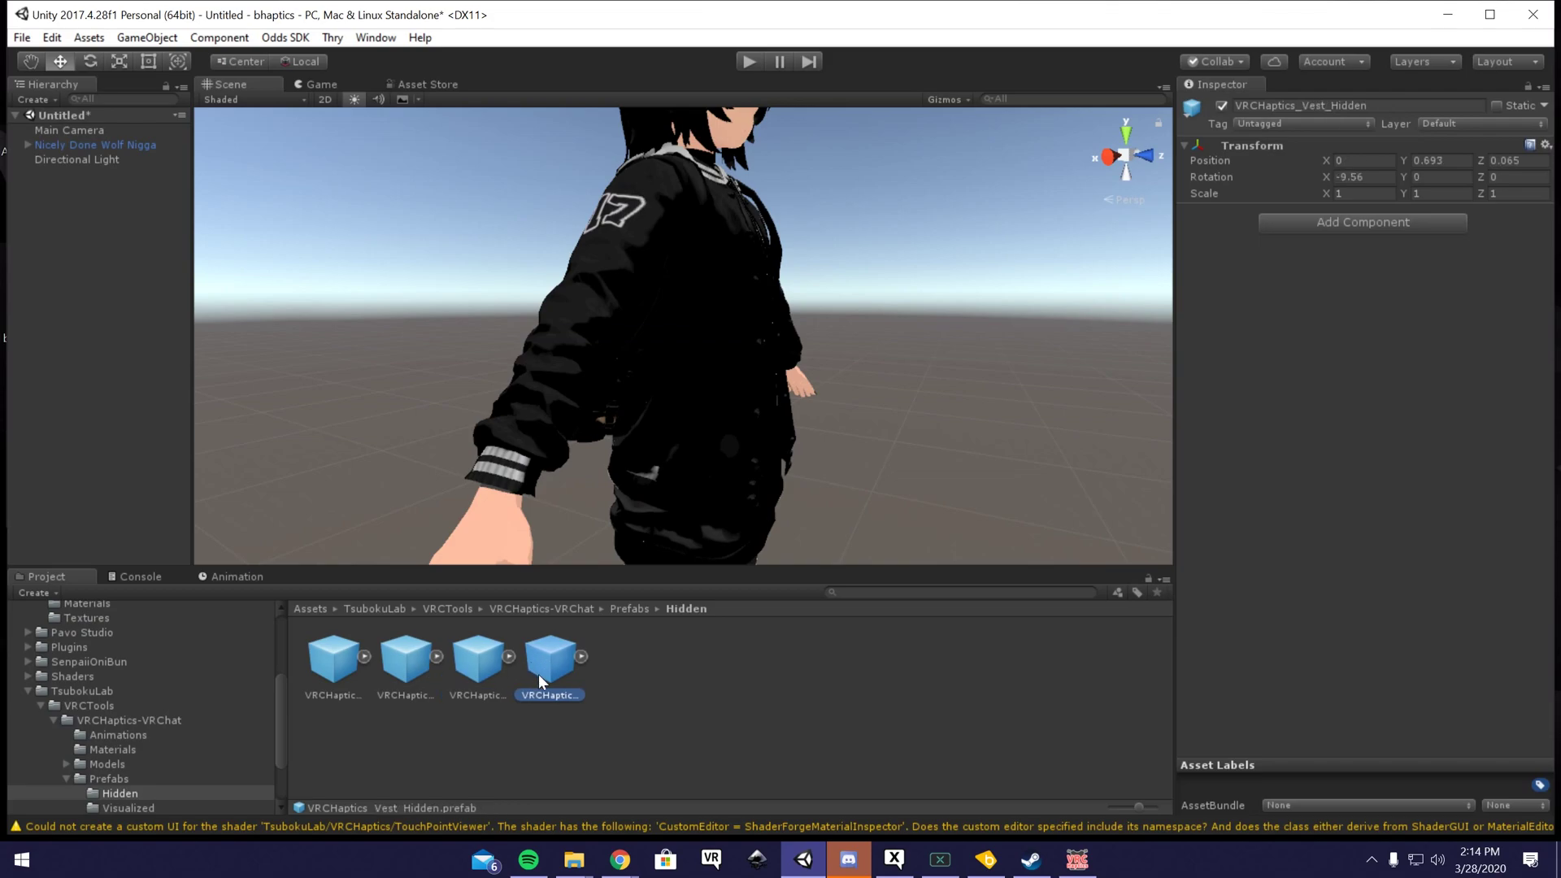
{"action": "left_click_drag", "start_coordinate": [539, 675], "coordinate": [835, 481]}
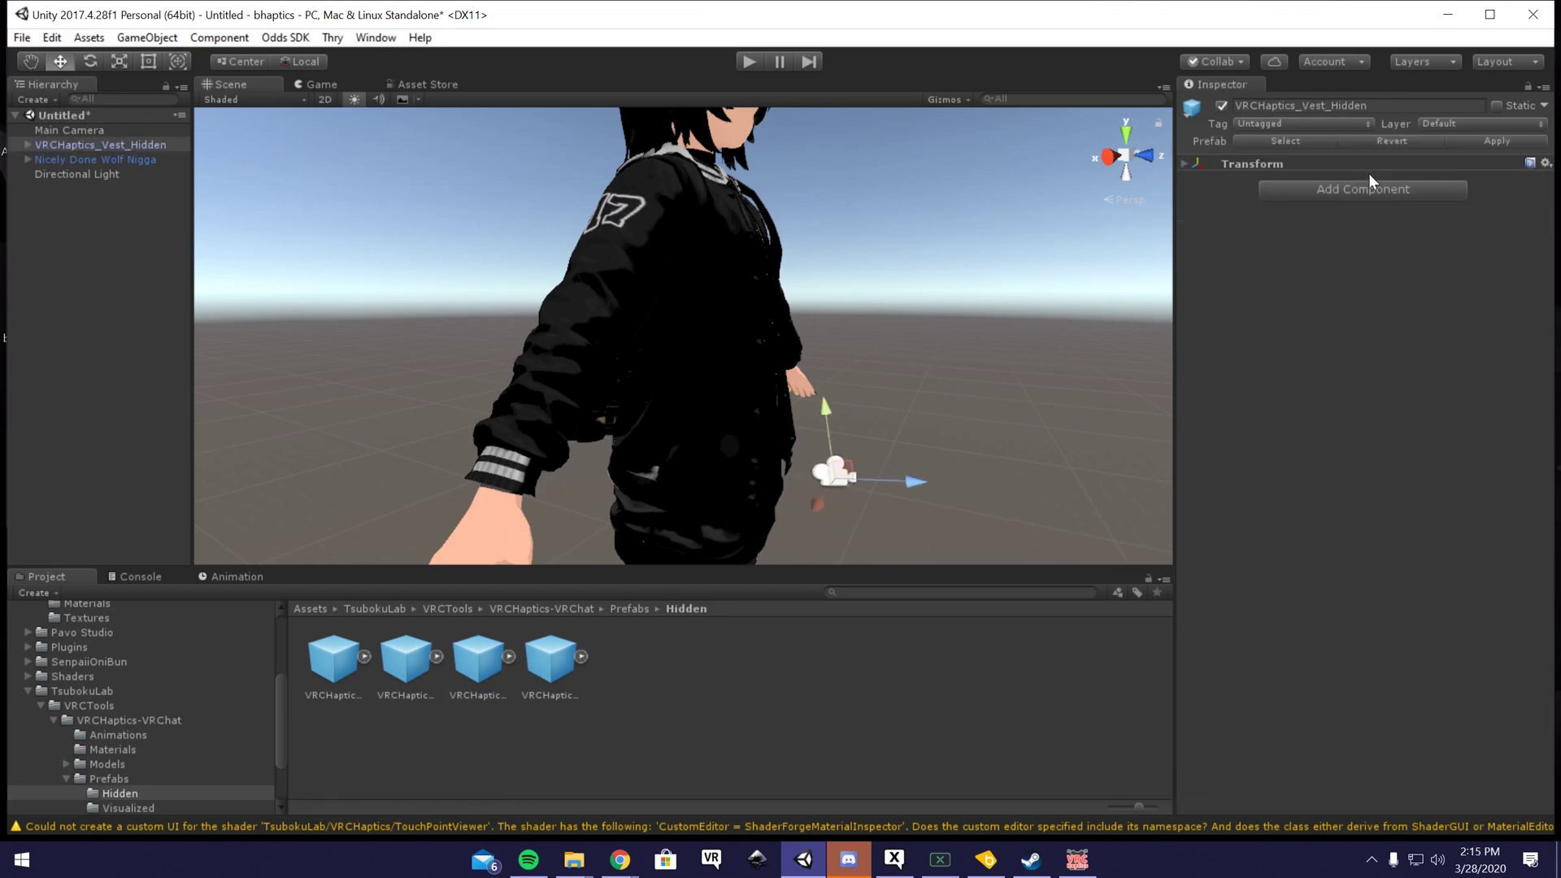
{"action": "left_click", "coordinate": [1364, 179]}
{"action": "type", "text": "0"}
{"action": "key", "text": "Tab"}
{"action": "type", "text": "0"}
{"action": "key", "text": "Tab"}
{"action": "type", "text": "0"}
Step: Move the hidden vest up and back onto the torso, to Y 0.917, Z 0.027
{"action": "left_click", "coordinate": [1144, 154]}
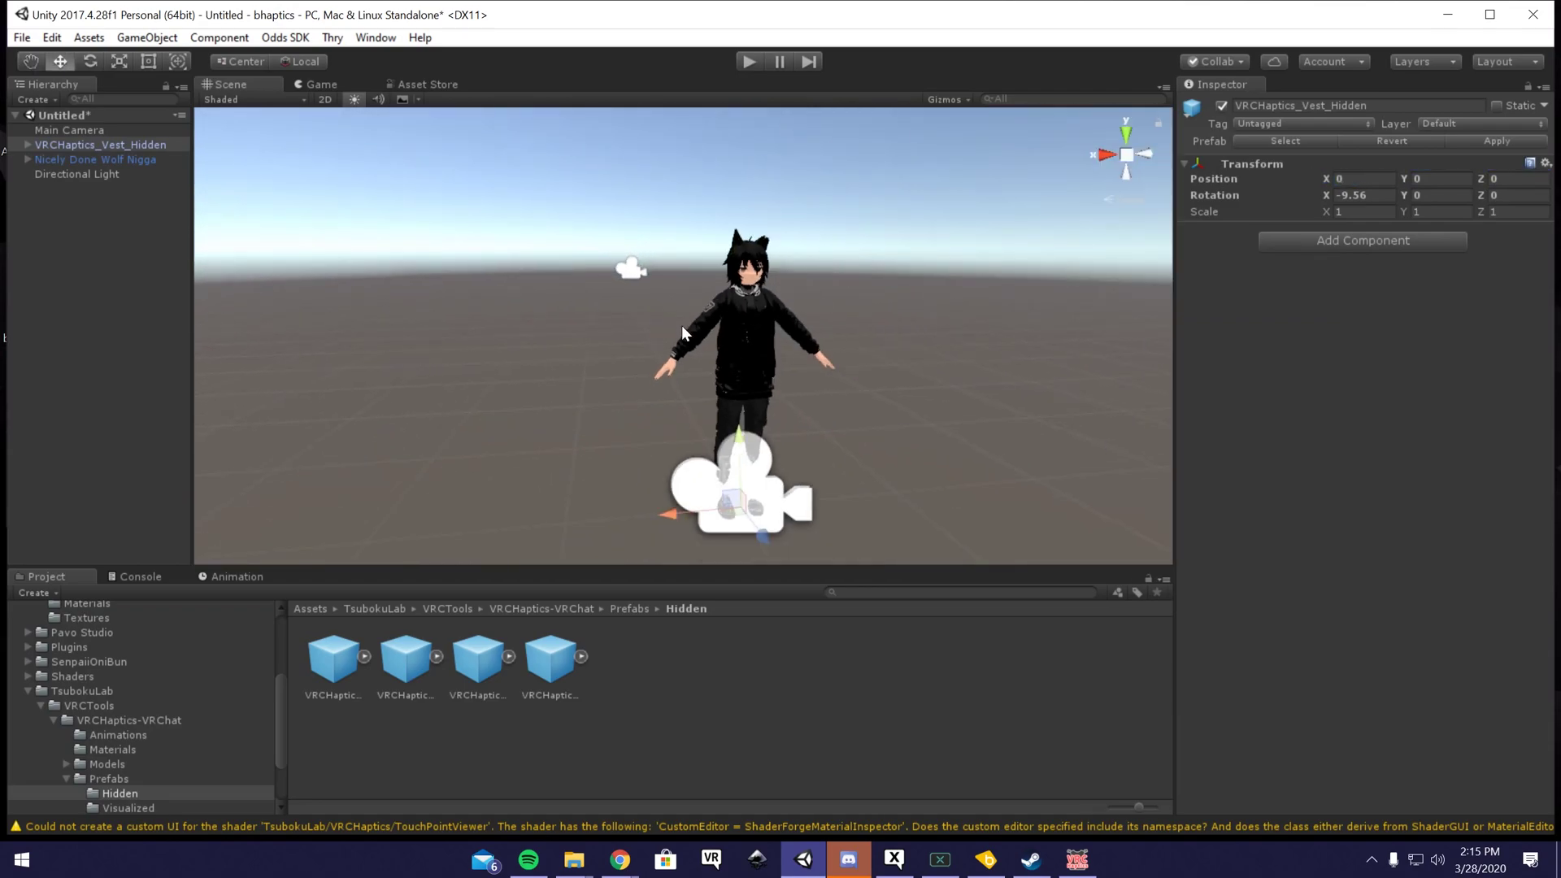
{"action": "left_click_drag", "start_coordinate": [795, 510], "coordinate": [811, 324]}
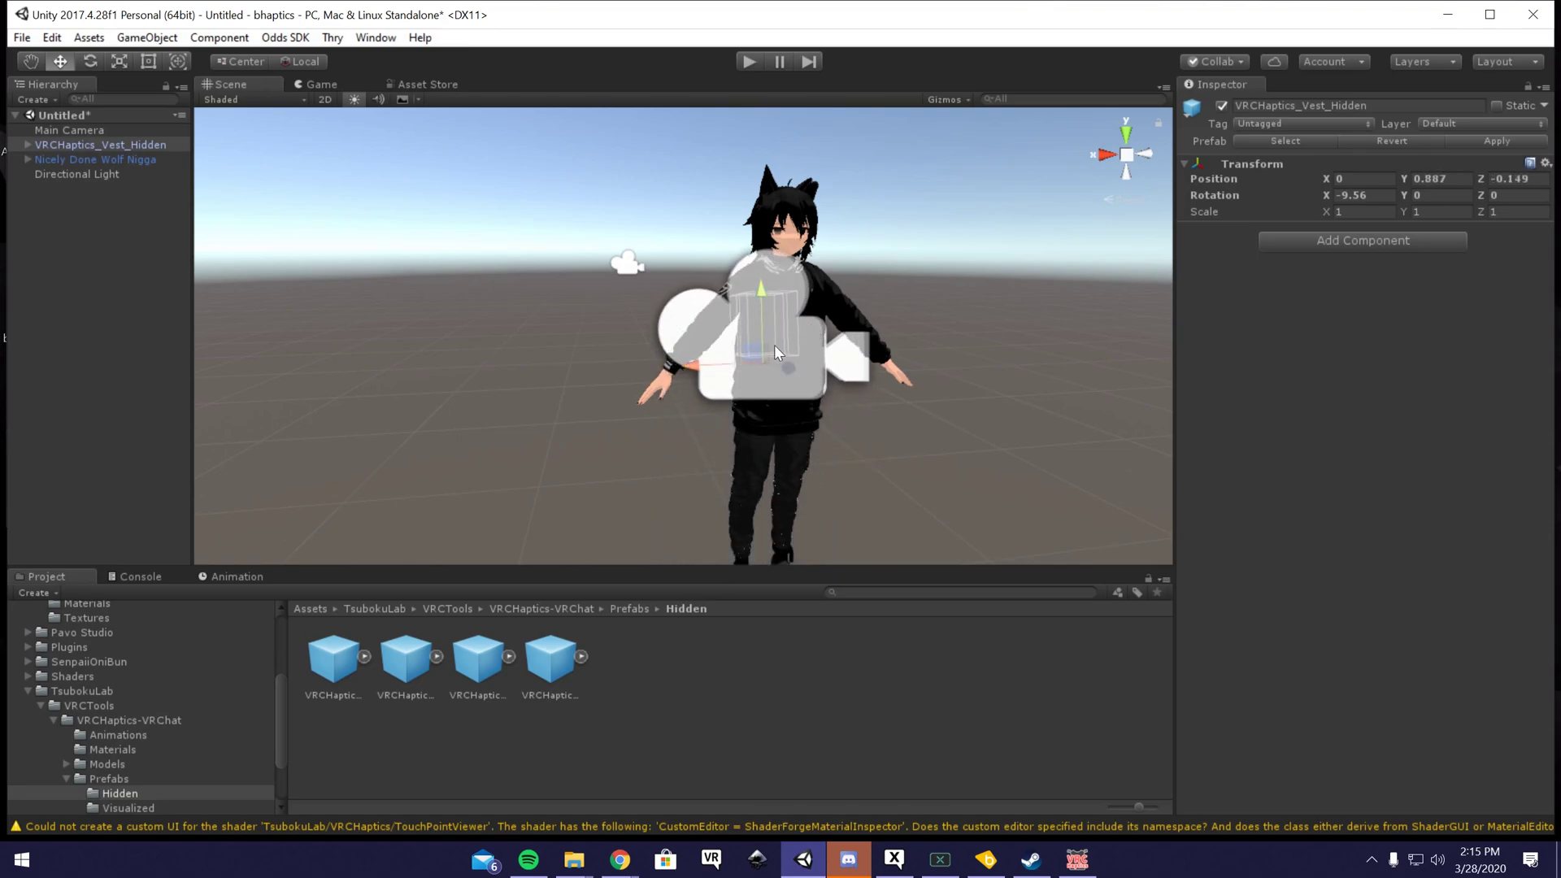
{"action": "left_click", "coordinate": [1104, 154]}
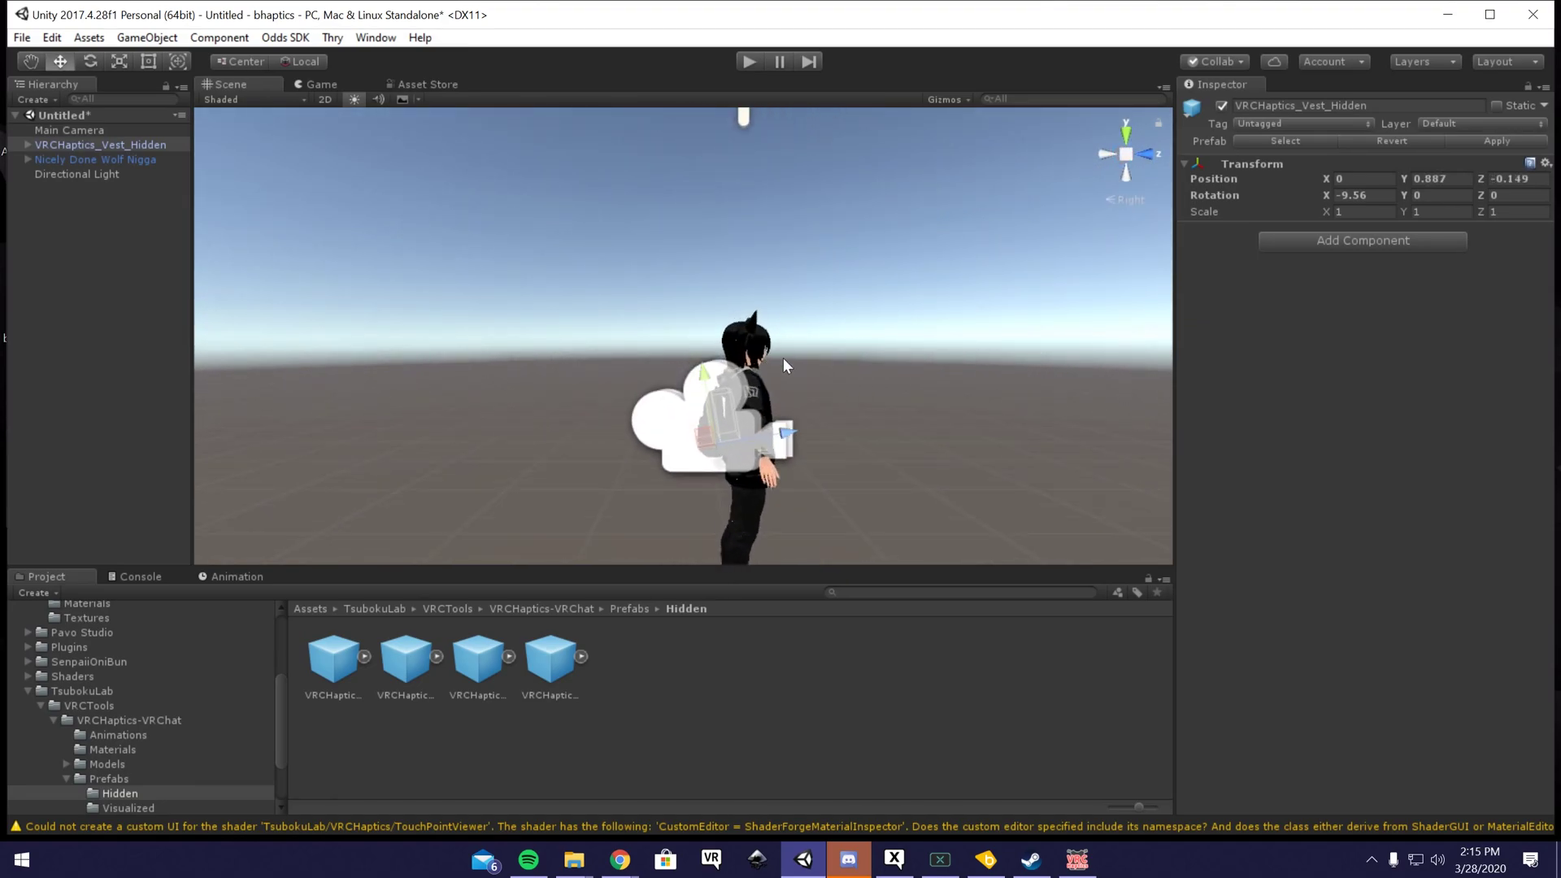
{"action": "key", "text": "f"}
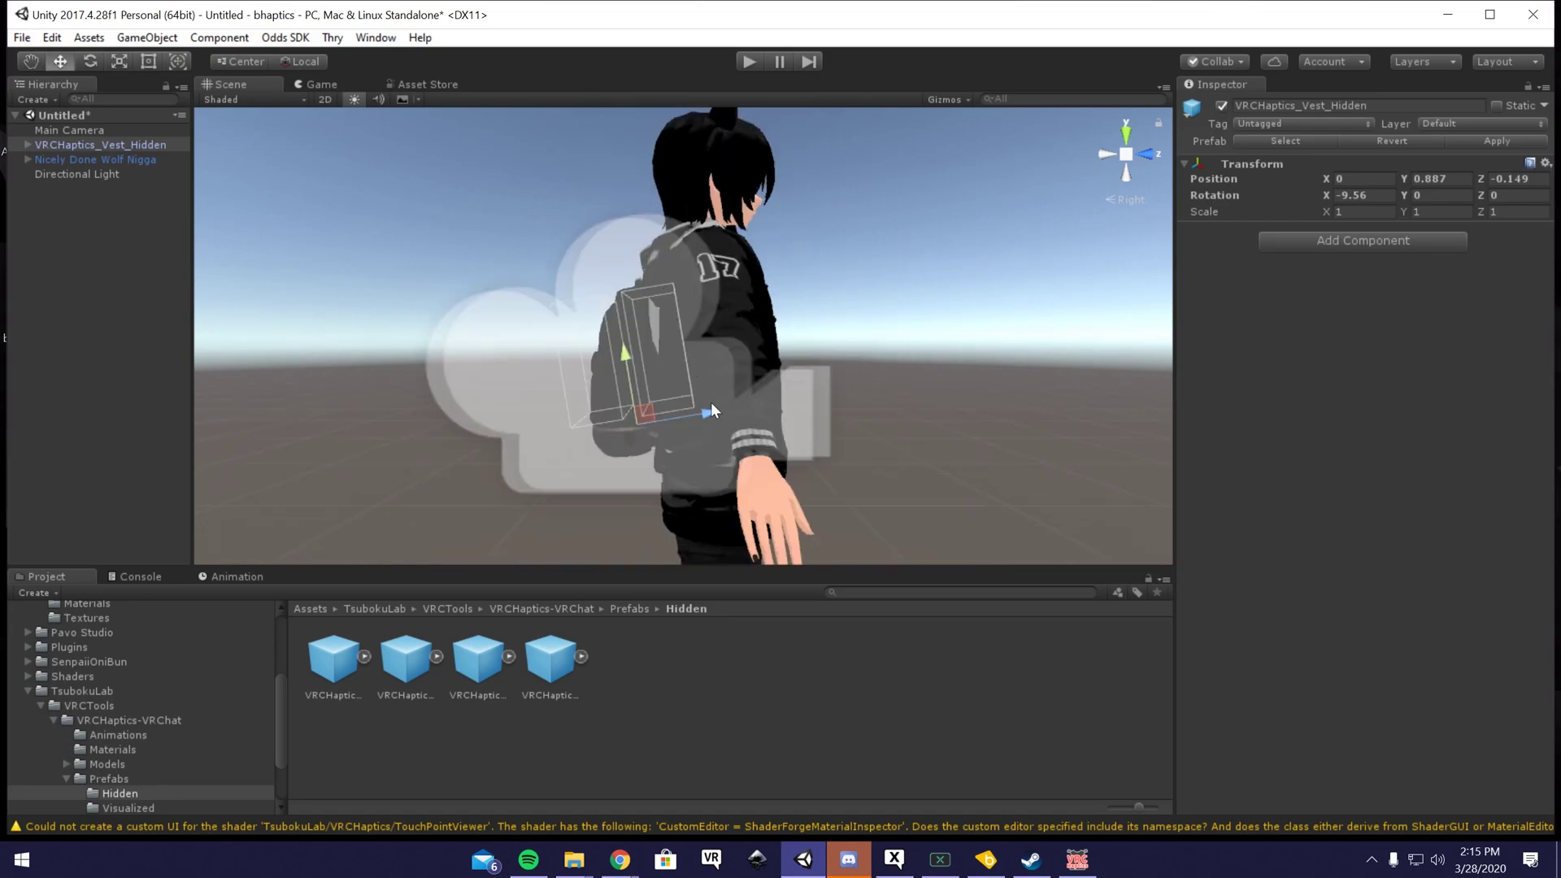
{"action": "left_click_drag", "start_coordinate": [712, 413], "coordinate": [802, 396]}
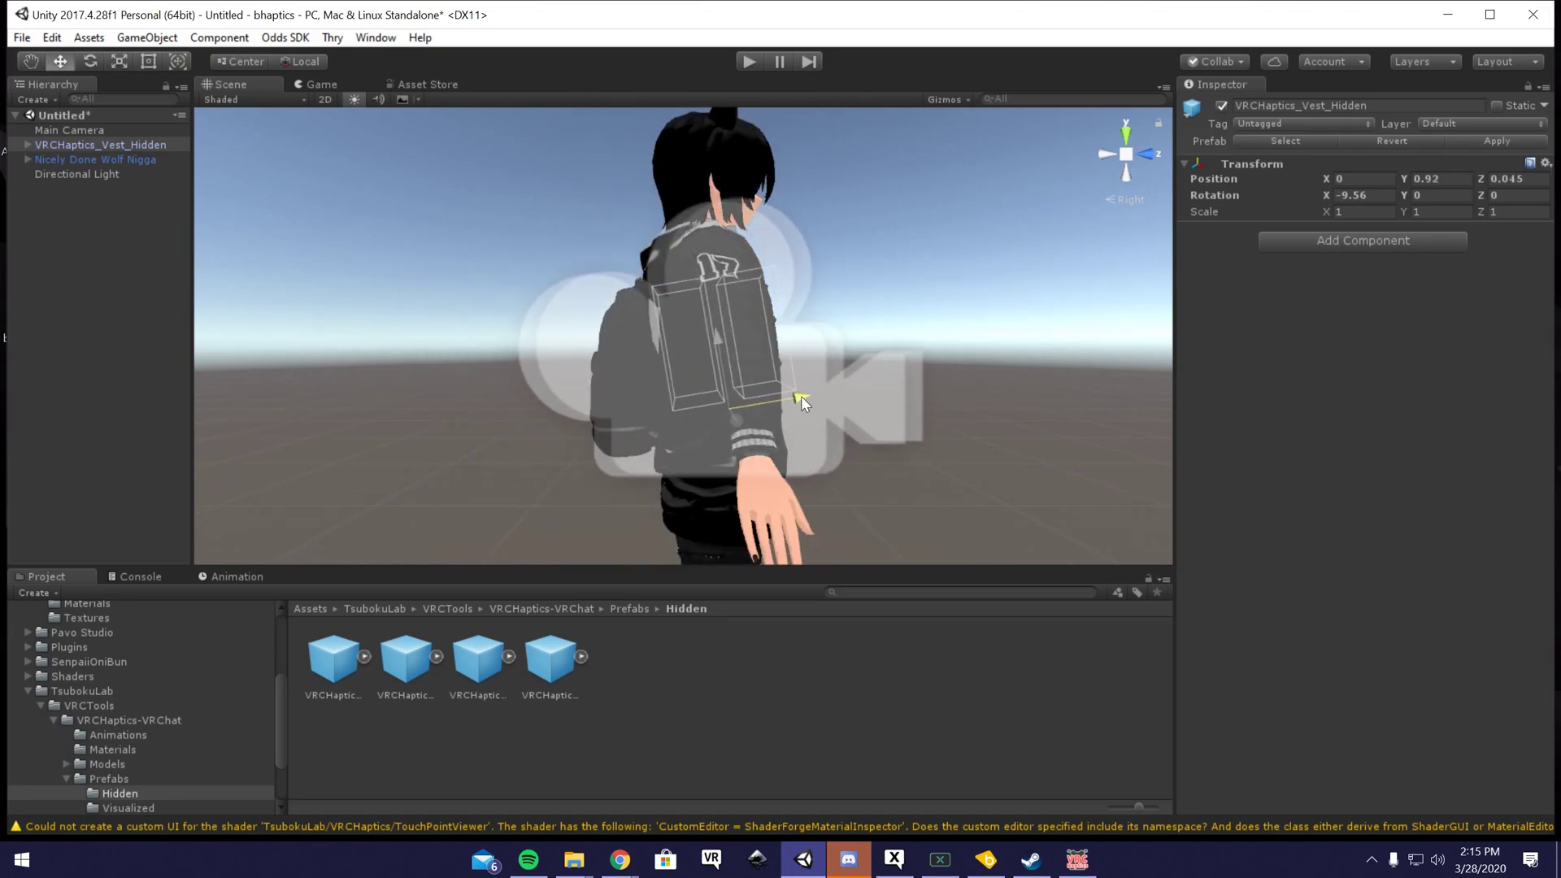
Step: Move the vest's Front part forward onto the chest, to Z 0.161
{"action": "left_click", "coordinate": [25, 145]}
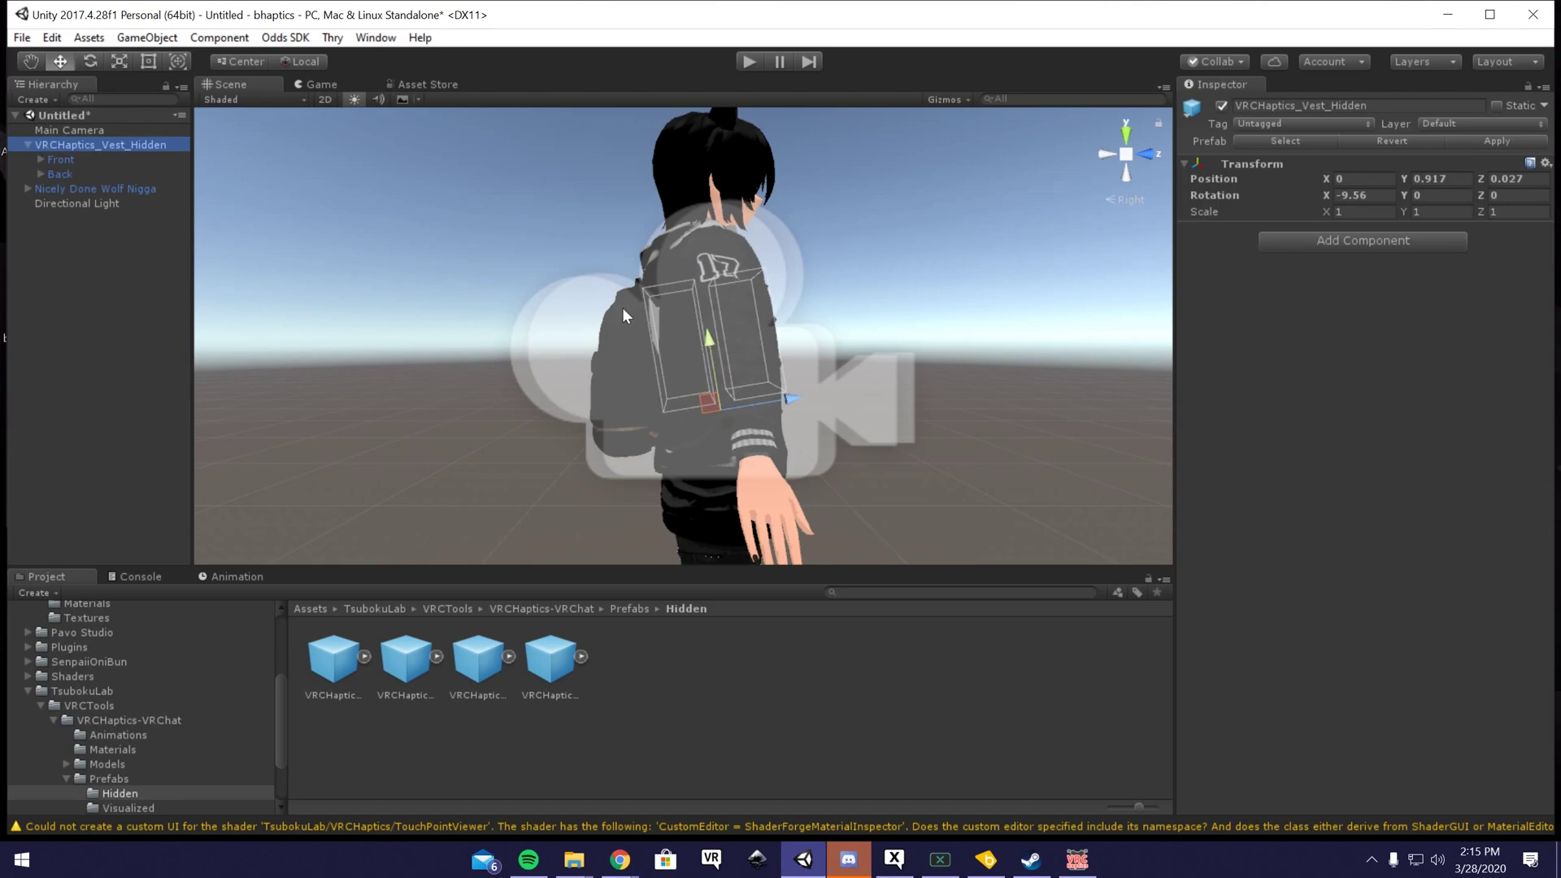
{"action": "left_click", "coordinate": [41, 159]}
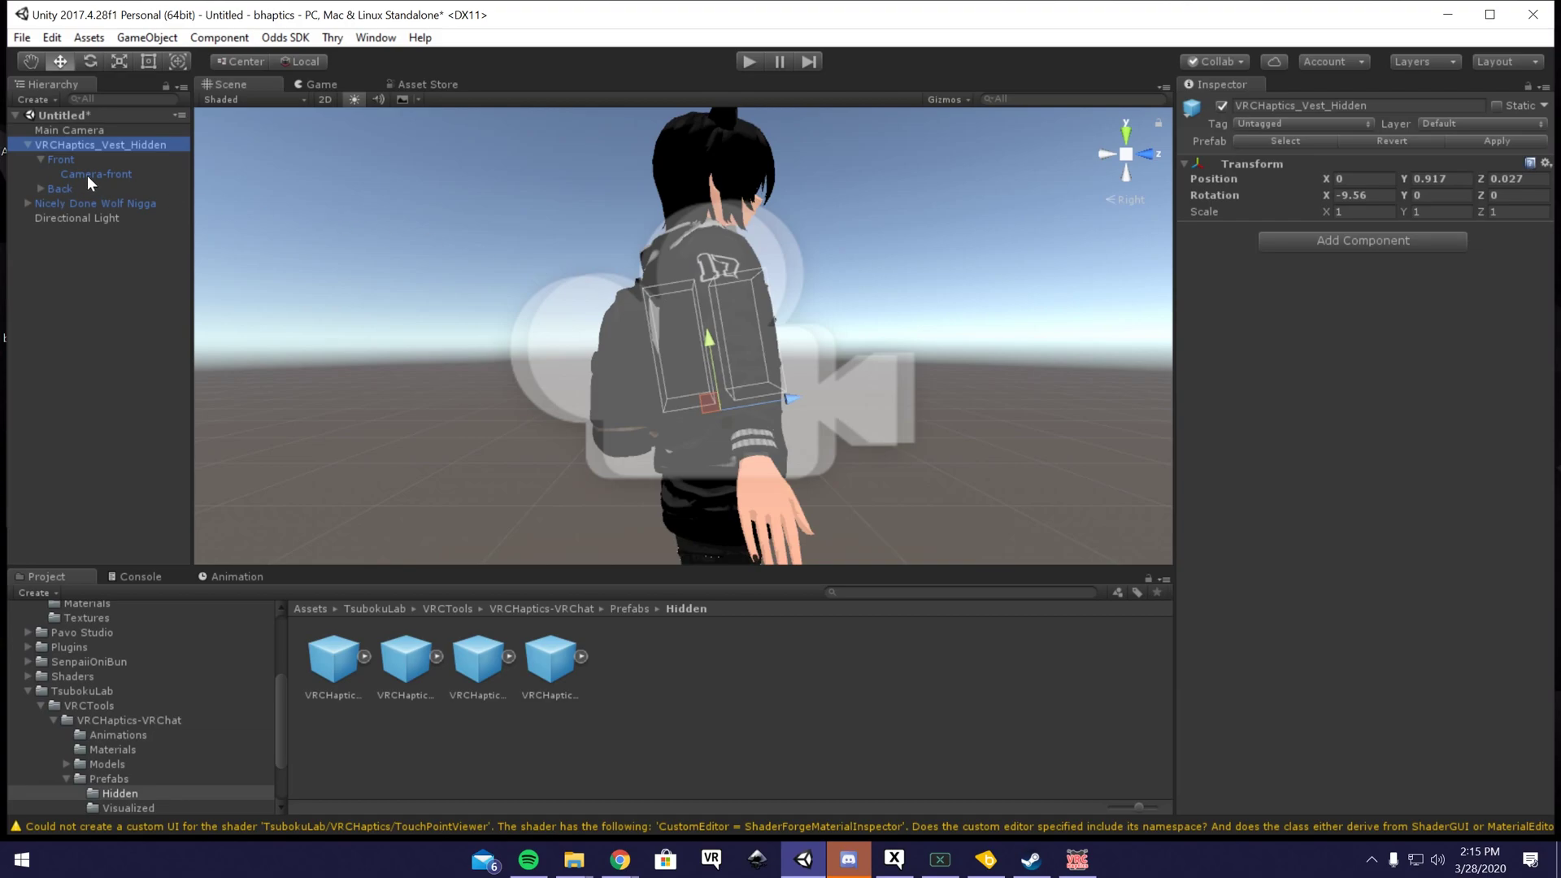
{"action": "left_click", "coordinate": [60, 160]}
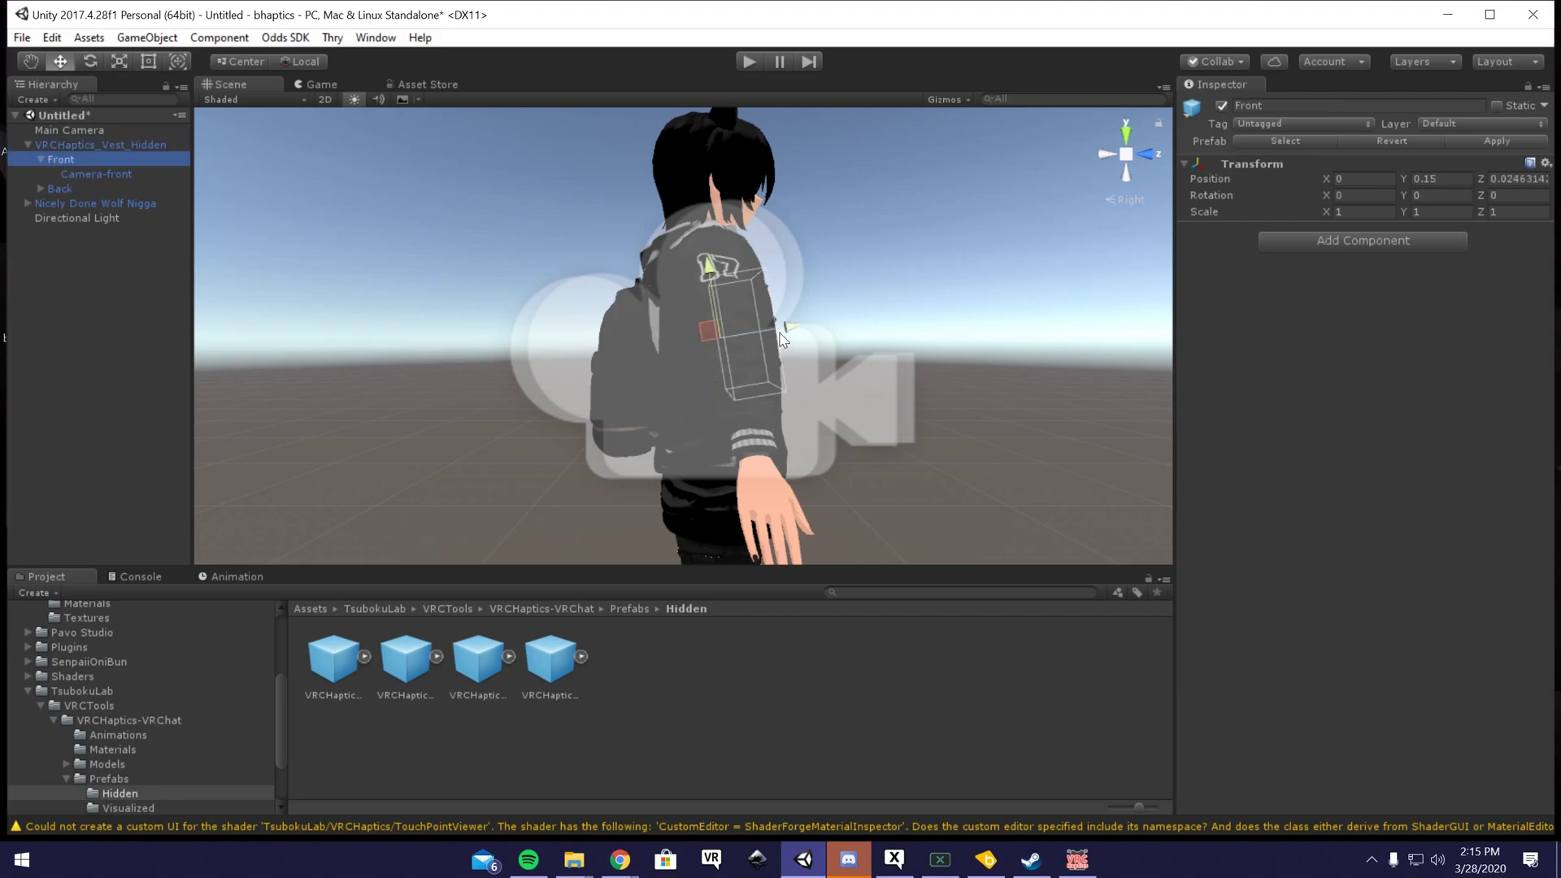
{"action": "mouse_move", "coordinate": [790, 326]}
{"action": "left_mouse_down"}
{"action": "mouse_move", "coordinate": [846, 320]}
{"action": "mouse_move", "coordinate": [812, 318]}
{"action": "left_mouse_up"}
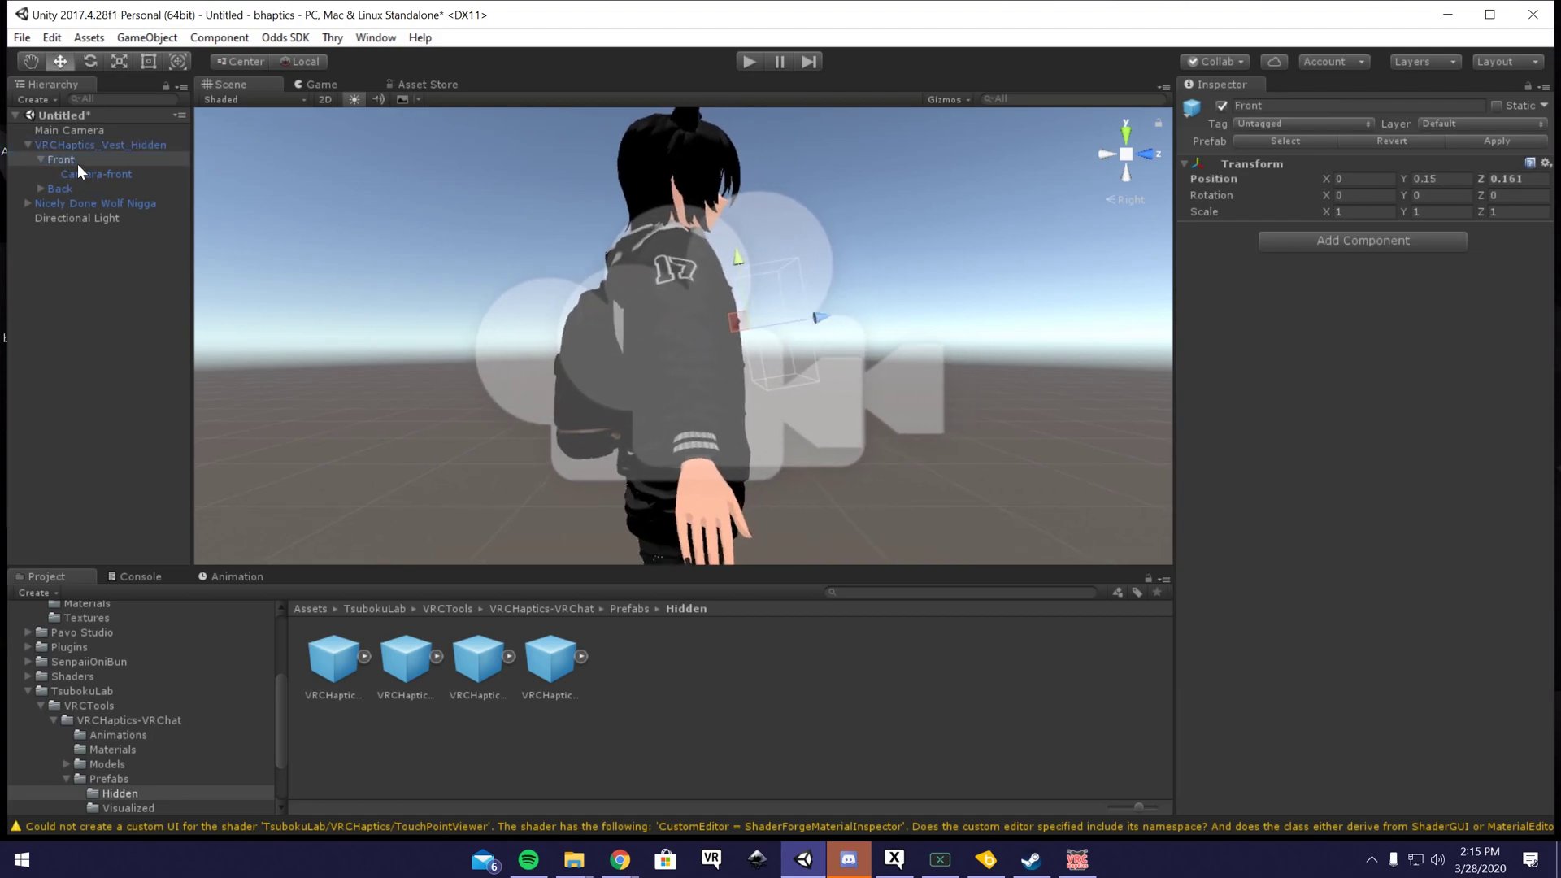
Step: Move the Back part to Z -0.11 against the back and tilt it to X rotation -7.55
{"action": "left_click", "coordinate": [59, 188]}
{"action": "left_click_drag", "start_coordinate": [608, 354], "coordinate": [549, 375]}
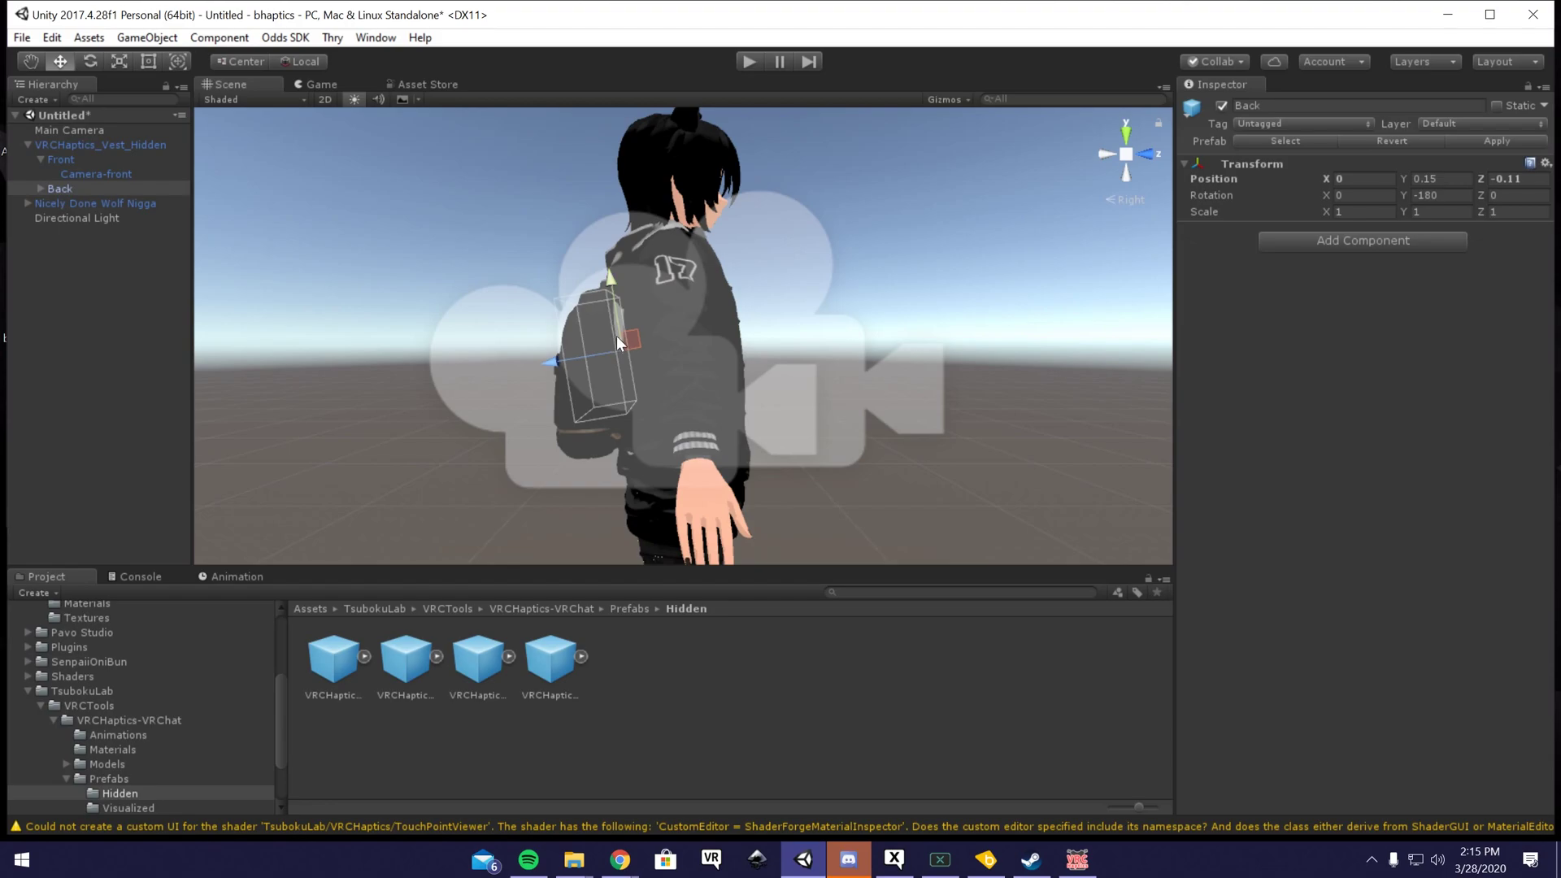
{"action": "left_click_drag", "start_coordinate": [606, 412], "coordinate": [778, 406]}
{"action": "left_click_drag", "start_coordinate": [709, 319], "coordinate": [592, 327]}
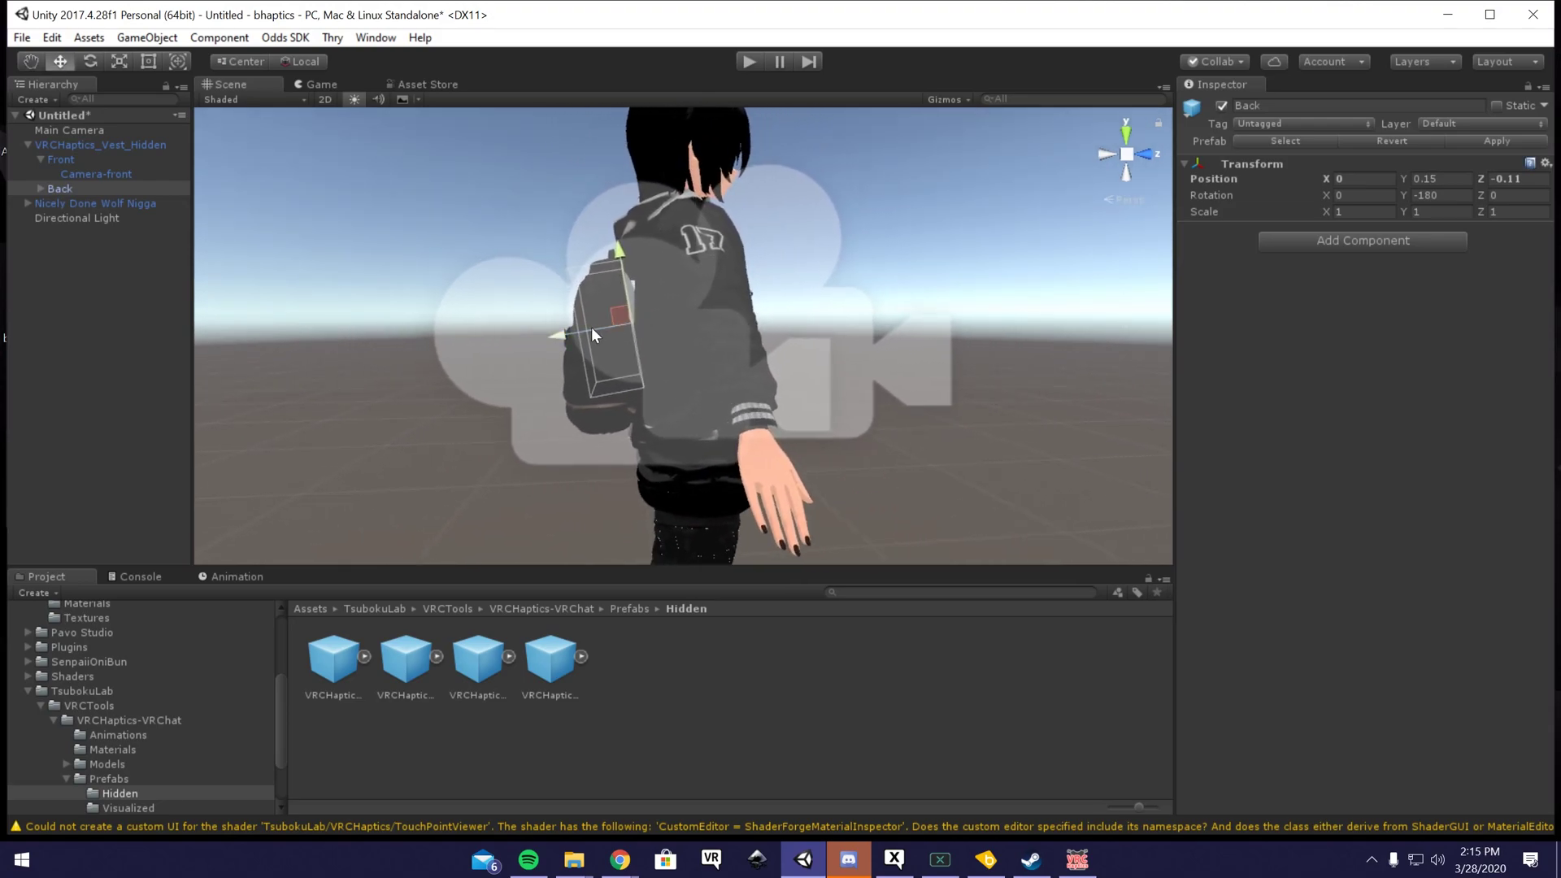
{"action": "left_click", "coordinate": [89, 61]}
{"action": "left_click_drag", "start_coordinate": [703, 283], "coordinate": [715, 295]}
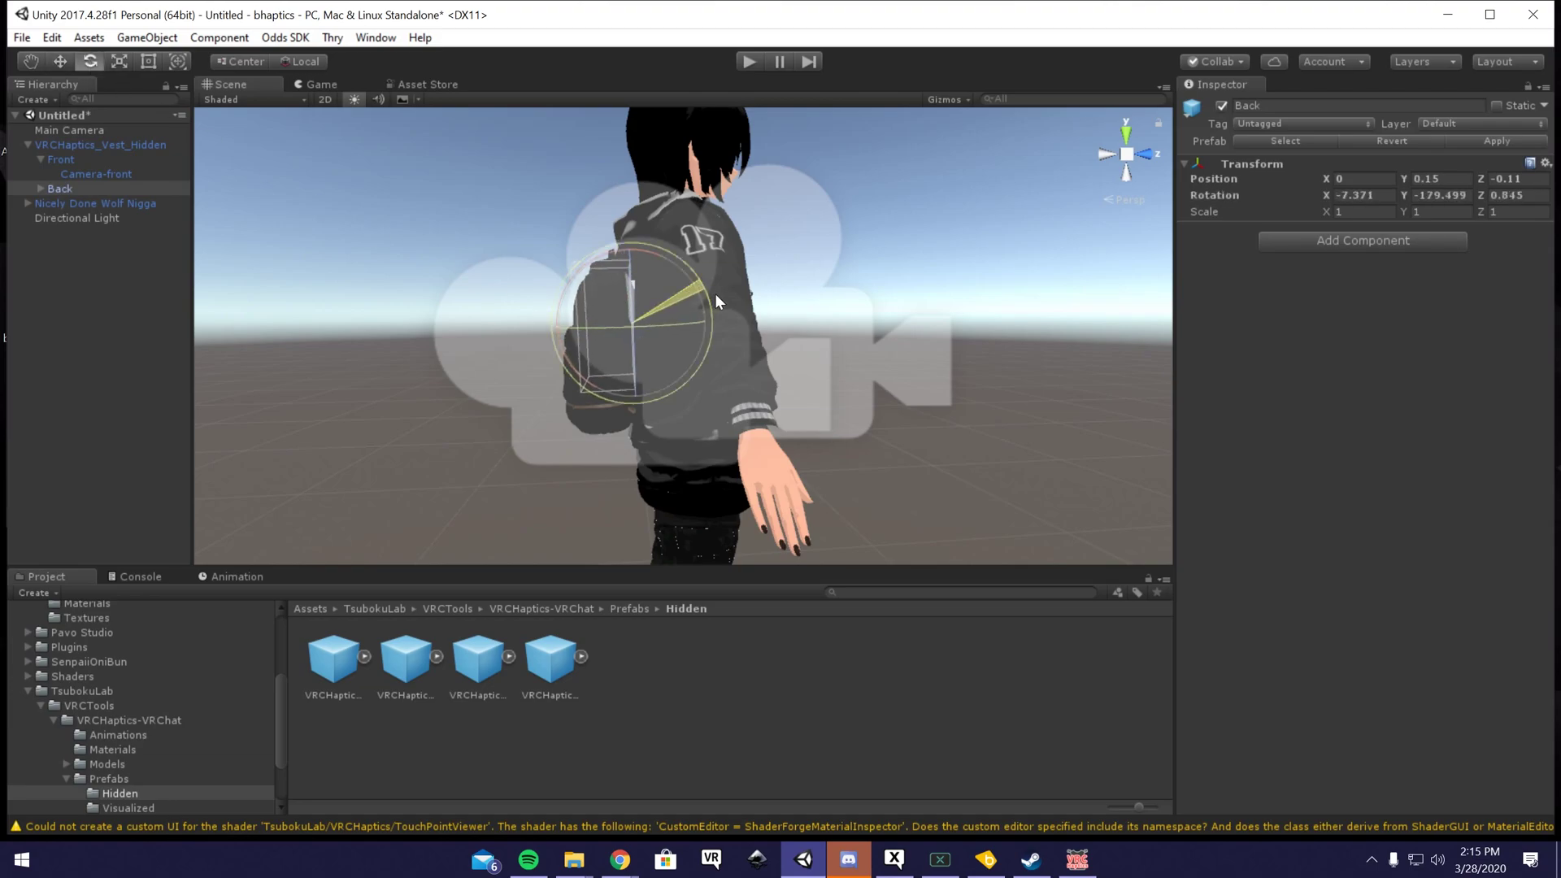
Step: In front view, nudge the Front part sideways to X 0.004
{"action": "left_click", "coordinate": [1145, 155]}
{"action": "left_click", "coordinate": [60, 161]}
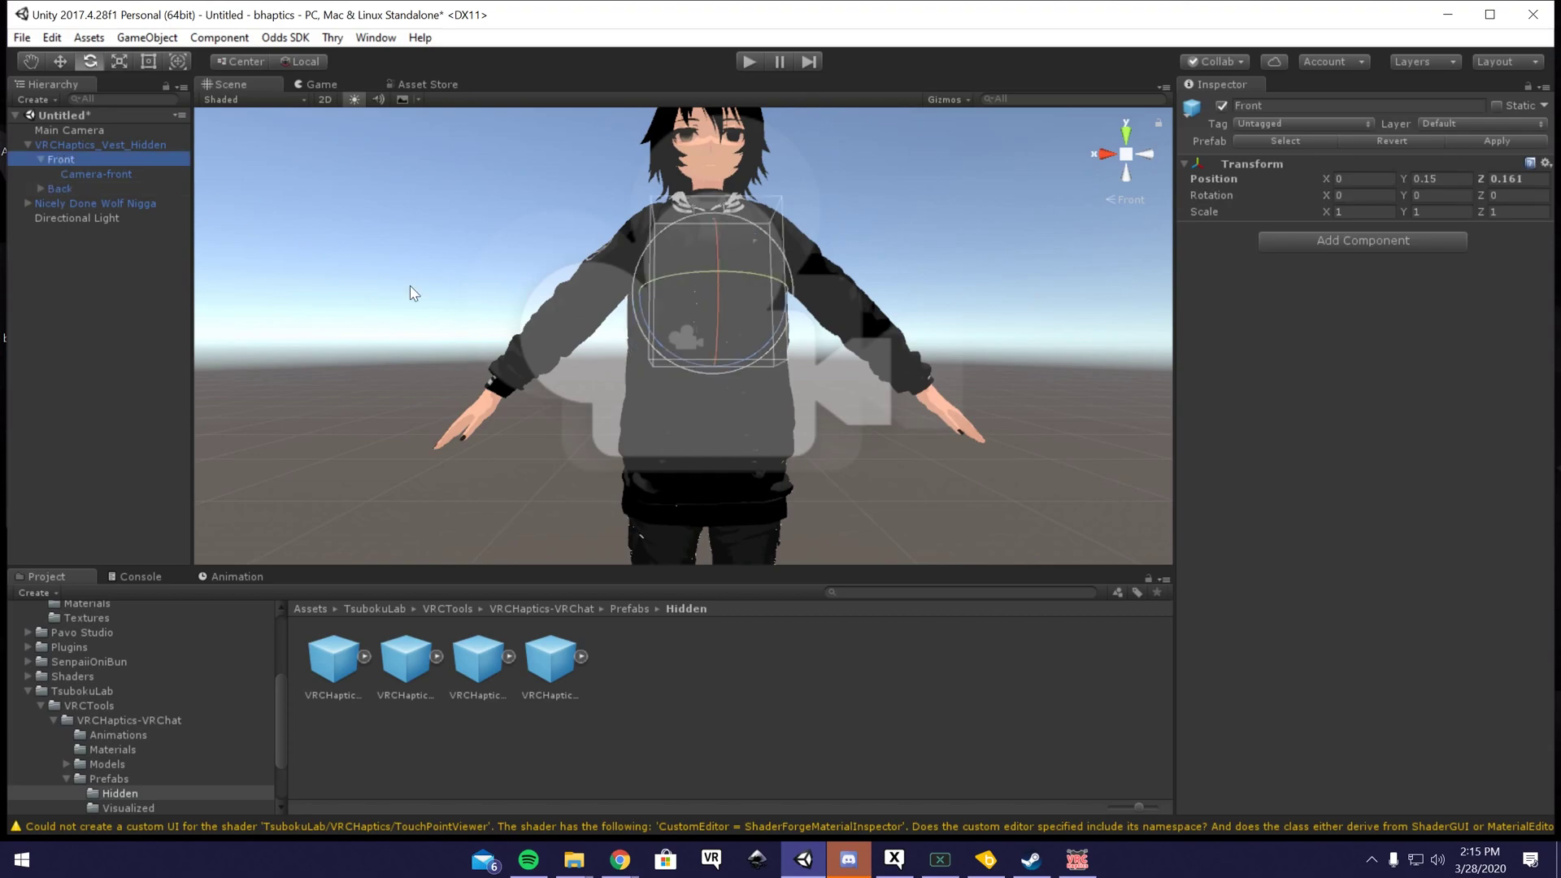
{"action": "left_click_drag", "start_coordinate": [792, 271], "coordinate": [775, 295]}
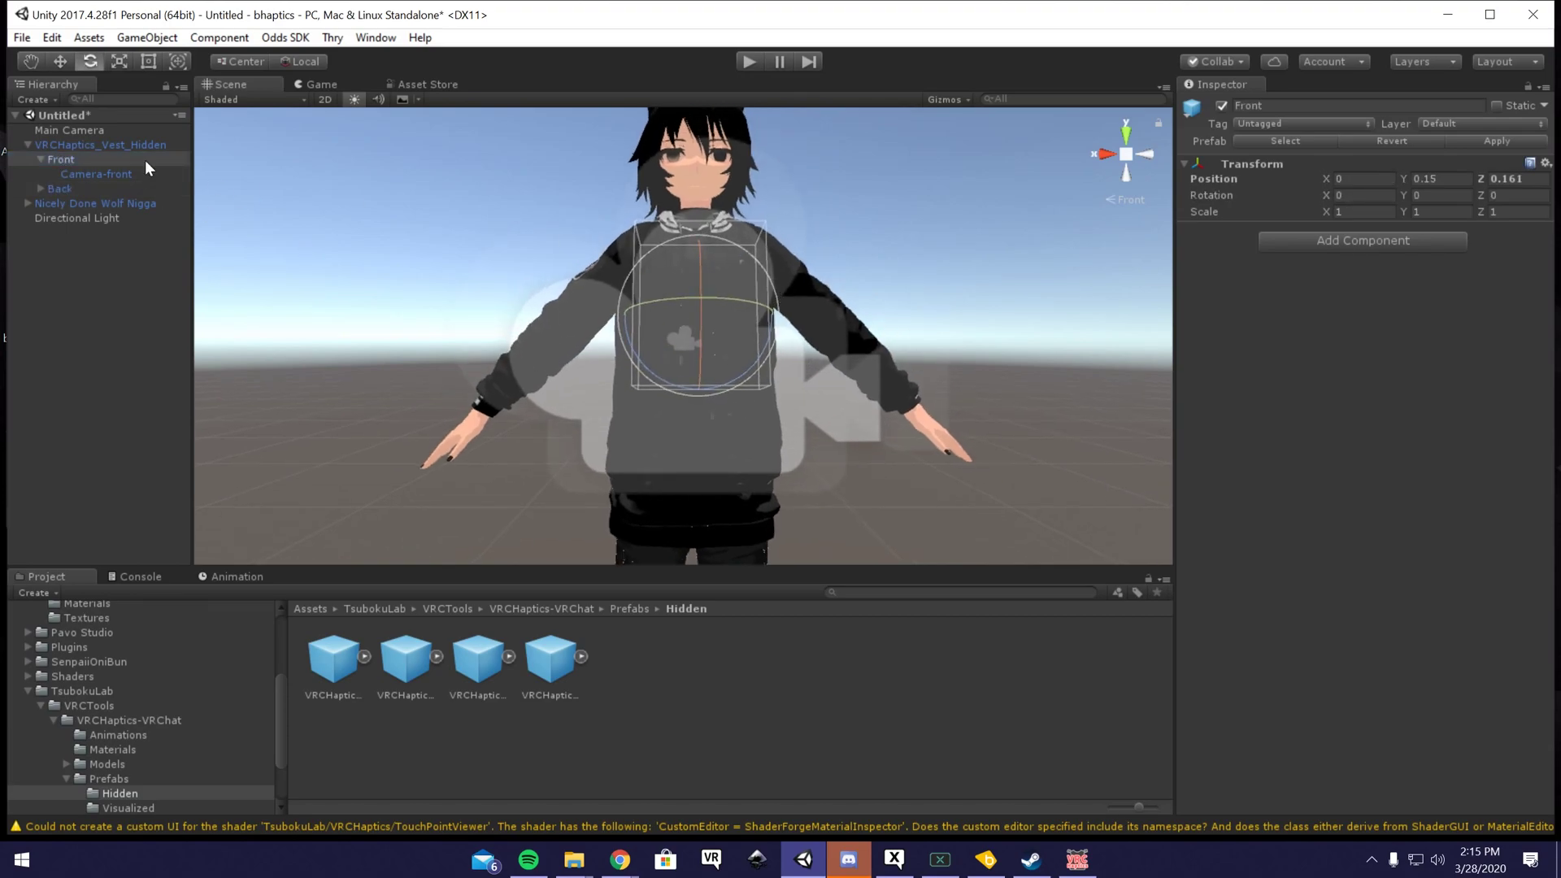
{"action": "left_click", "coordinate": [60, 61]}
{"action": "left_click_drag", "start_coordinate": [615, 318], "coordinate": [628, 316]}
{"action": "left_click", "coordinate": [119, 64]}
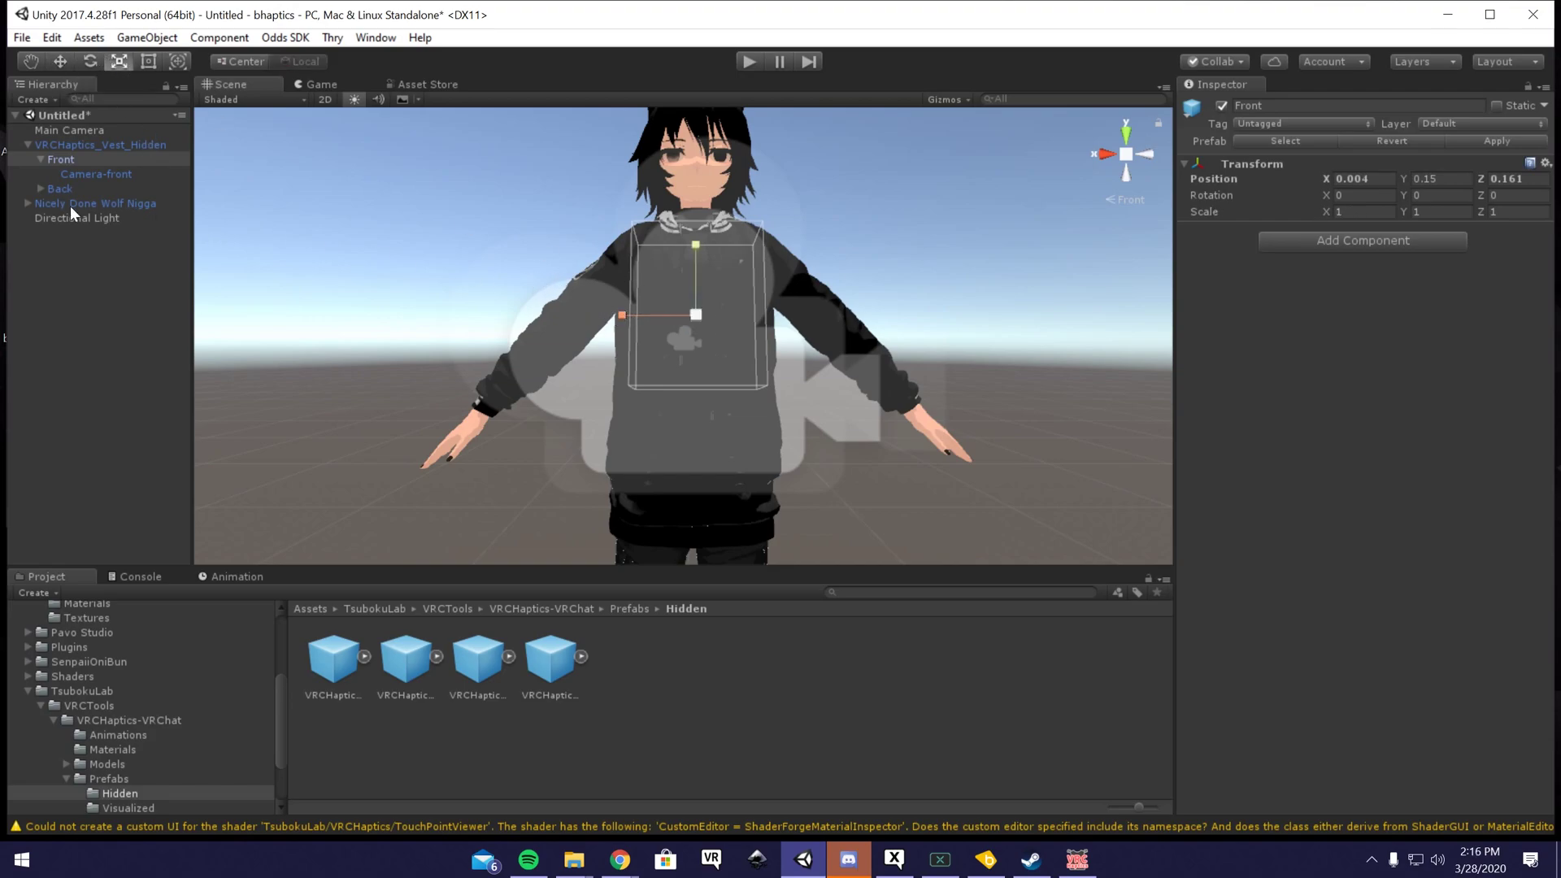
Step: Enlarge the Camera-front size to 0.1517 and lower it on the chest
{"action": "left_click", "coordinate": [83, 173]}
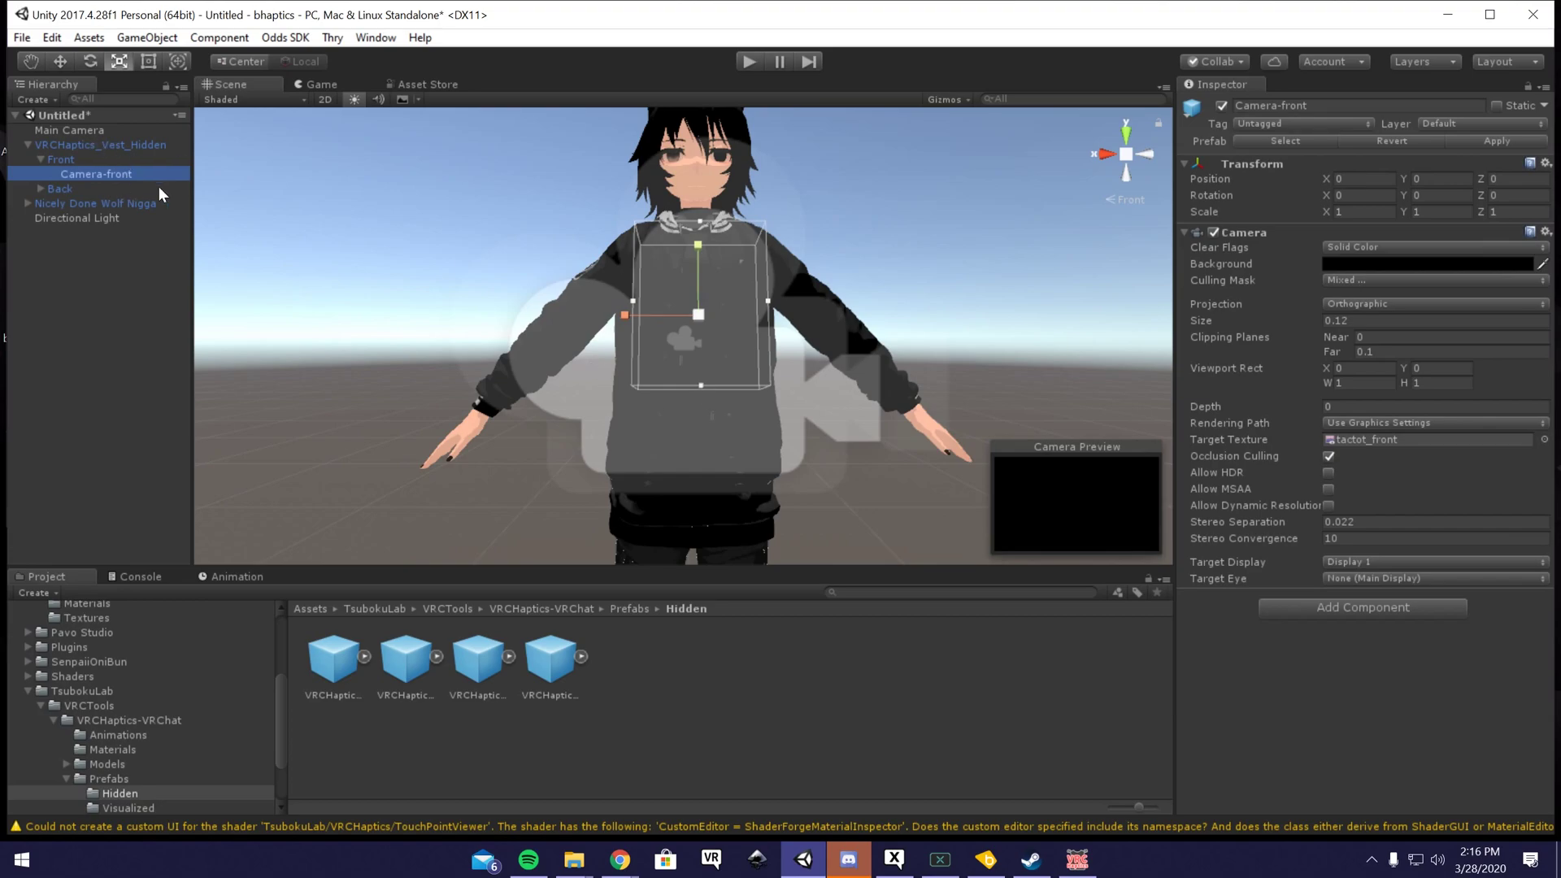
{"action": "left_click_drag", "start_coordinate": [698, 389], "coordinate": [701, 407]}
{"action": "left_click", "coordinate": [57, 63]}
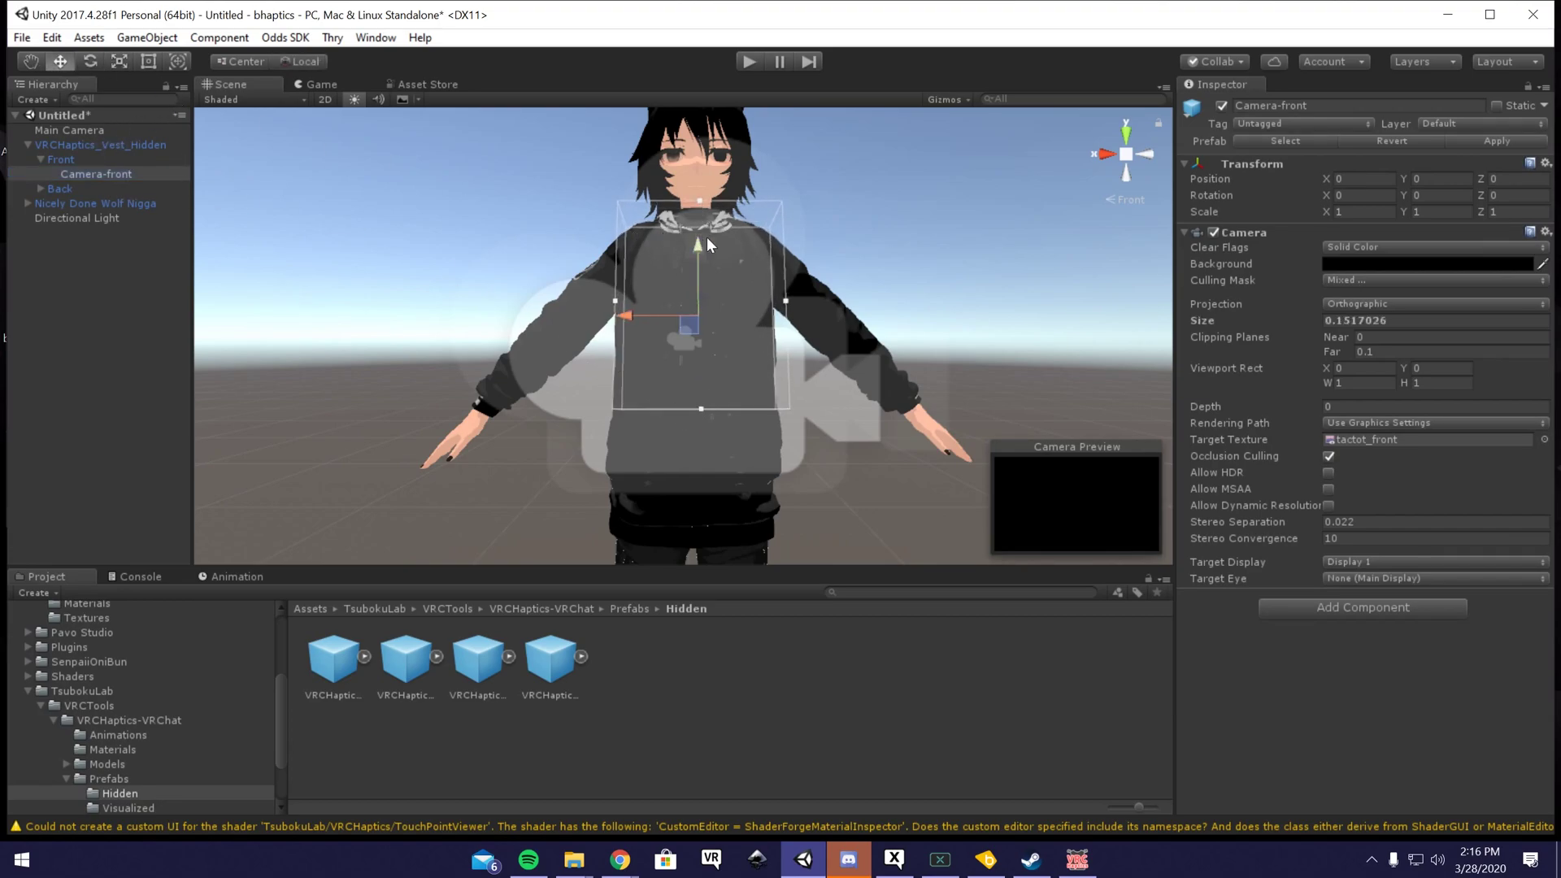
{"action": "left_click_drag", "start_coordinate": [701, 241], "coordinate": [701, 286]}
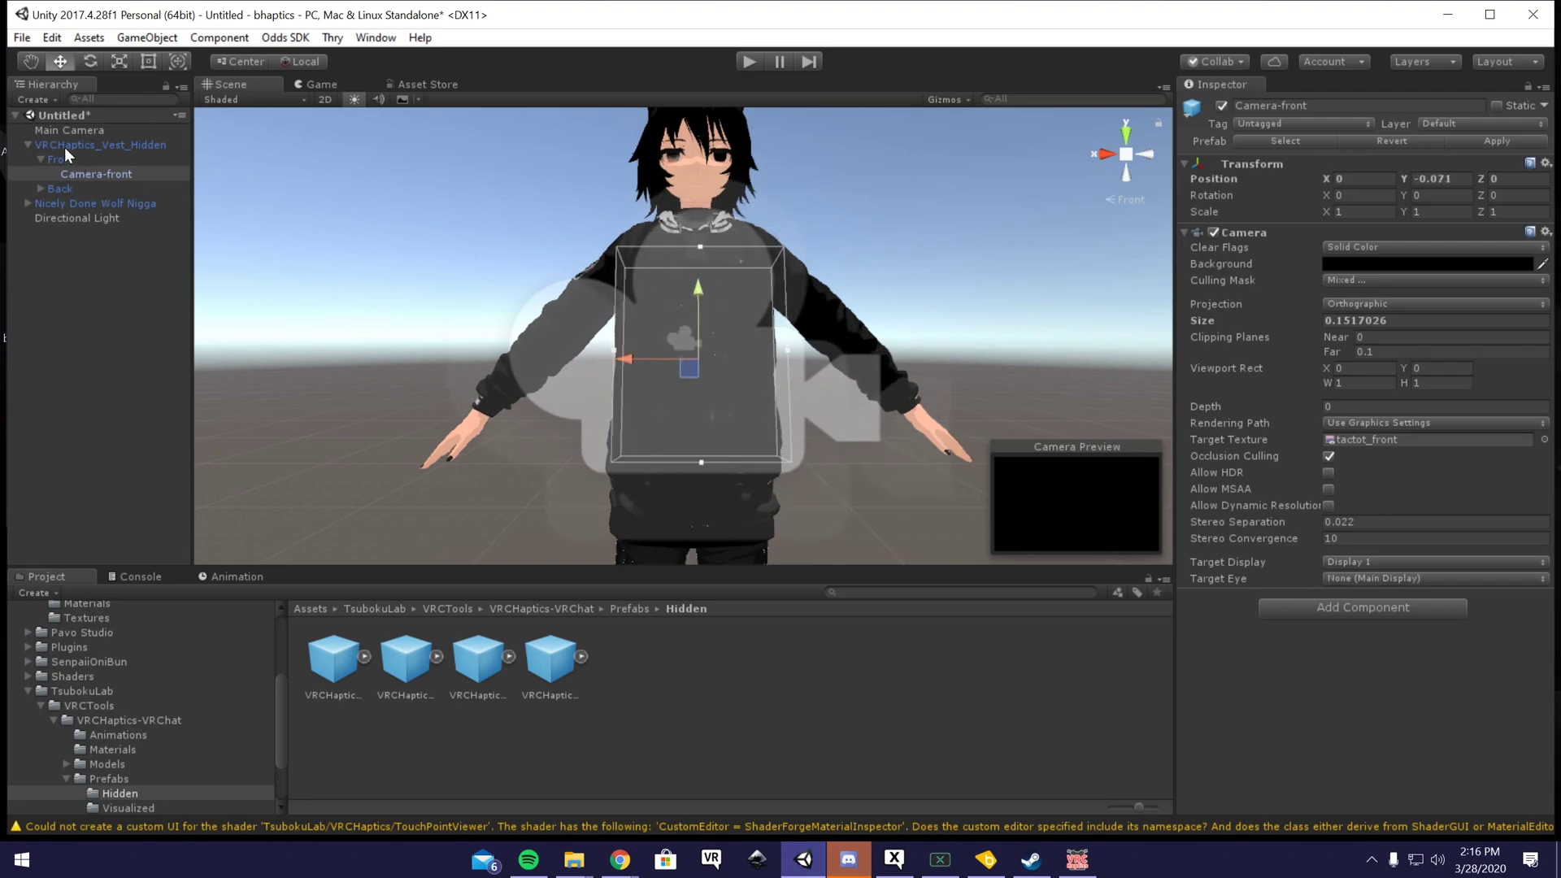
Step: Parent the vest prefab to the avatar's Armature > Hips > Spine
{"action": "left_click", "coordinate": [24, 202]}
{"action": "left_click", "coordinate": [39, 217]}
{"action": "left_click", "coordinate": [53, 233]}
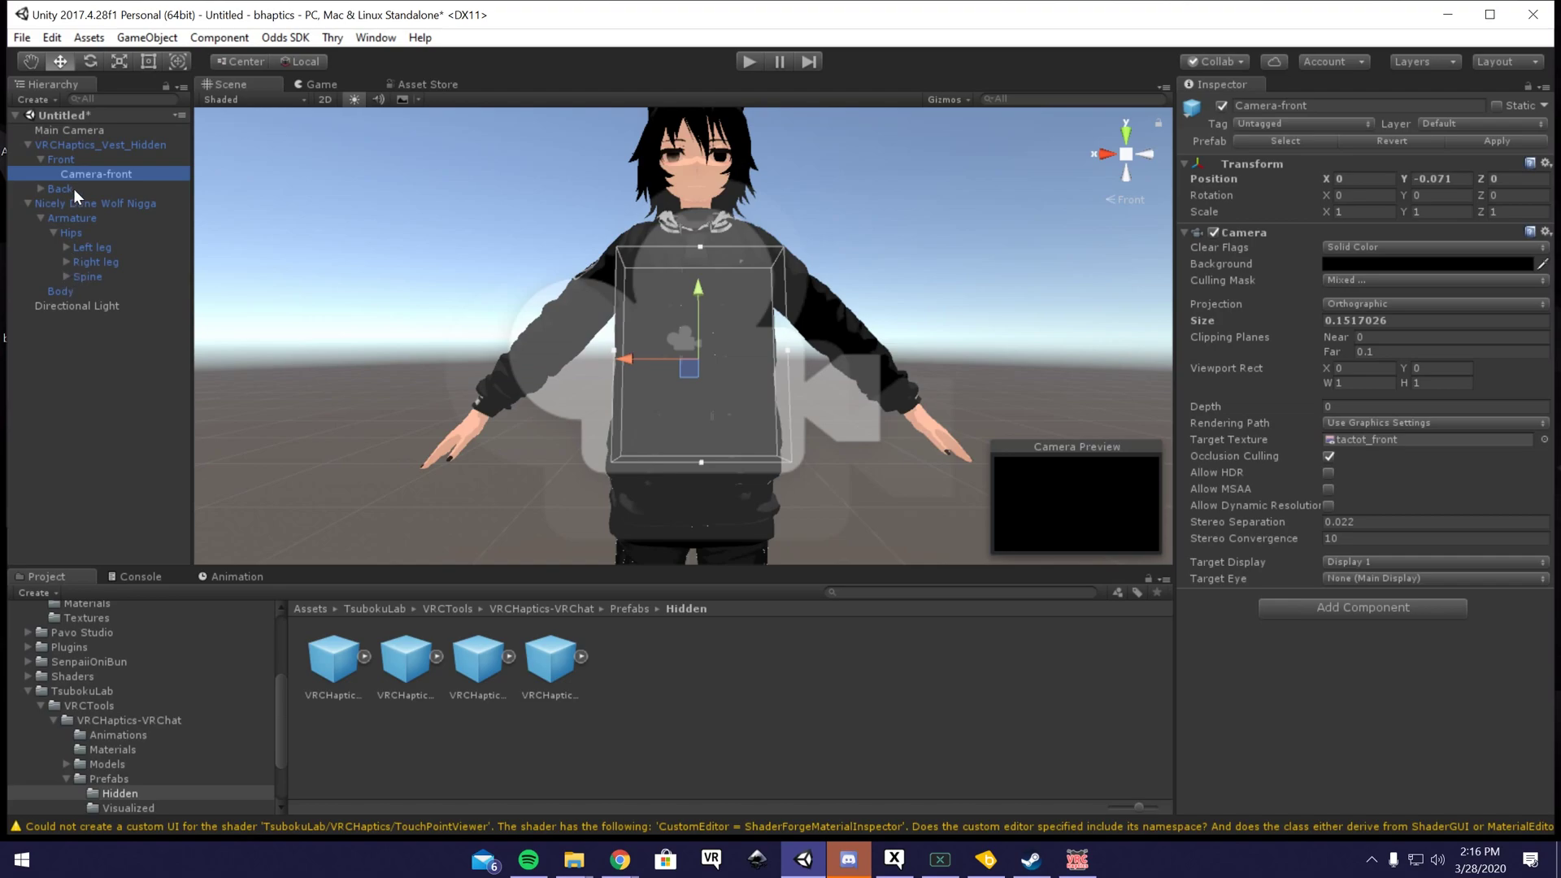
{"action": "left_click", "coordinate": [75, 147]}
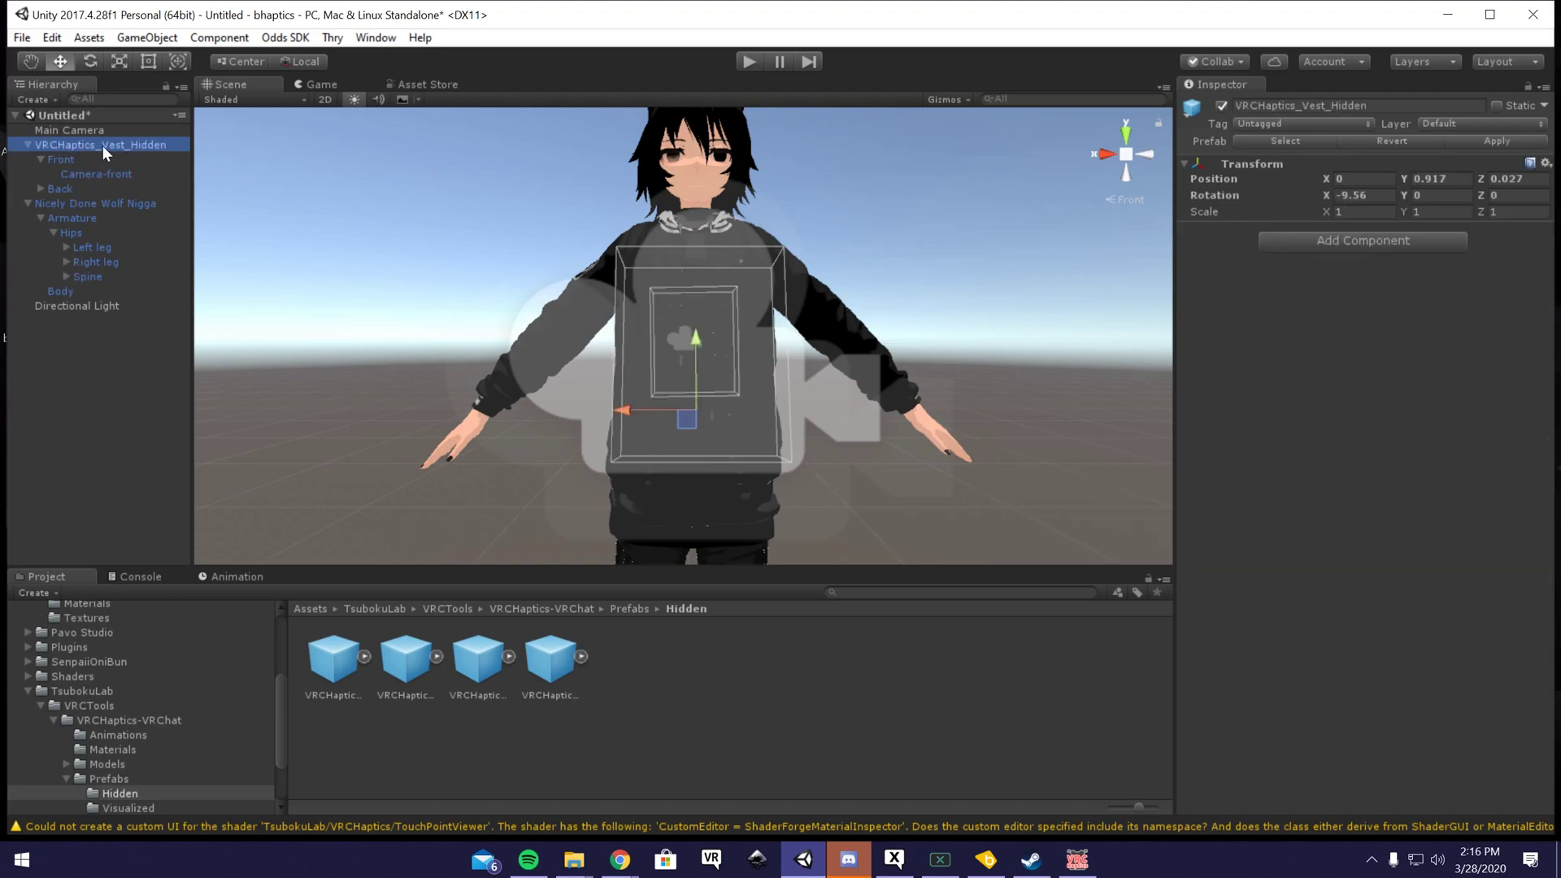
{"action": "left_click_drag", "start_coordinate": [101, 145], "coordinate": [95, 275]}
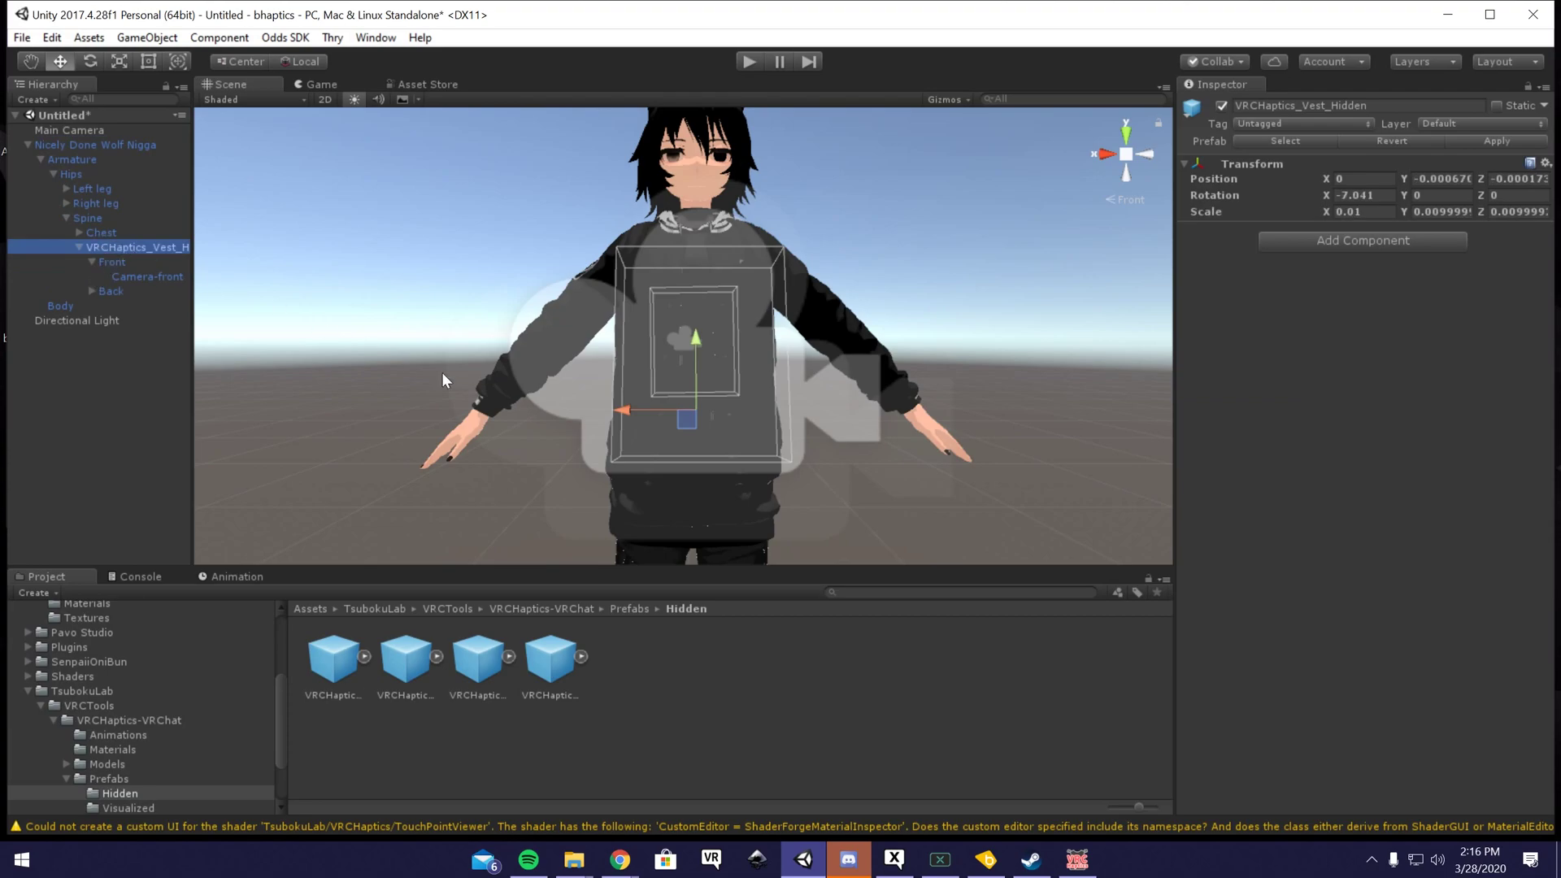
{"action": "mouse_move", "coordinate": [494, 368]}
{"action": "left_mouse_down"}
{"action": "mouse_move", "coordinate": [579, 324]}
{"action": "mouse_move", "coordinate": [720, 371]}
{"action": "mouse_move", "coordinate": [503, 338]}
{"action": "left_mouse_up"}
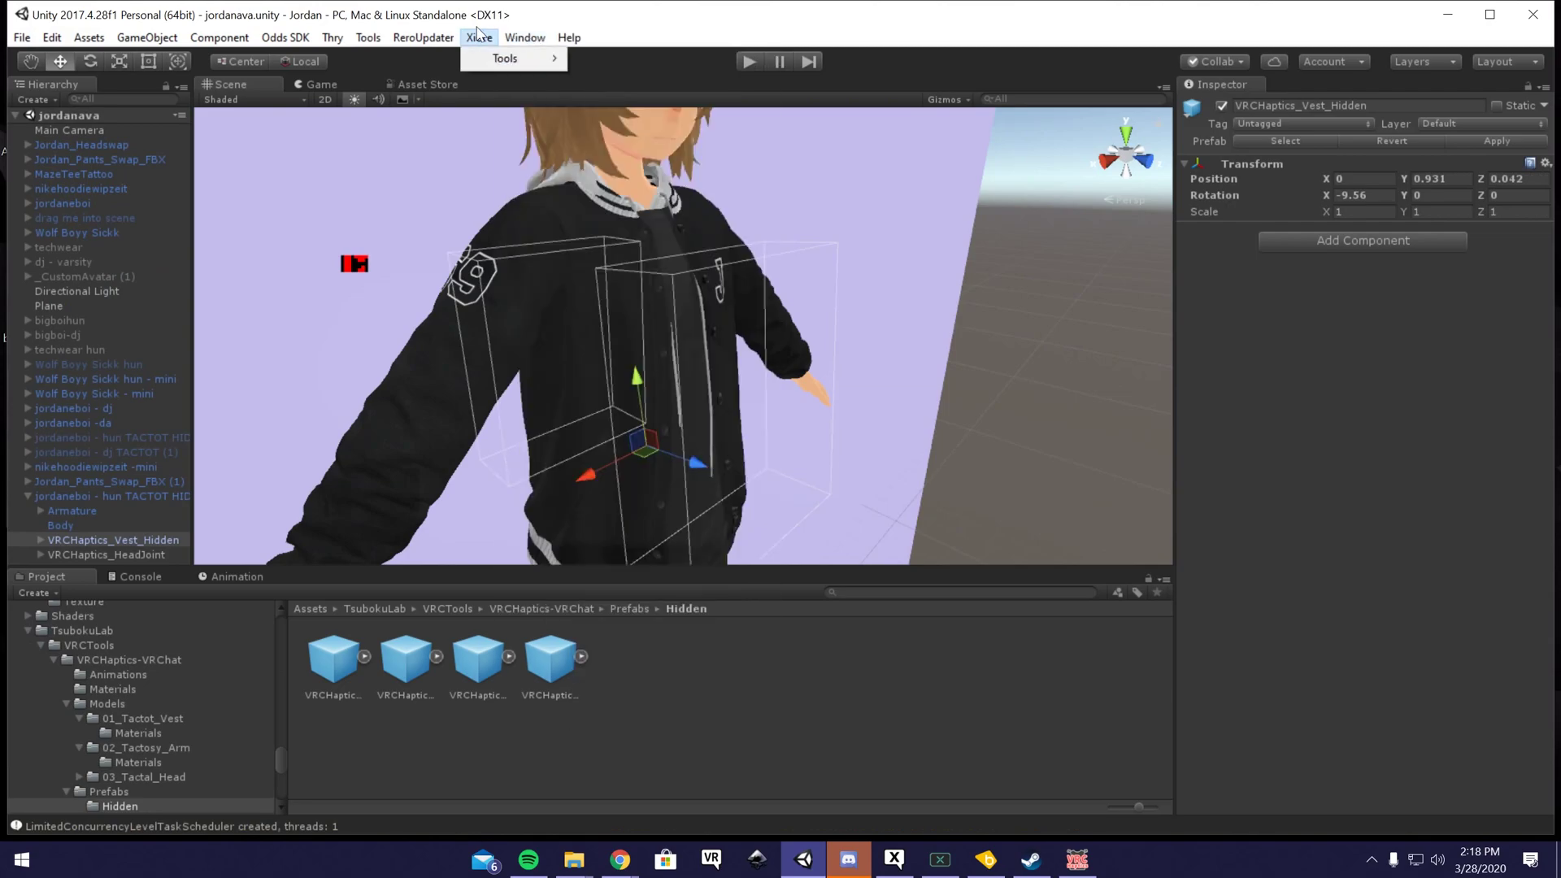
Step: In VRCHapticsHelper, assign the jordaneboi avatar and the vest prefab, then close the window
{"action": "mouse_move", "coordinate": [429, 41]}
{"action": "mouse_move", "coordinate": [370, 41]}
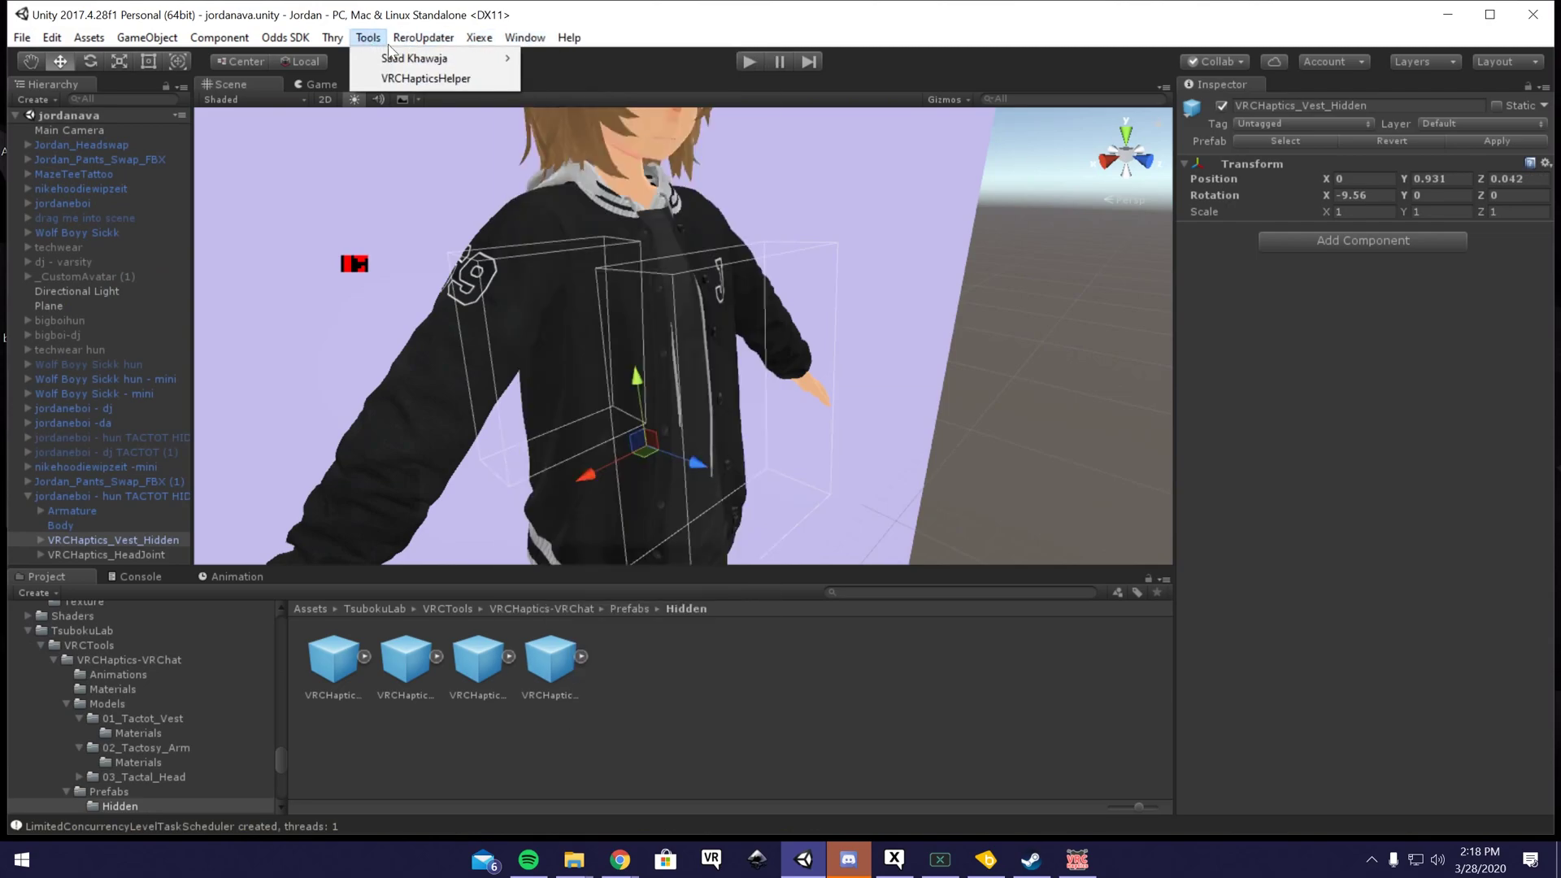
{"action": "left_click", "coordinate": [412, 84]}
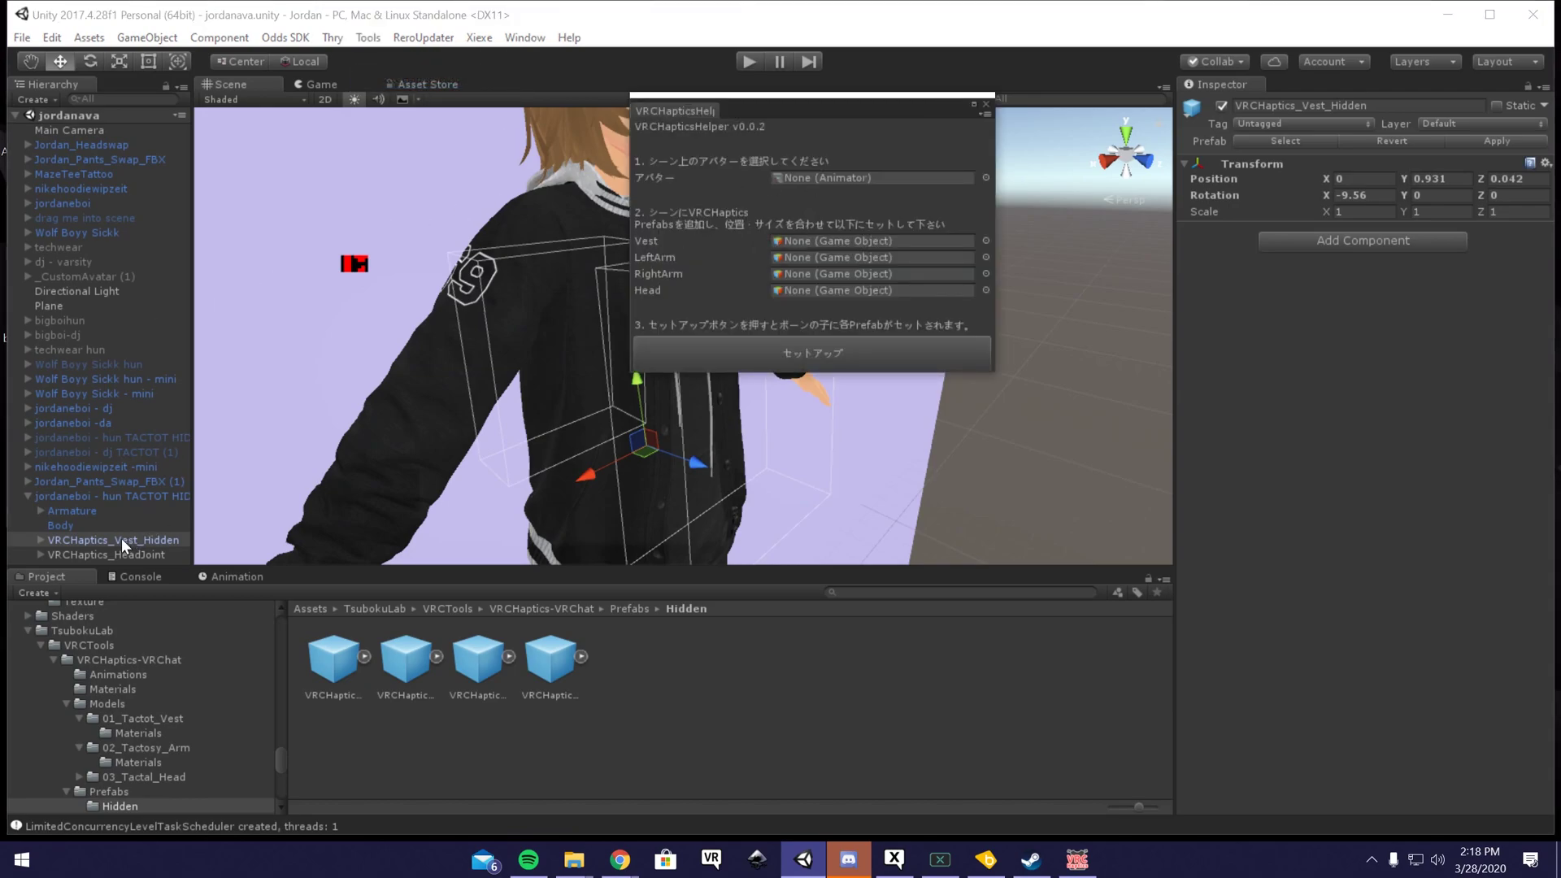
{"action": "left_click", "coordinate": [489, 324]}
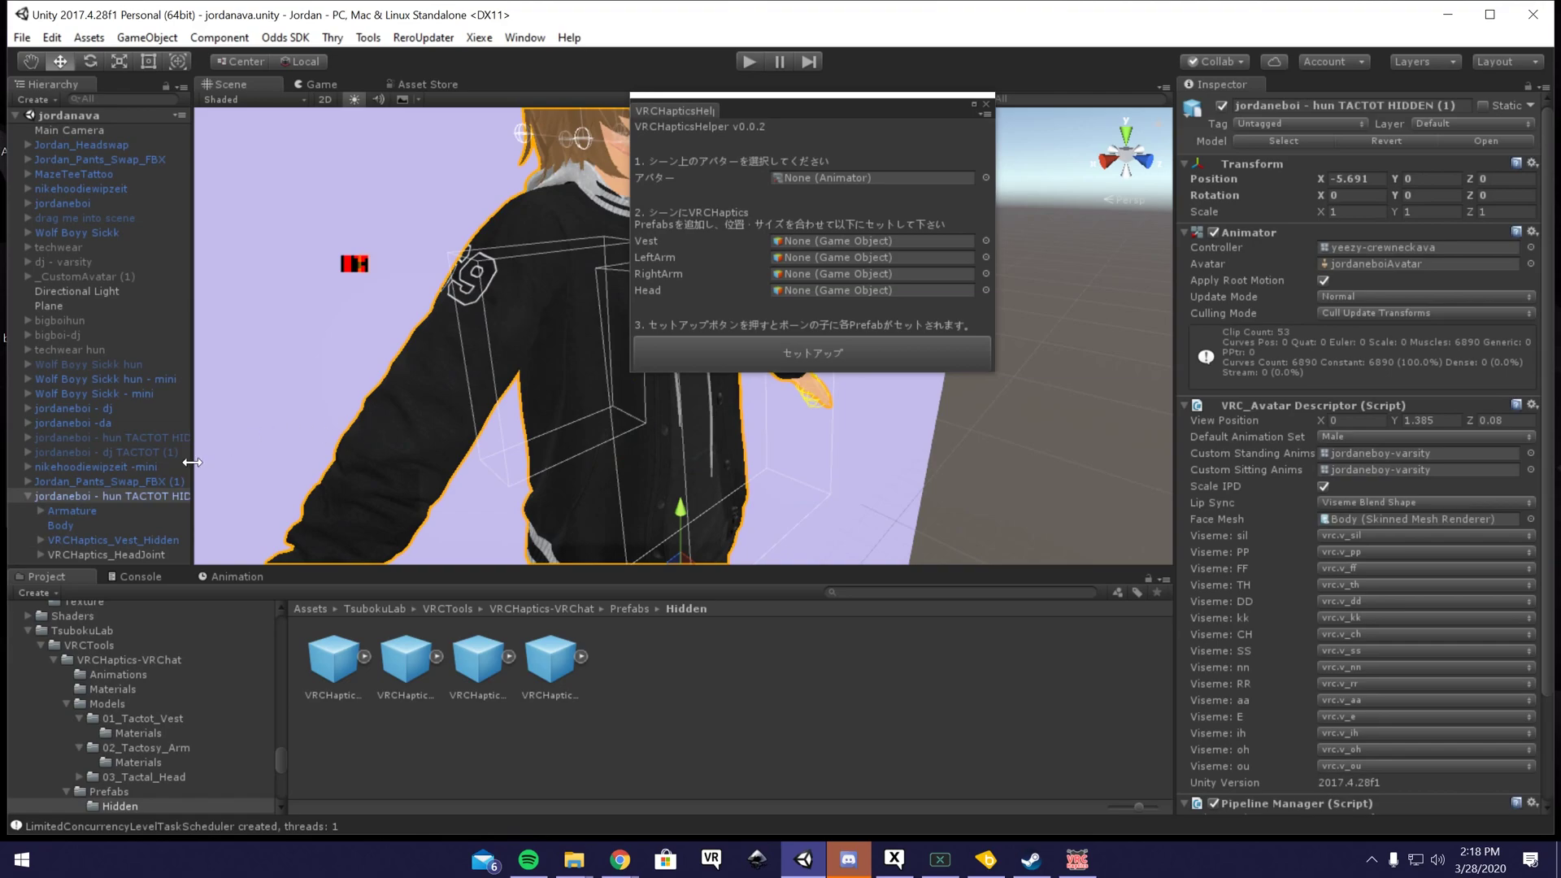
{"action": "left_click_drag", "start_coordinate": [109, 500], "coordinate": [813, 178]}
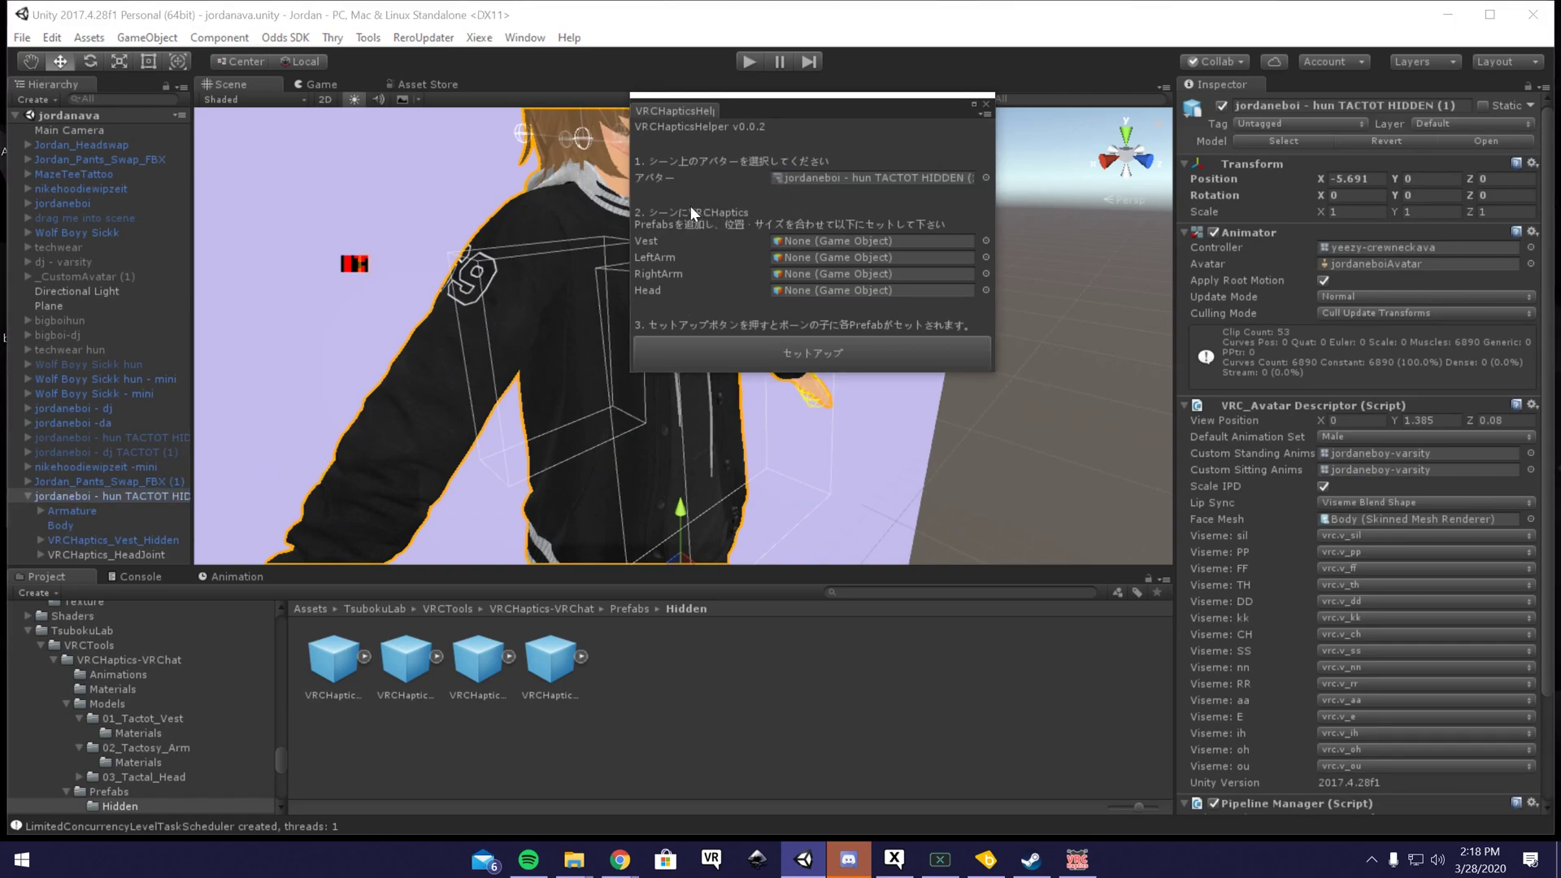
{"action": "left_click_drag", "start_coordinate": [109, 540], "coordinate": [813, 241]}
{"action": "left_click", "coordinate": [986, 106]}
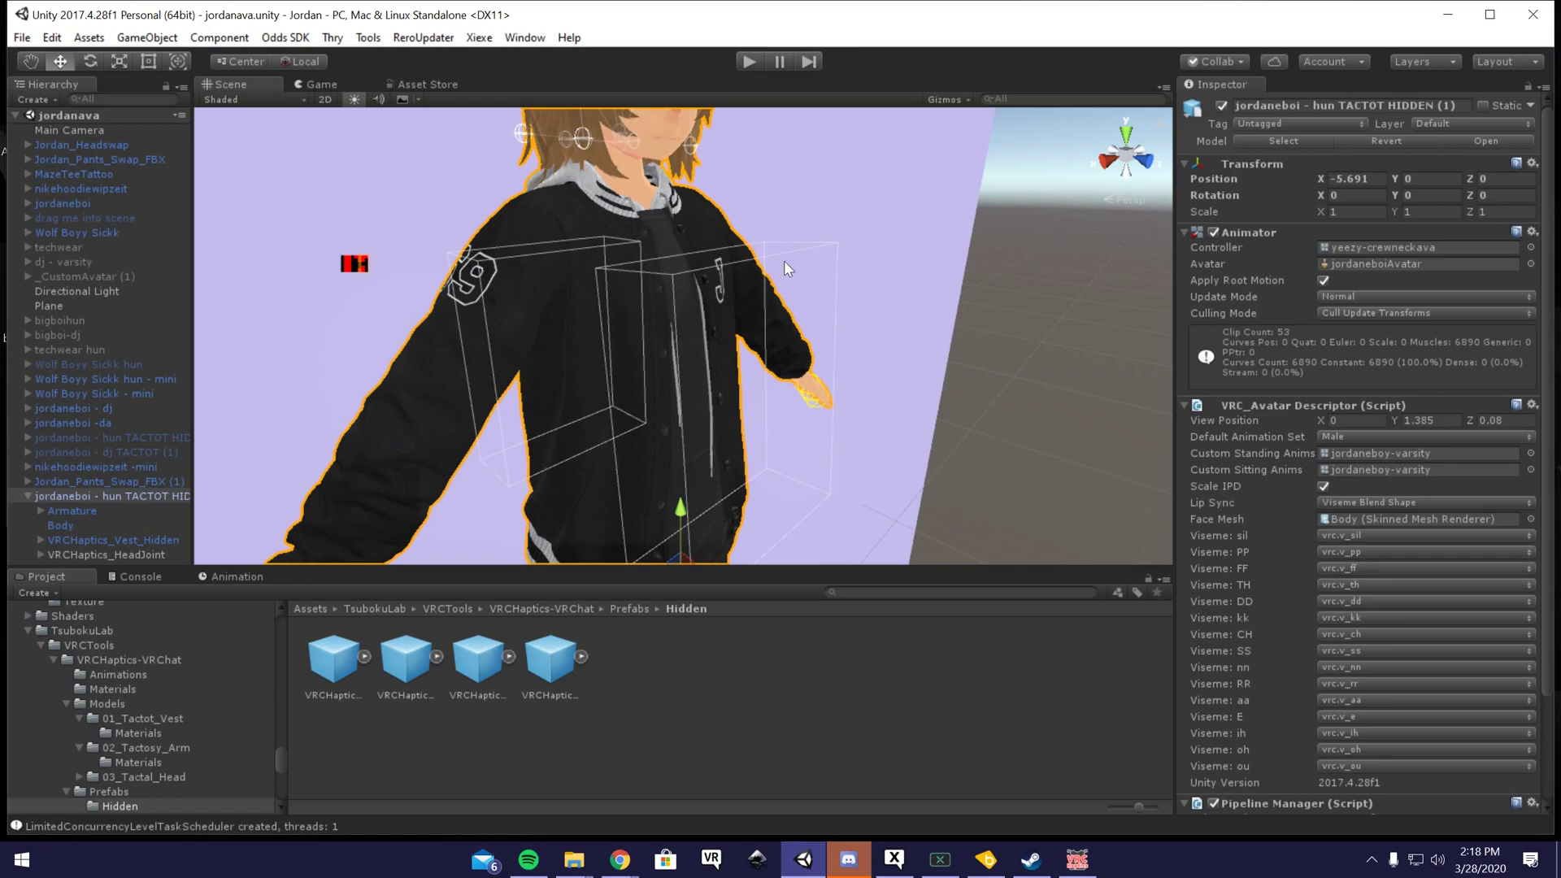
Step: Minimize Unity, bring the running VRCHaptics app forward and shift its window up and right
{"action": "left_click", "coordinate": [1452, 16]}
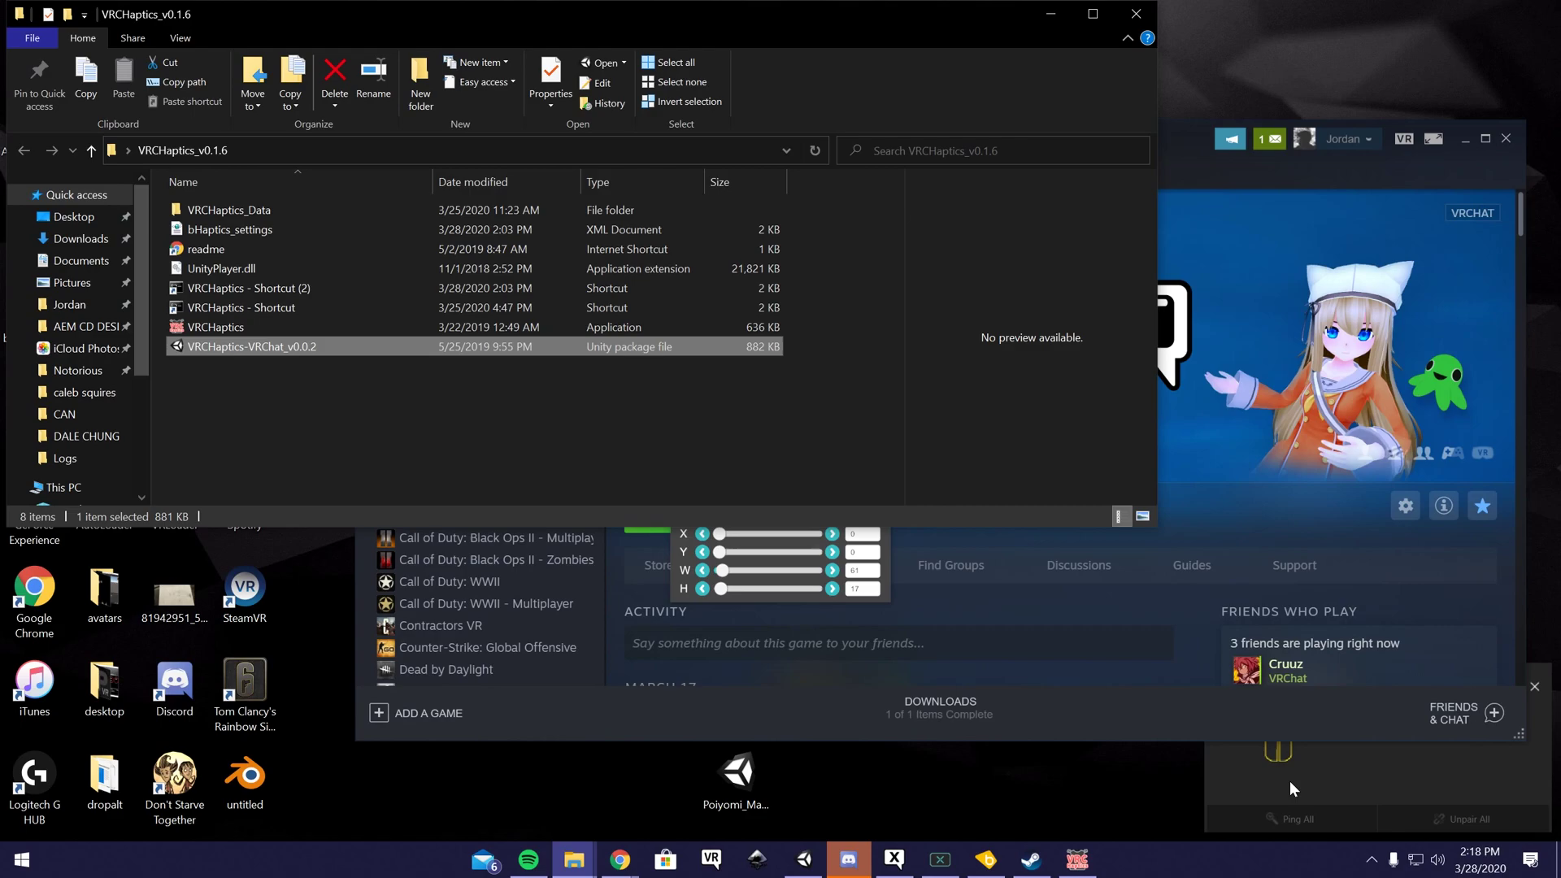
{"action": "left_click", "coordinate": [890, 603]}
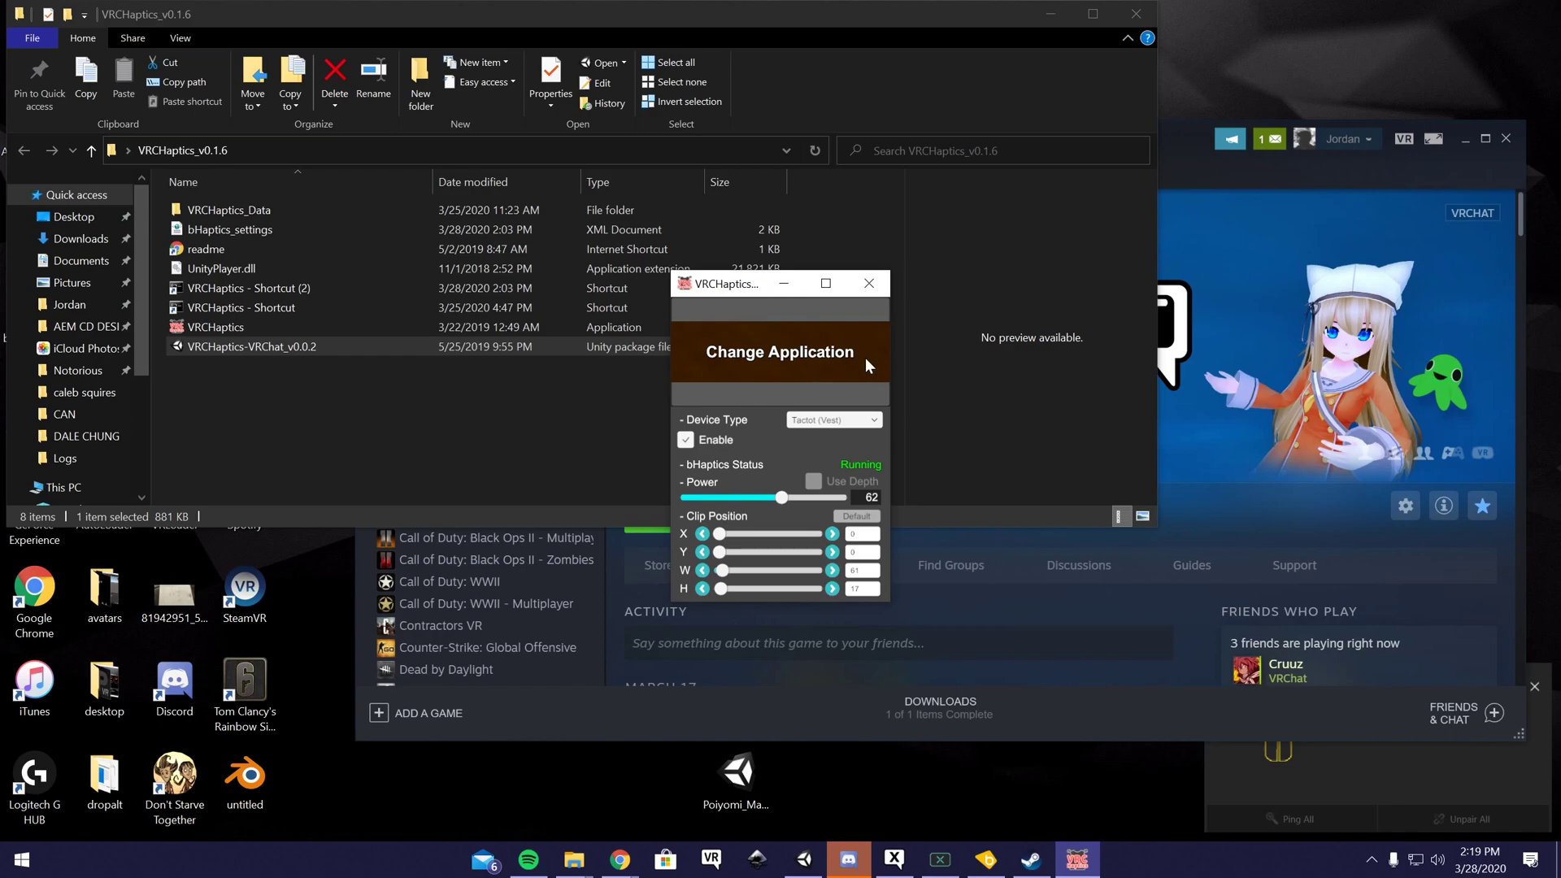
{"action": "left_click_drag", "start_coordinate": [725, 287], "coordinate": [778, 273]}
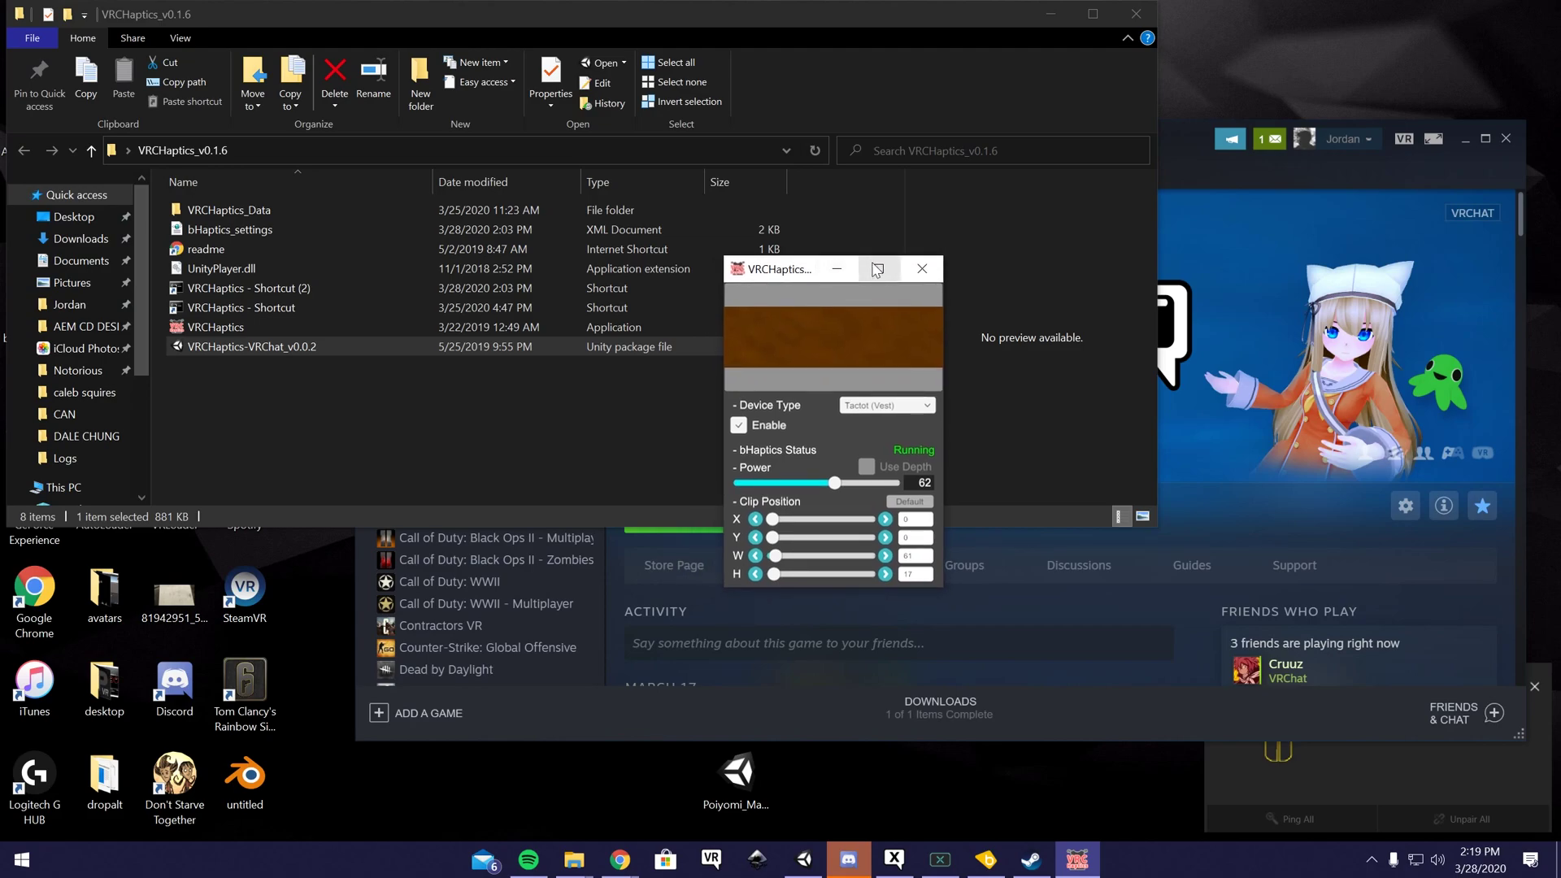